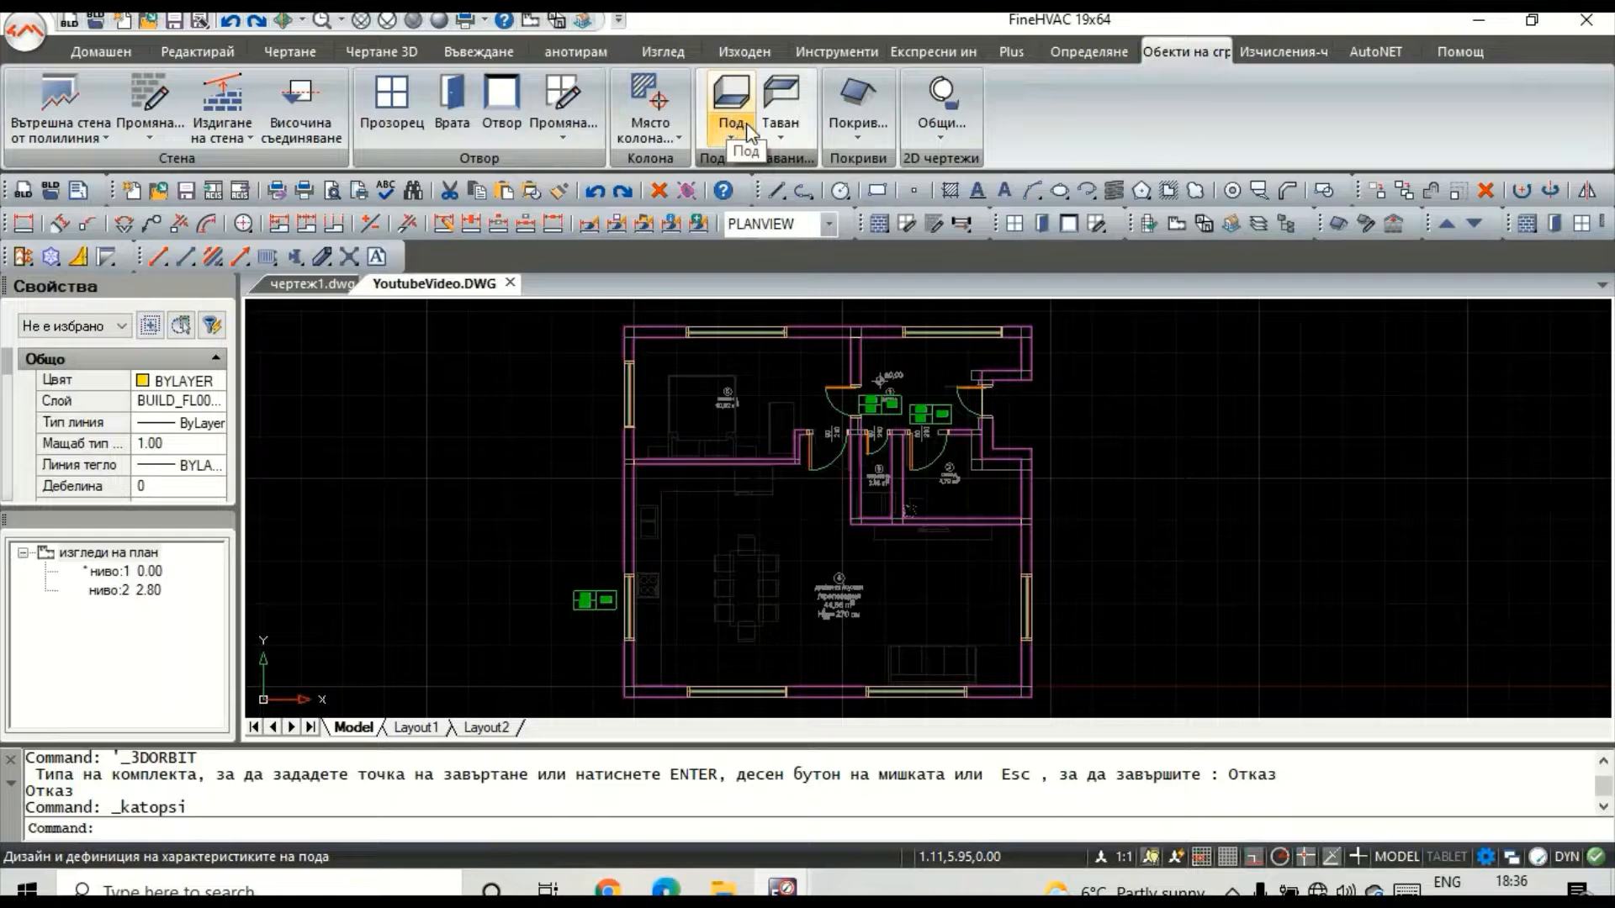
# Step: Set up a new ground-contact floor (Към земята) using floor type 4, Дървен Под на земя без Изолация
pyautogui.click(732, 105)
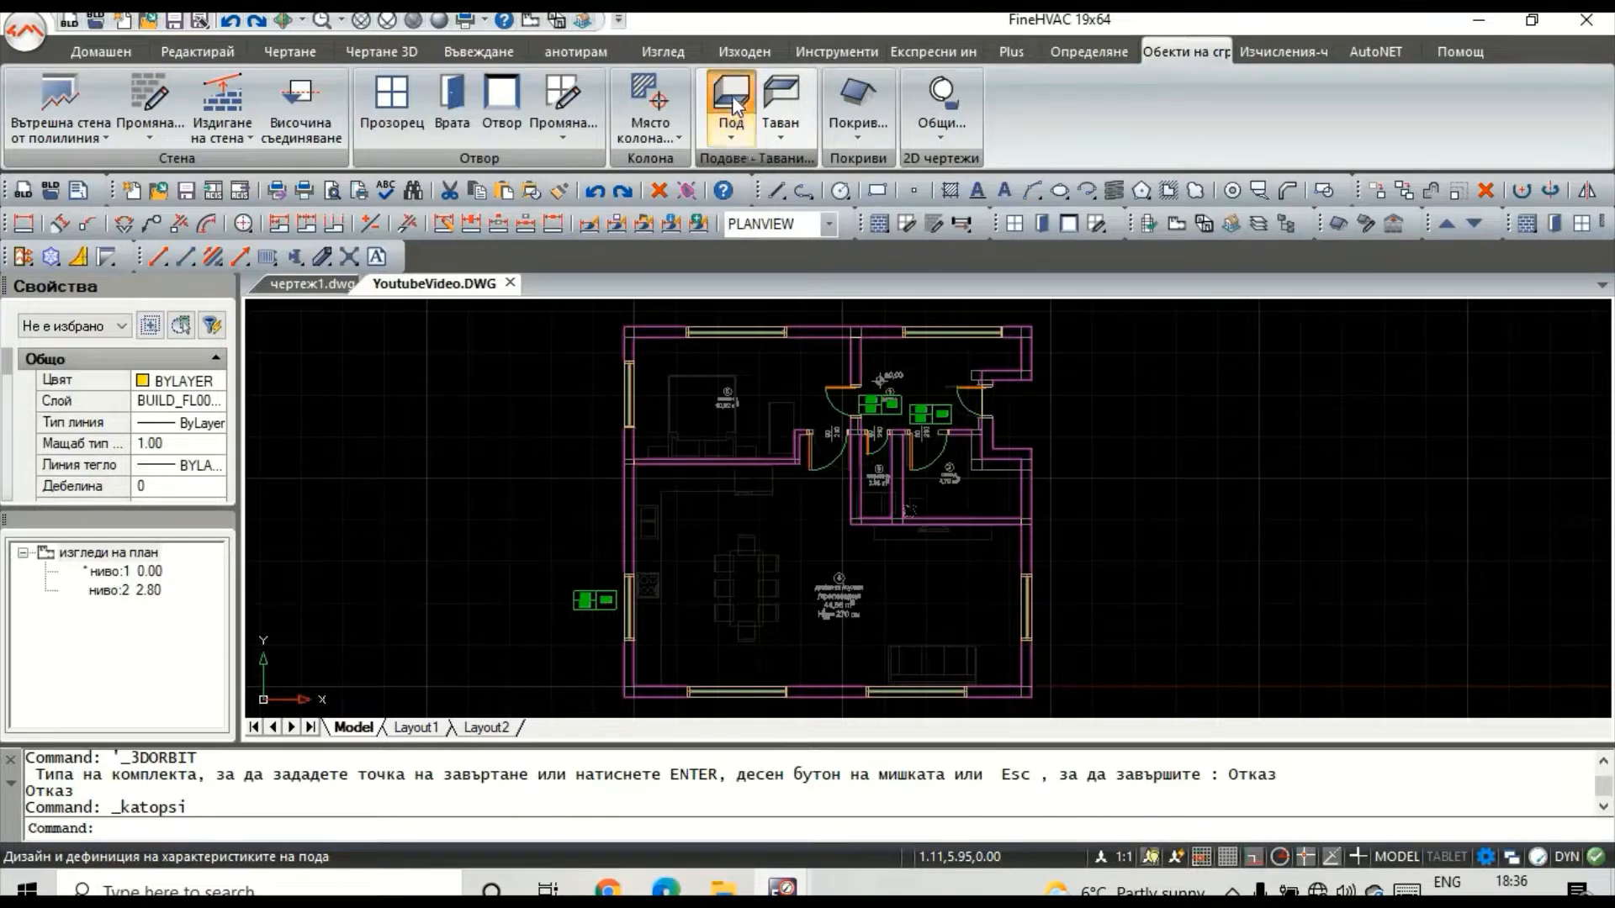
pyautogui.click(732, 105)
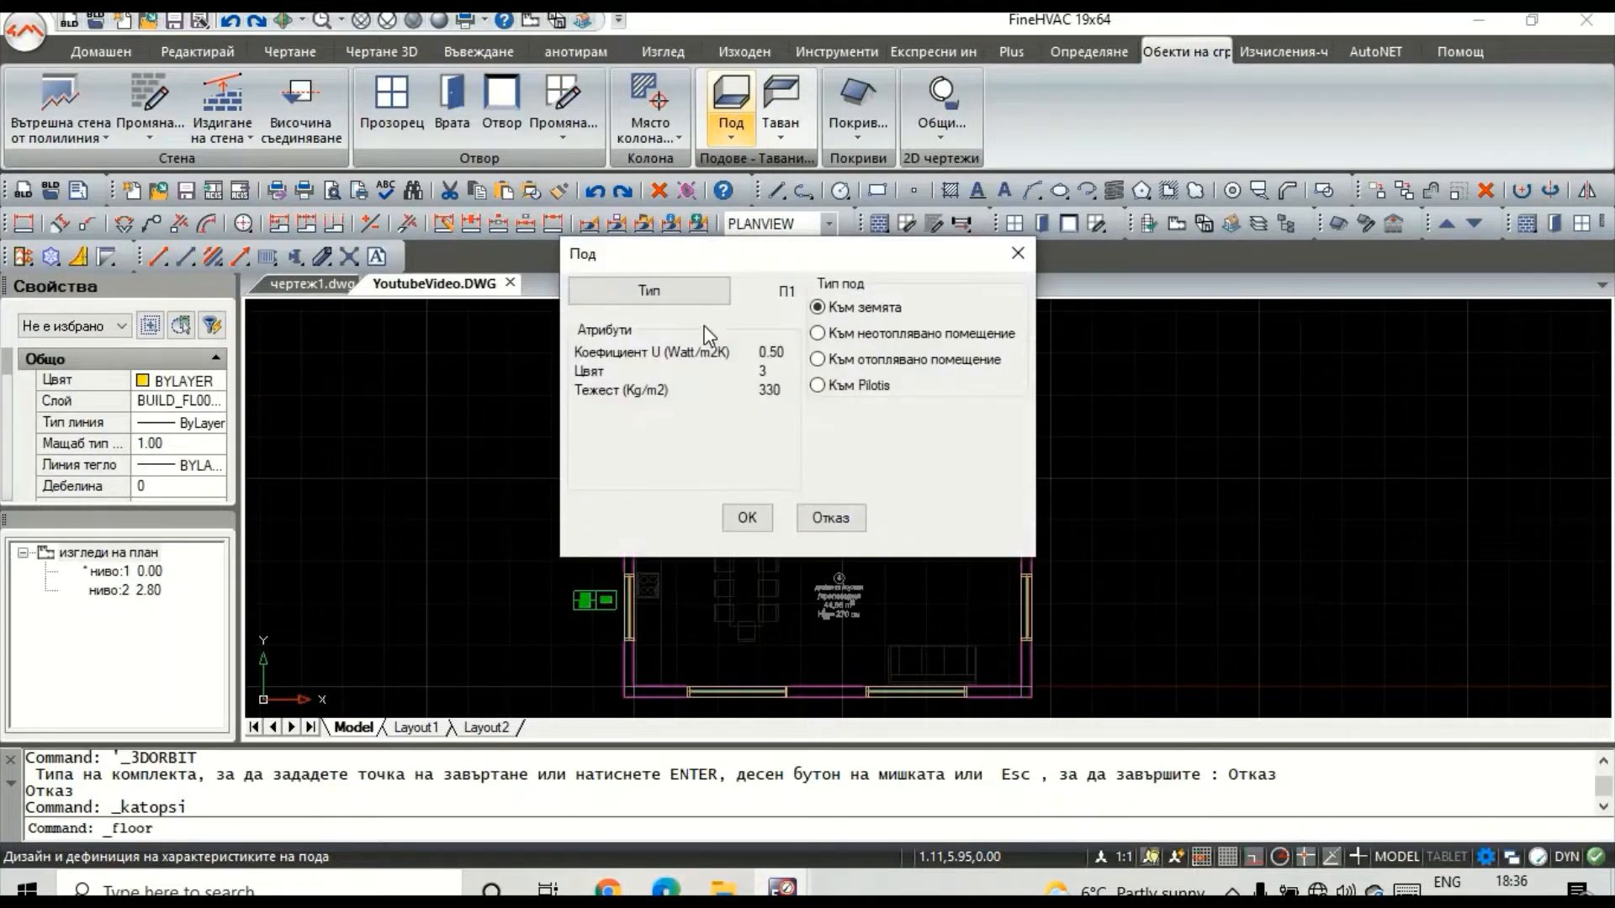
pyautogui.click(670, 296)
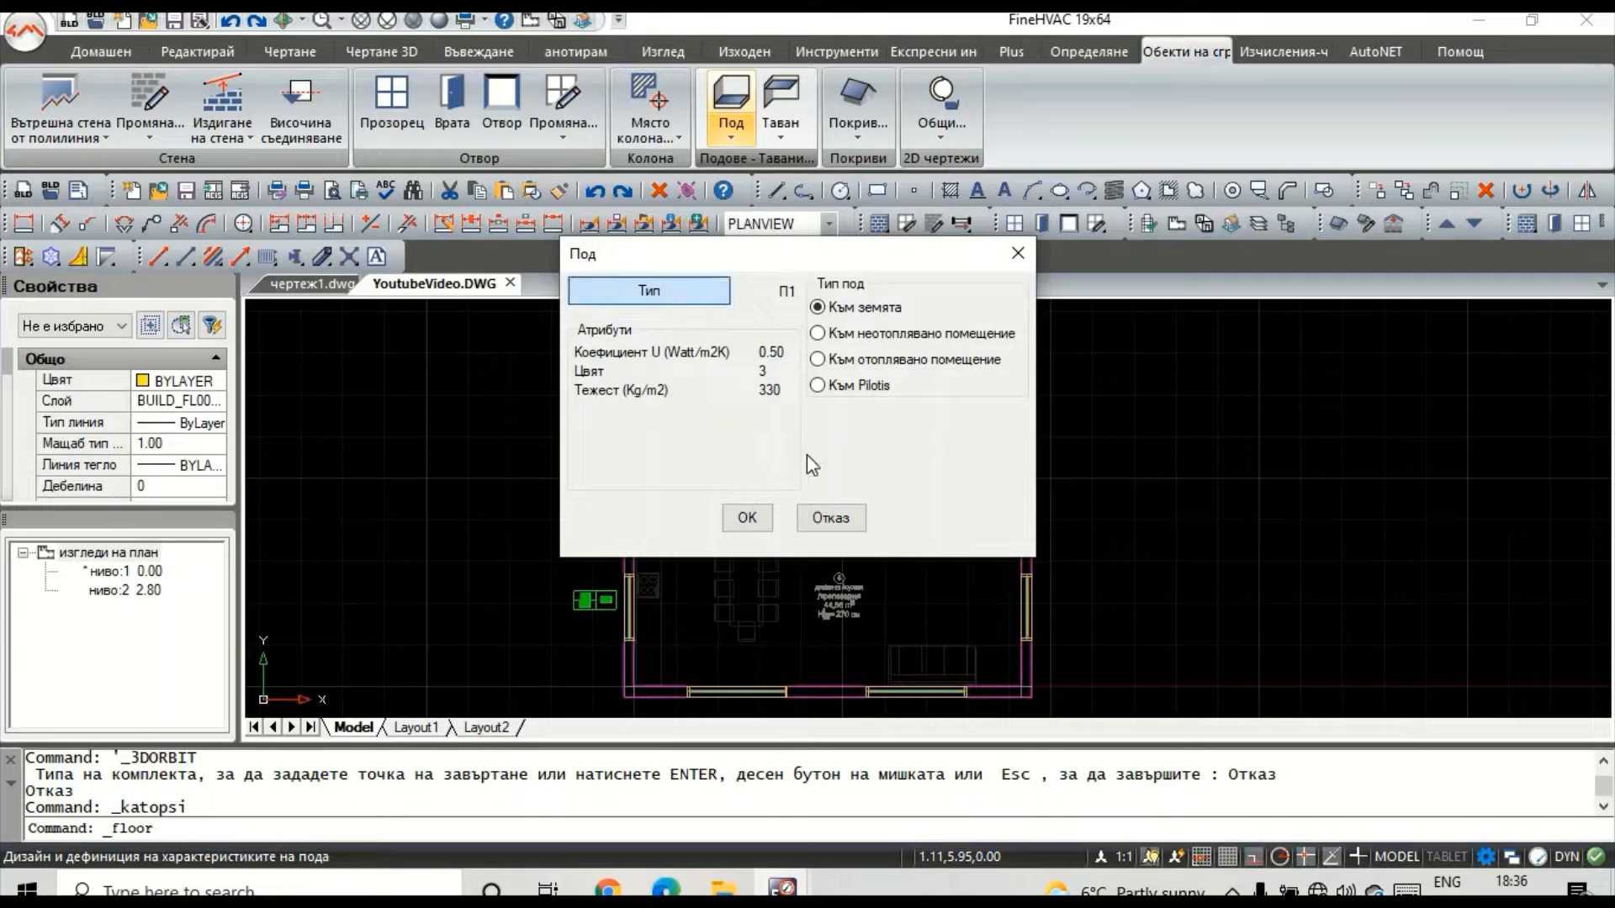
pyautogui.click(673, 229)
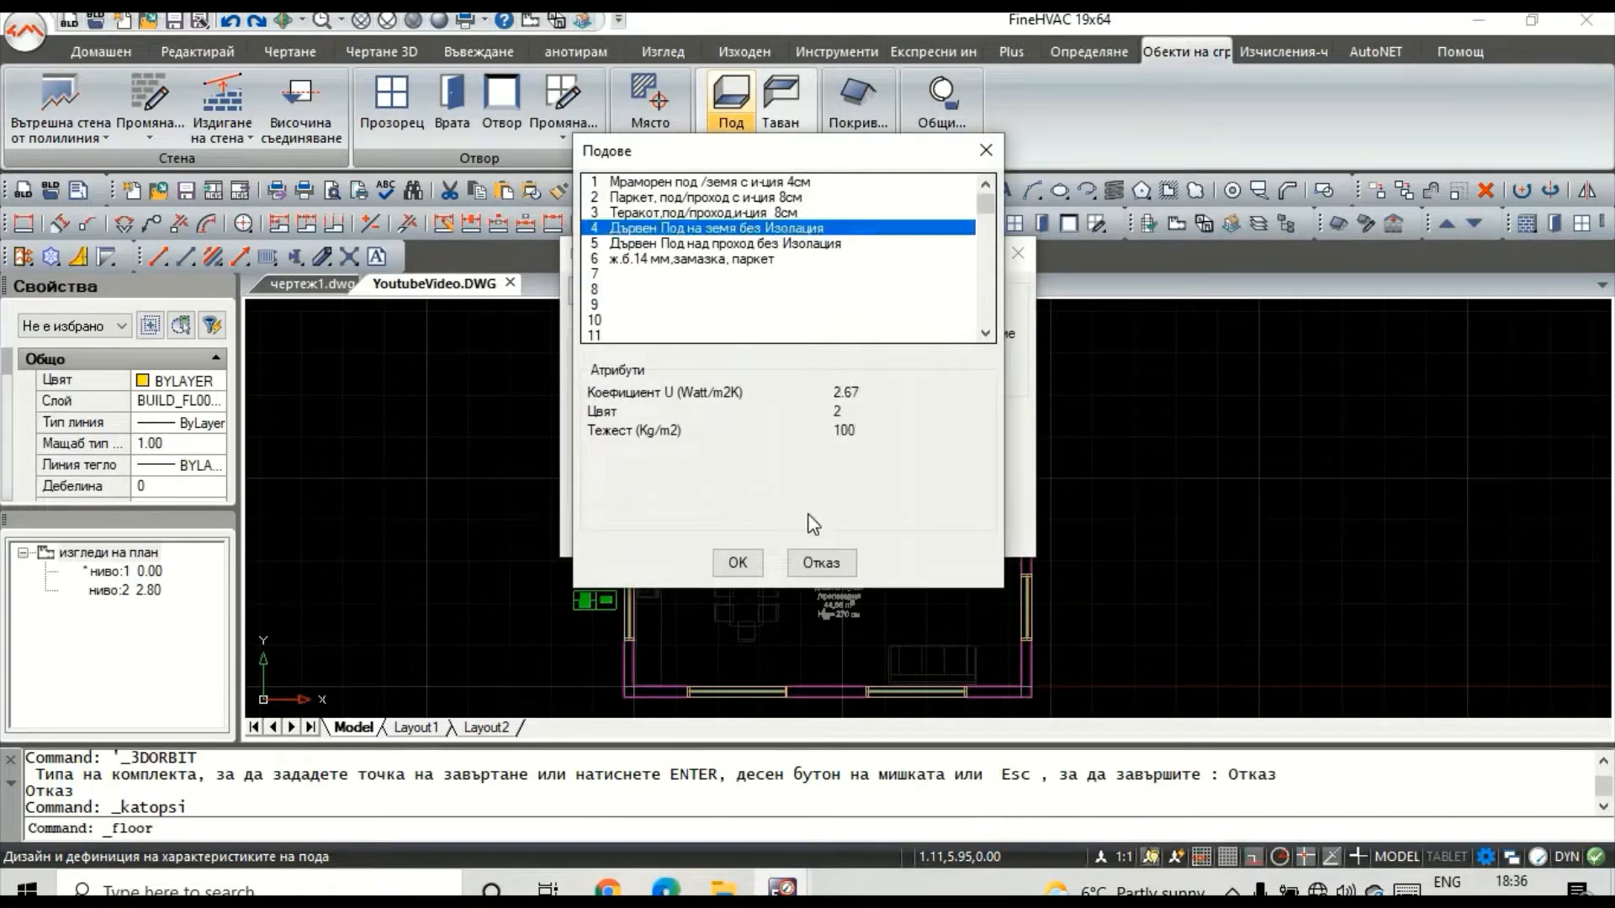
pyautogui.click(737, 563)
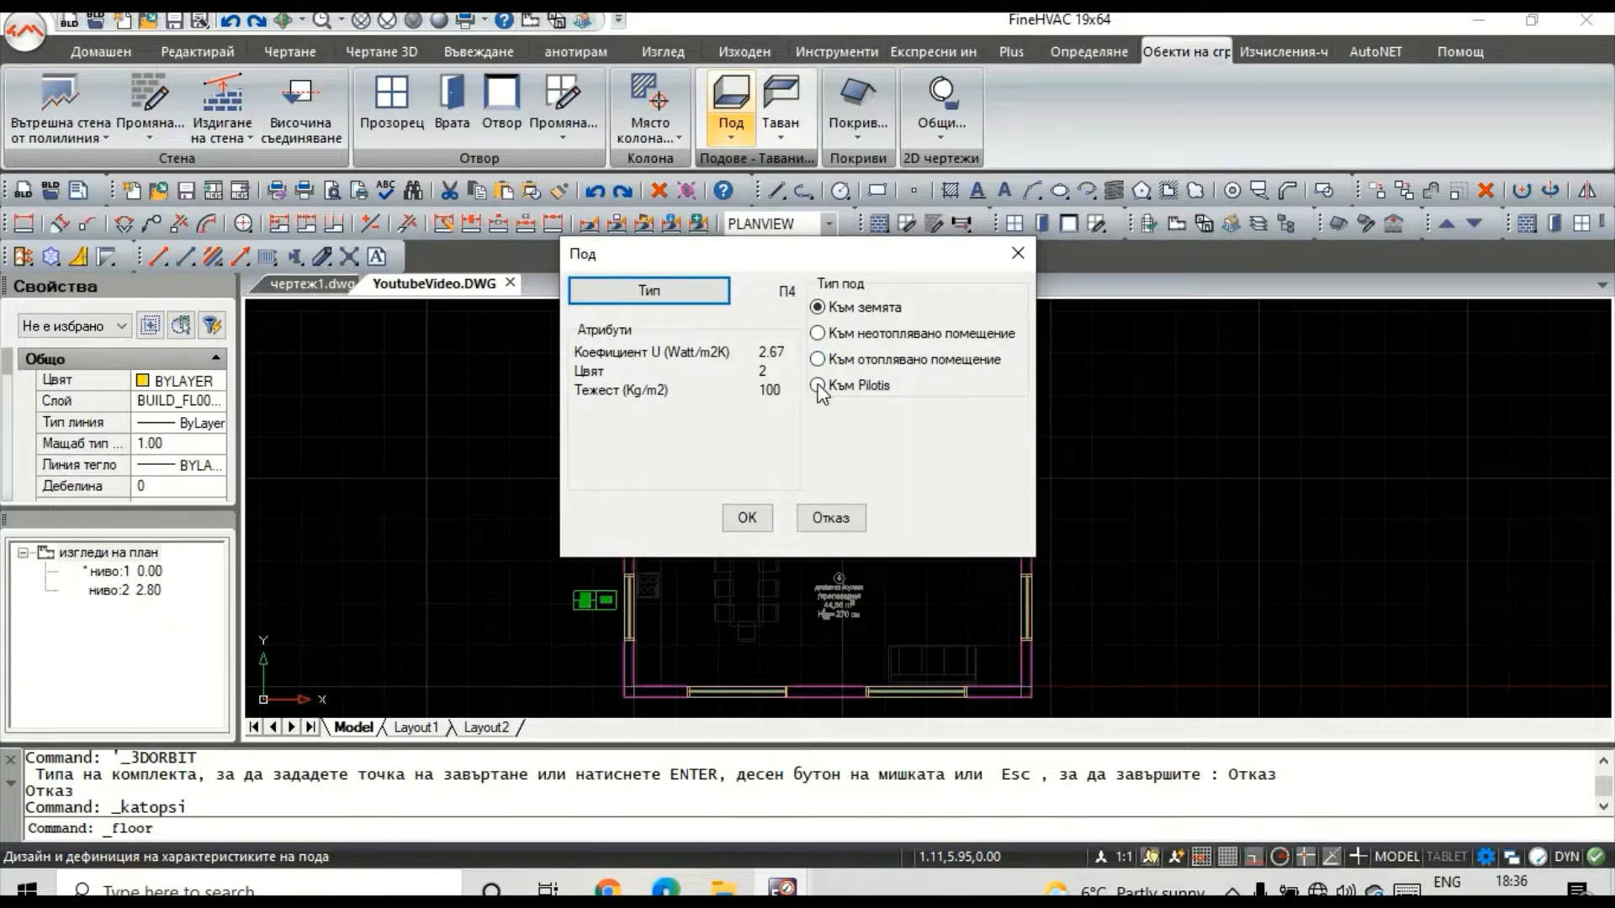
pyautogui.click(747, 519)
# Step: Trace the floor outline from the plan's upper-left outer corner along the upper wall and around the entrance recess
pyautogui.scroll(3, 532, 380)
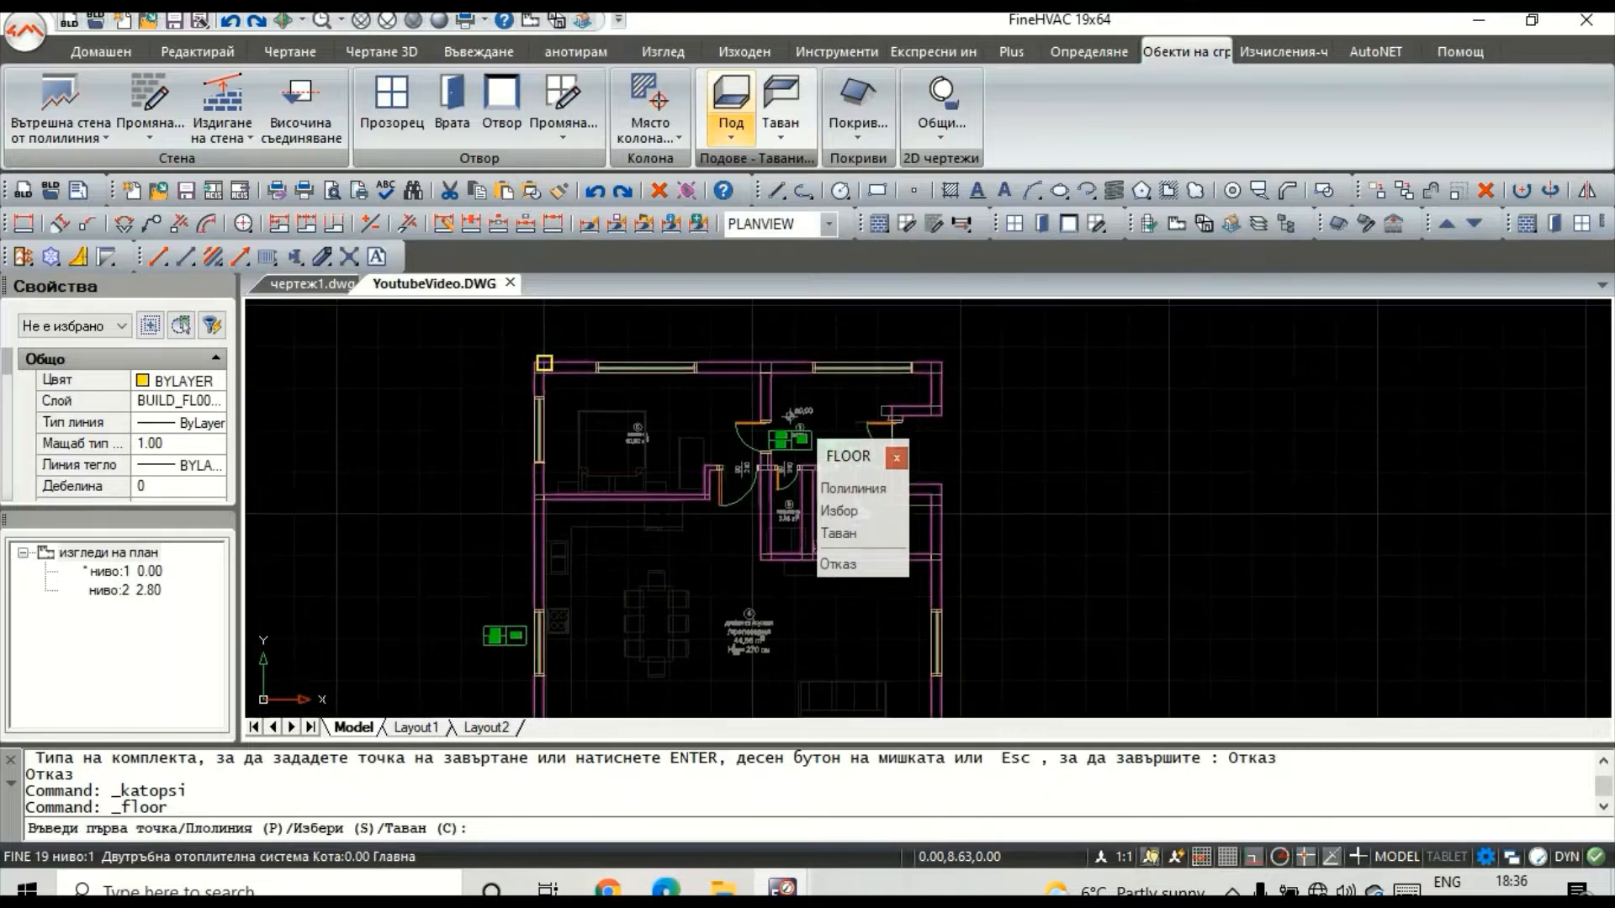
pyautogui.click(501, 386)
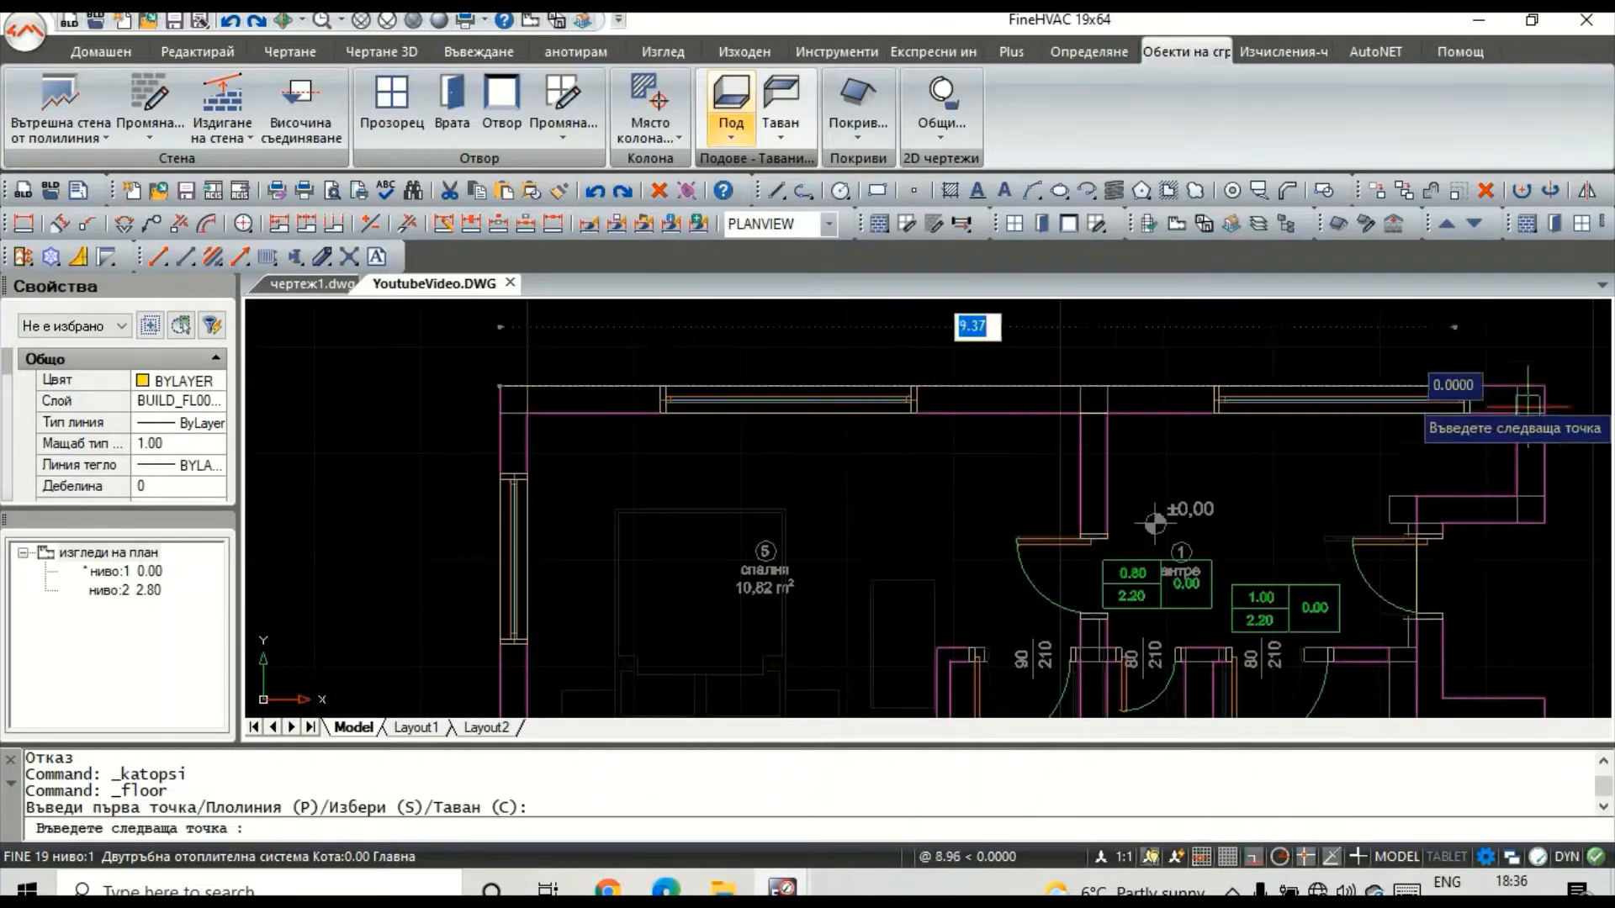
pyautogui.click(1544, 386)
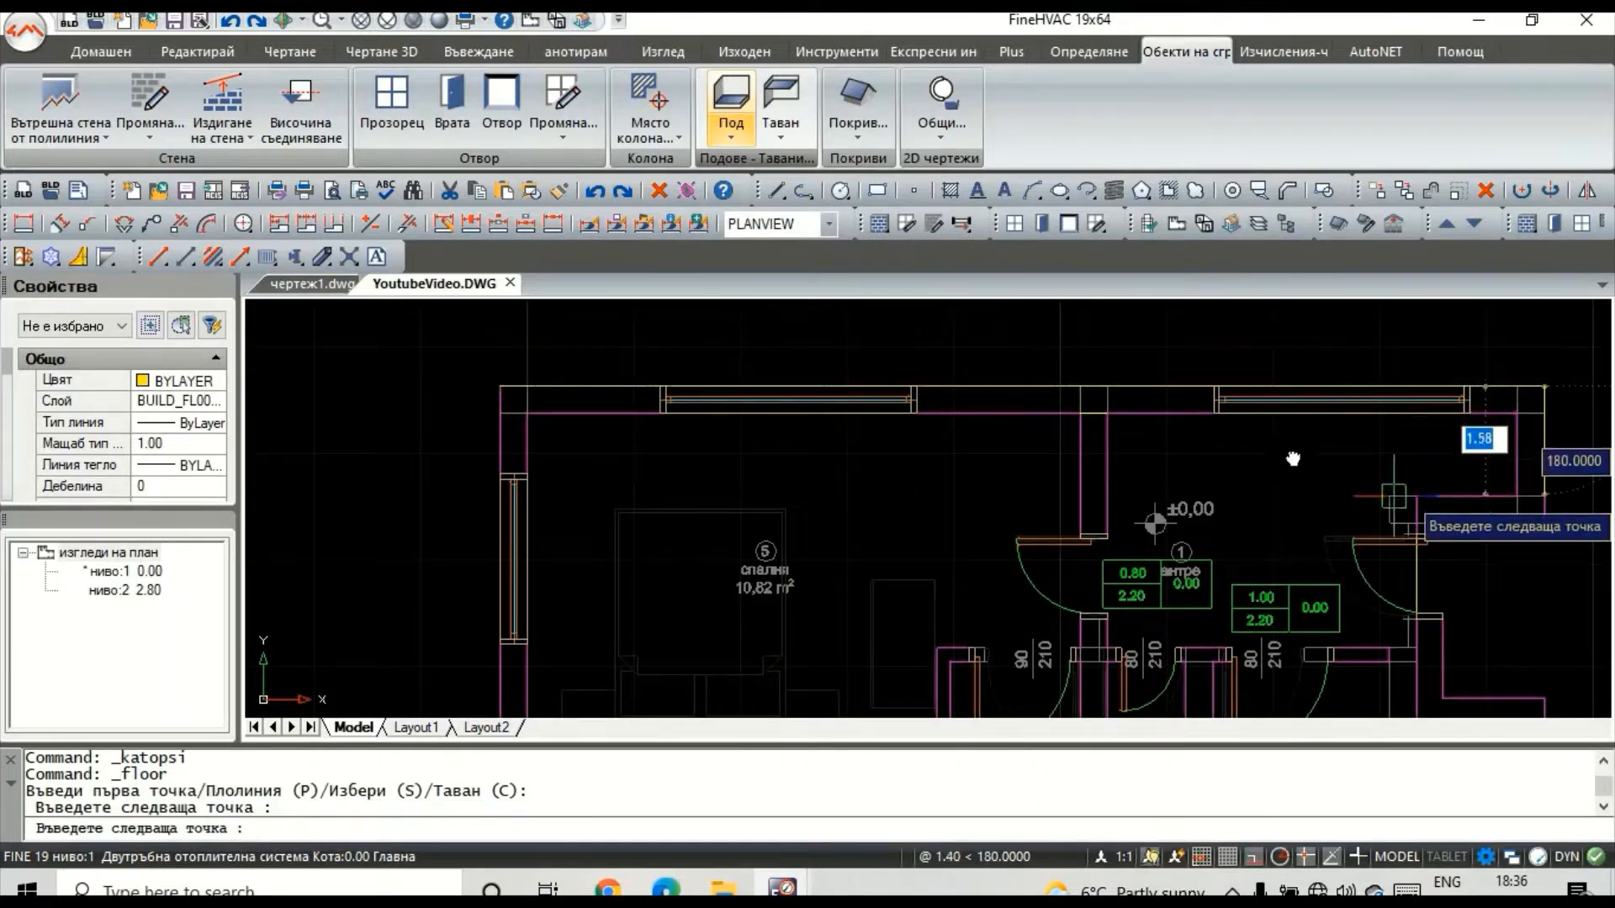
pyautogui.moveTo(1294, 458); pyautogui.dragTo(1177, 330, button='middle')
pyautogui.click(1426, 394)
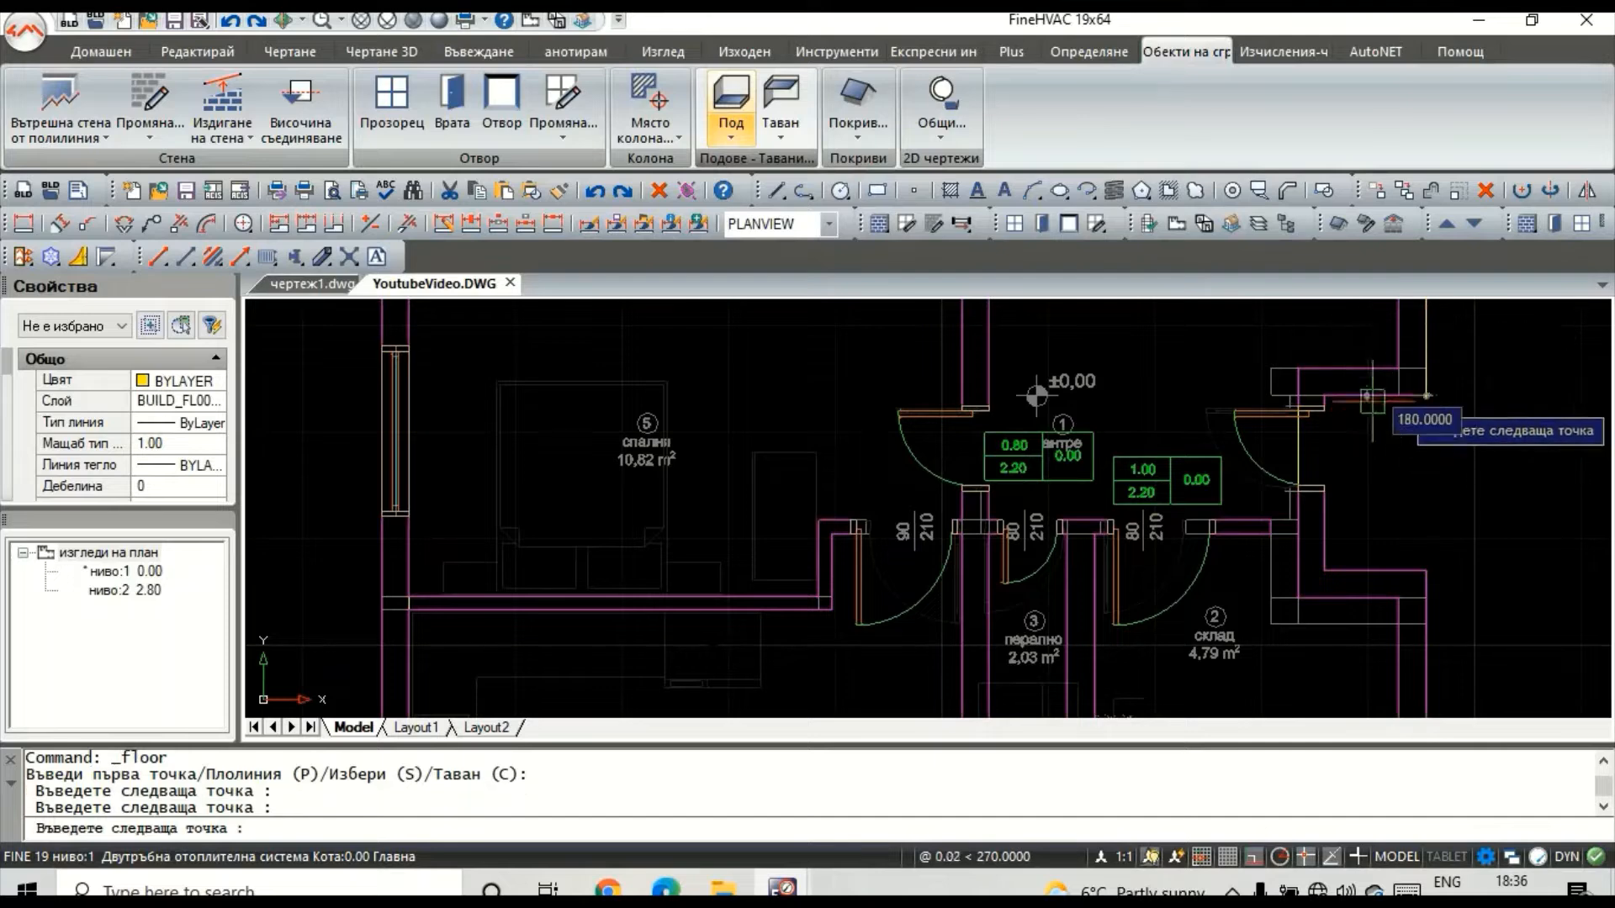
pyautogui.click(1324, 394)
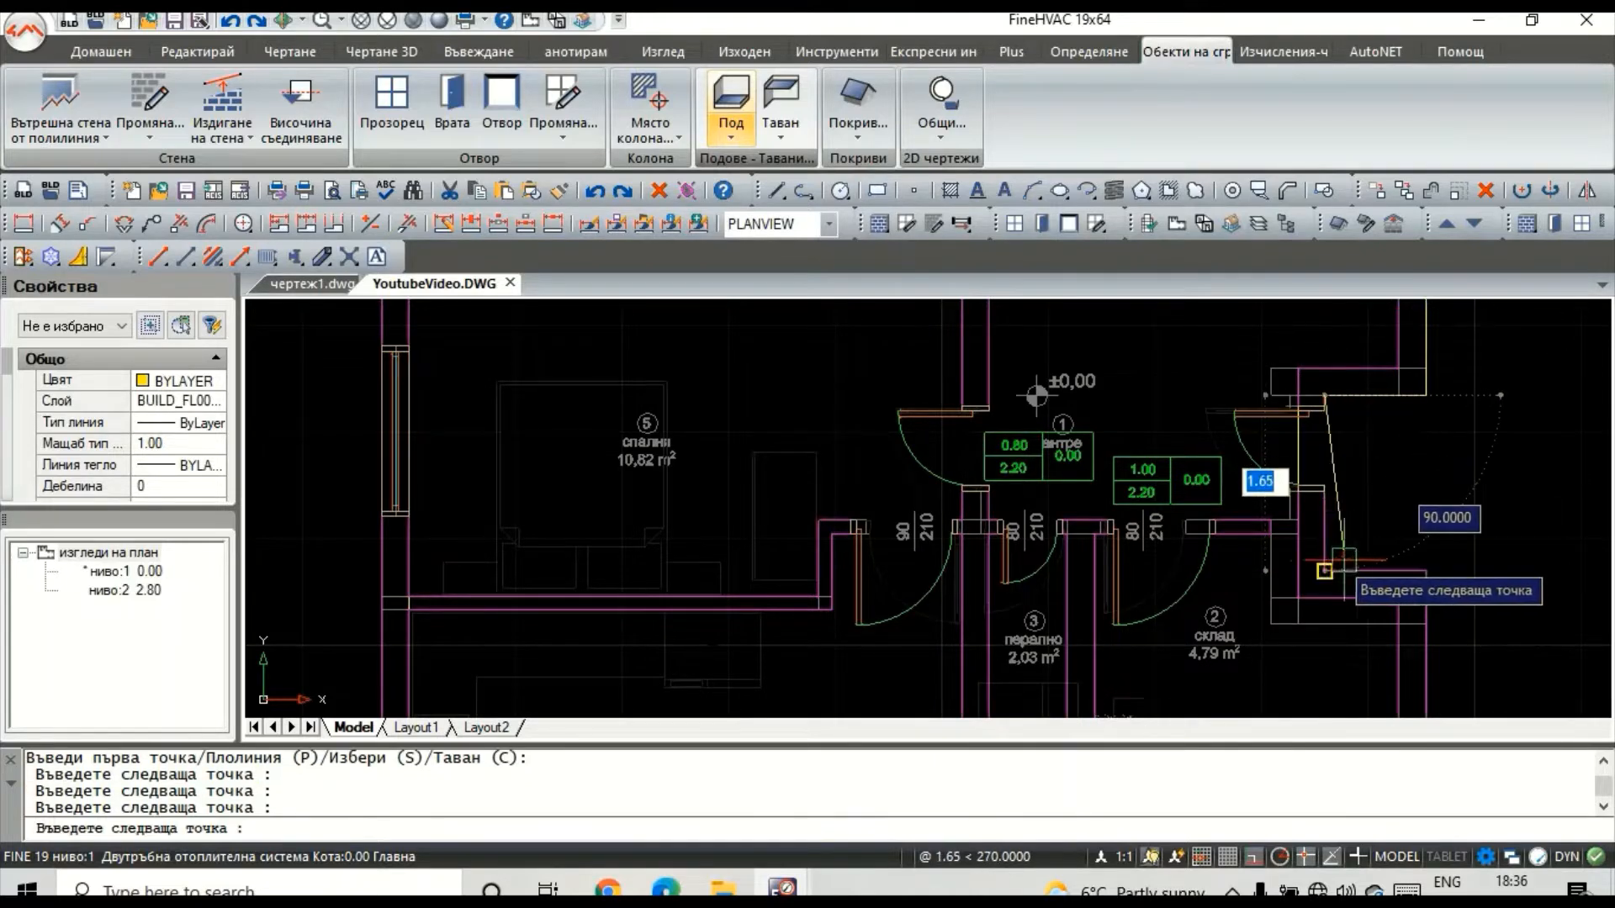
pyautogui.click(1324, 570)
pyautogui.click(1421, 571)
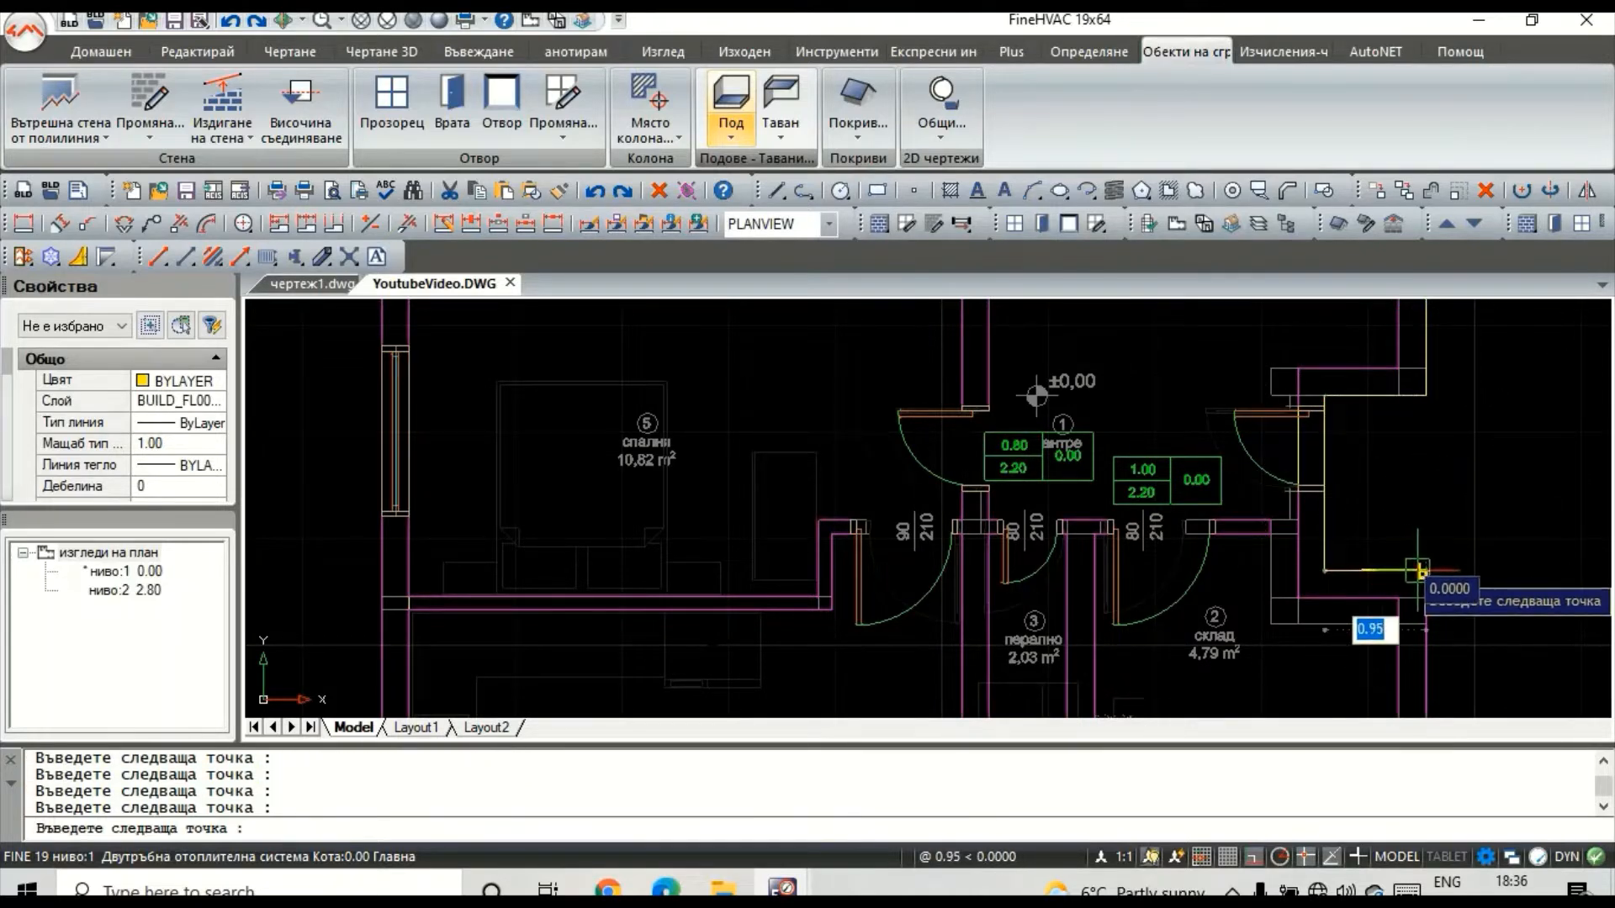
# Step: Continue the floor outline through the building's lower outer corners back to the starting corner and finish the floor
pyautogui.moveTo(1398, 570); pyautogui.dragTo(1375, 540, button='middle')
pyautogui.moveTo(1430, 699); pyautogui.dragTo(1345, 477, button='middle')
pyautogui.scroll(-1, 1346, 476)
pyautogui.moveTo(1345, 607); pyautogui.dragTo(1307, 449, button='middle')
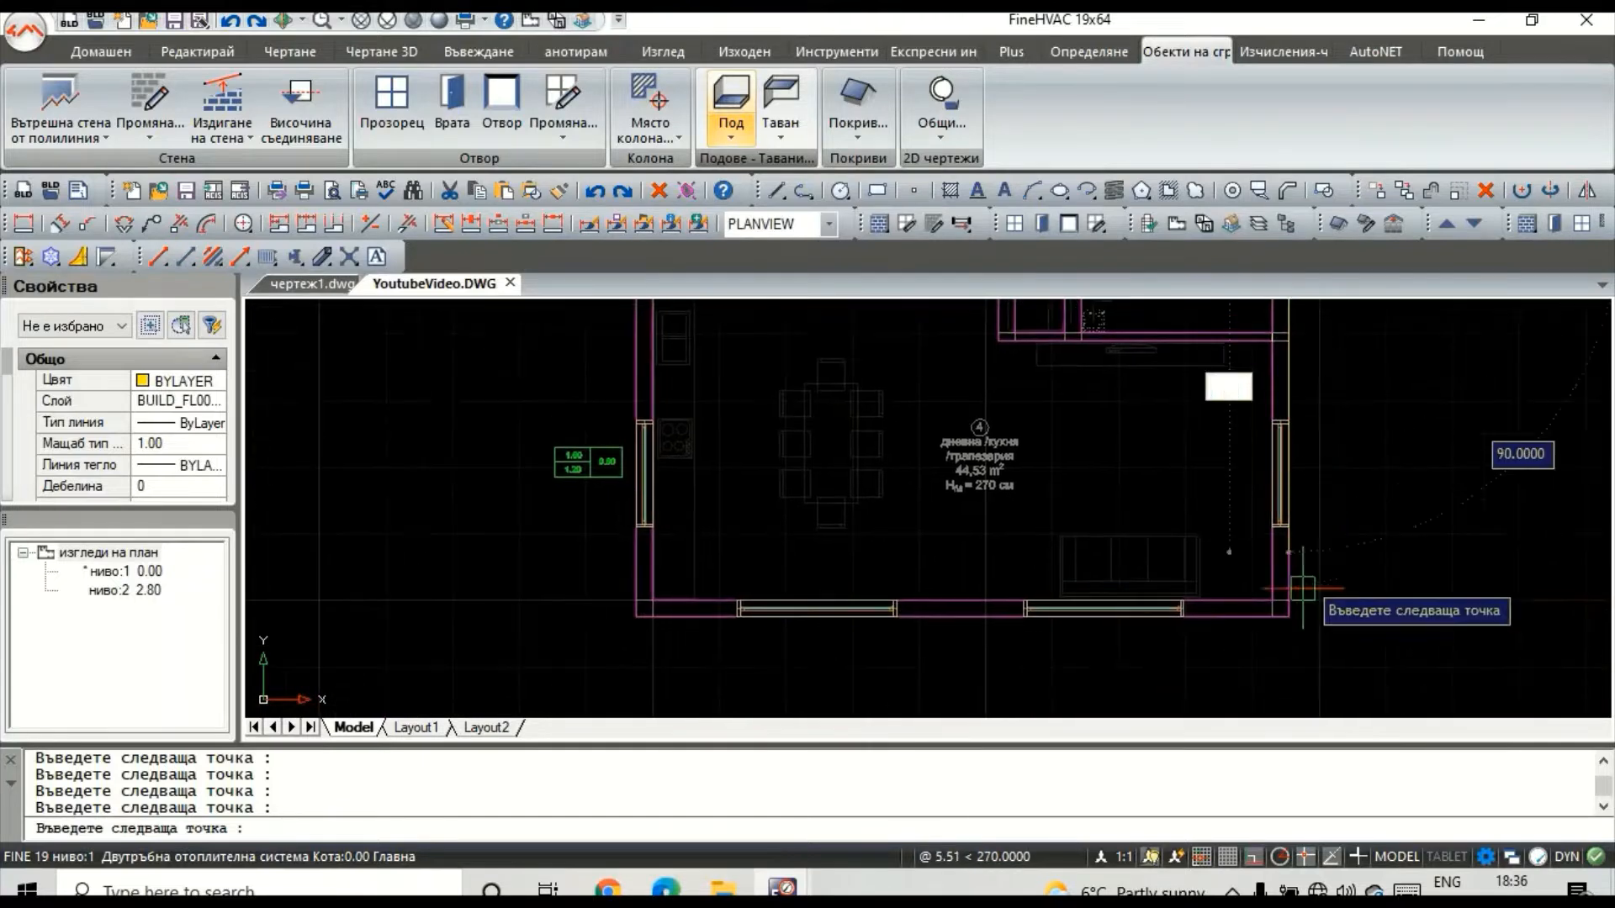
pyautogui.click(1295, 614)
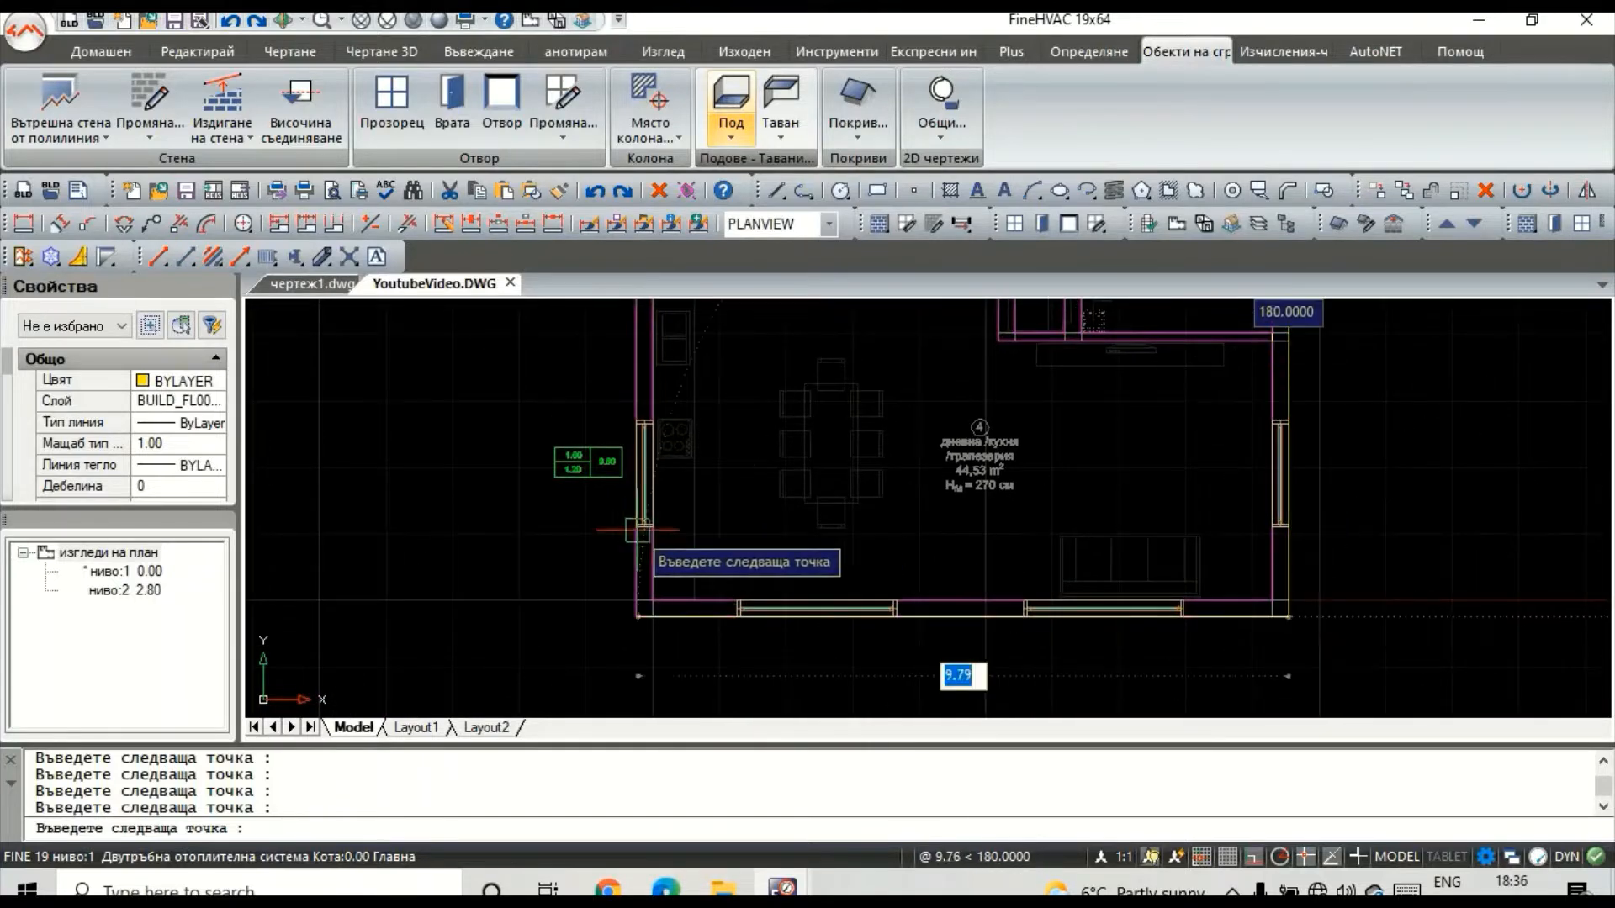
pyautogui.click(635, 618)
pyautogui.moveTo(580, 417); pyautogui.dragTo(589, 715, button='middle')
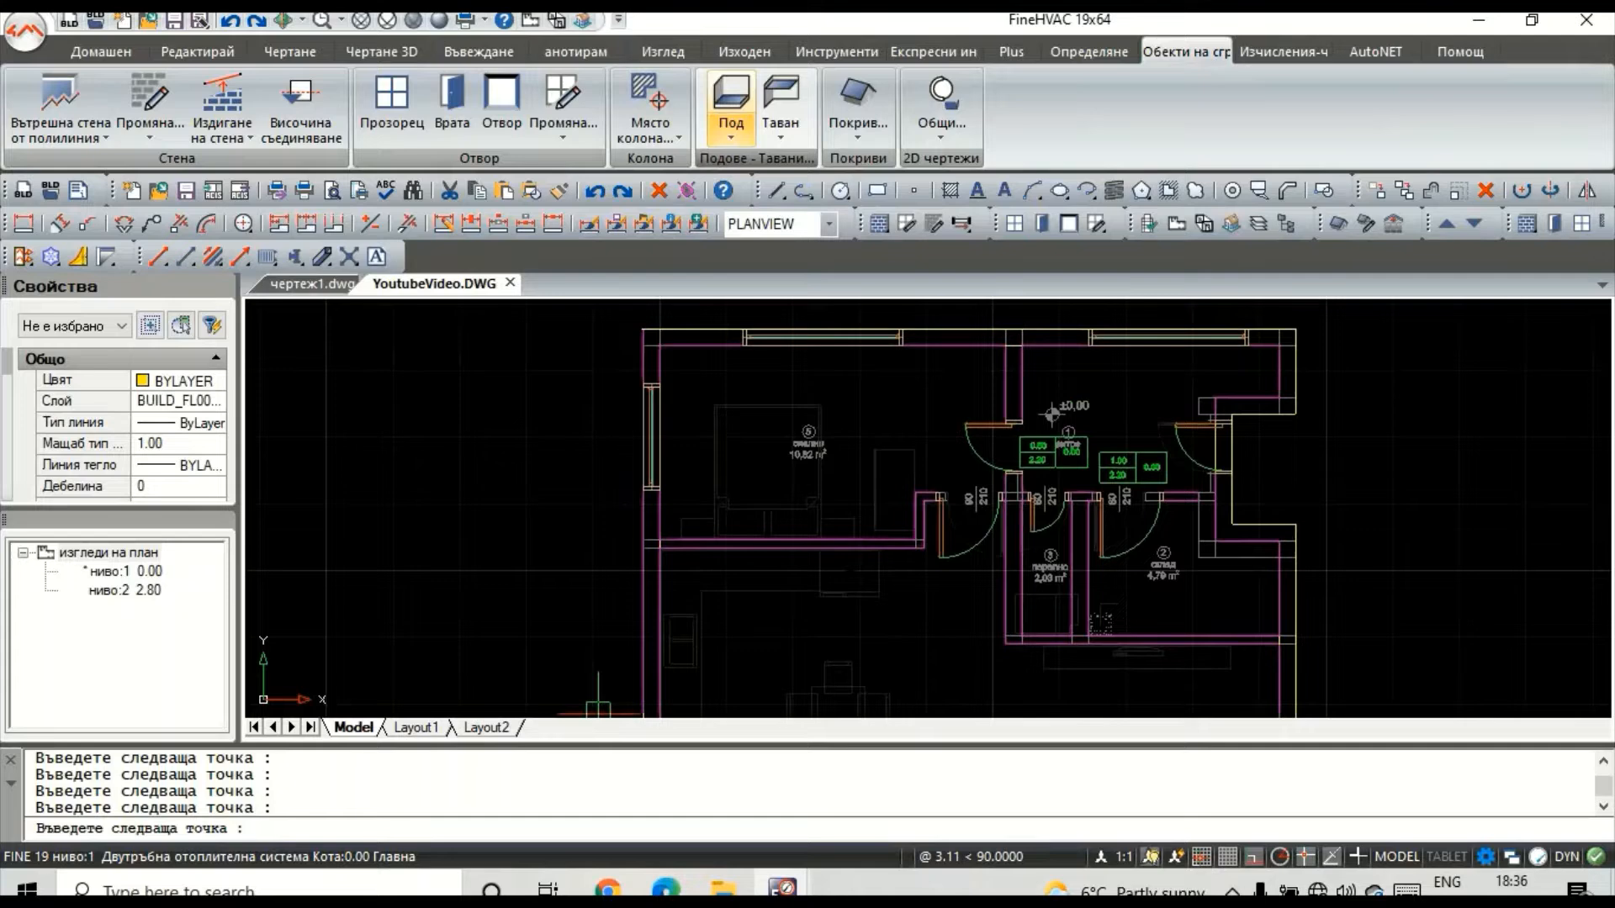
pyautogui.click(641, 345)
pyautogui.press('Return')
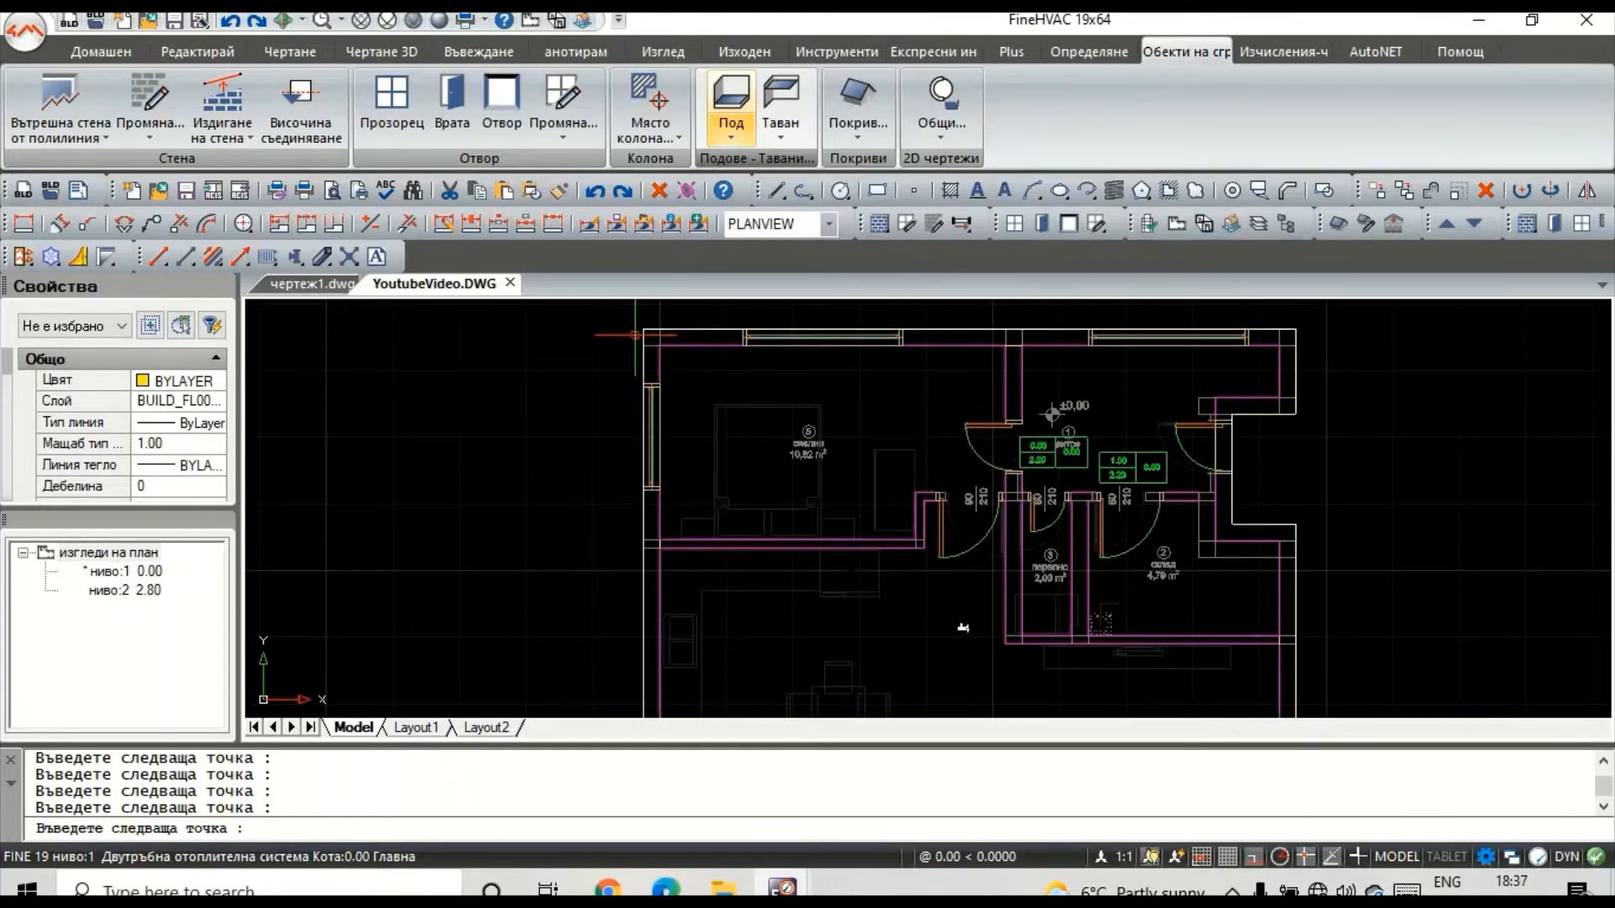
# Step: Start a T1 ceiling facing the outside (Към външна среда), tracing the upper outer wall and the entrance recess
pyautogui.click(789, 111)
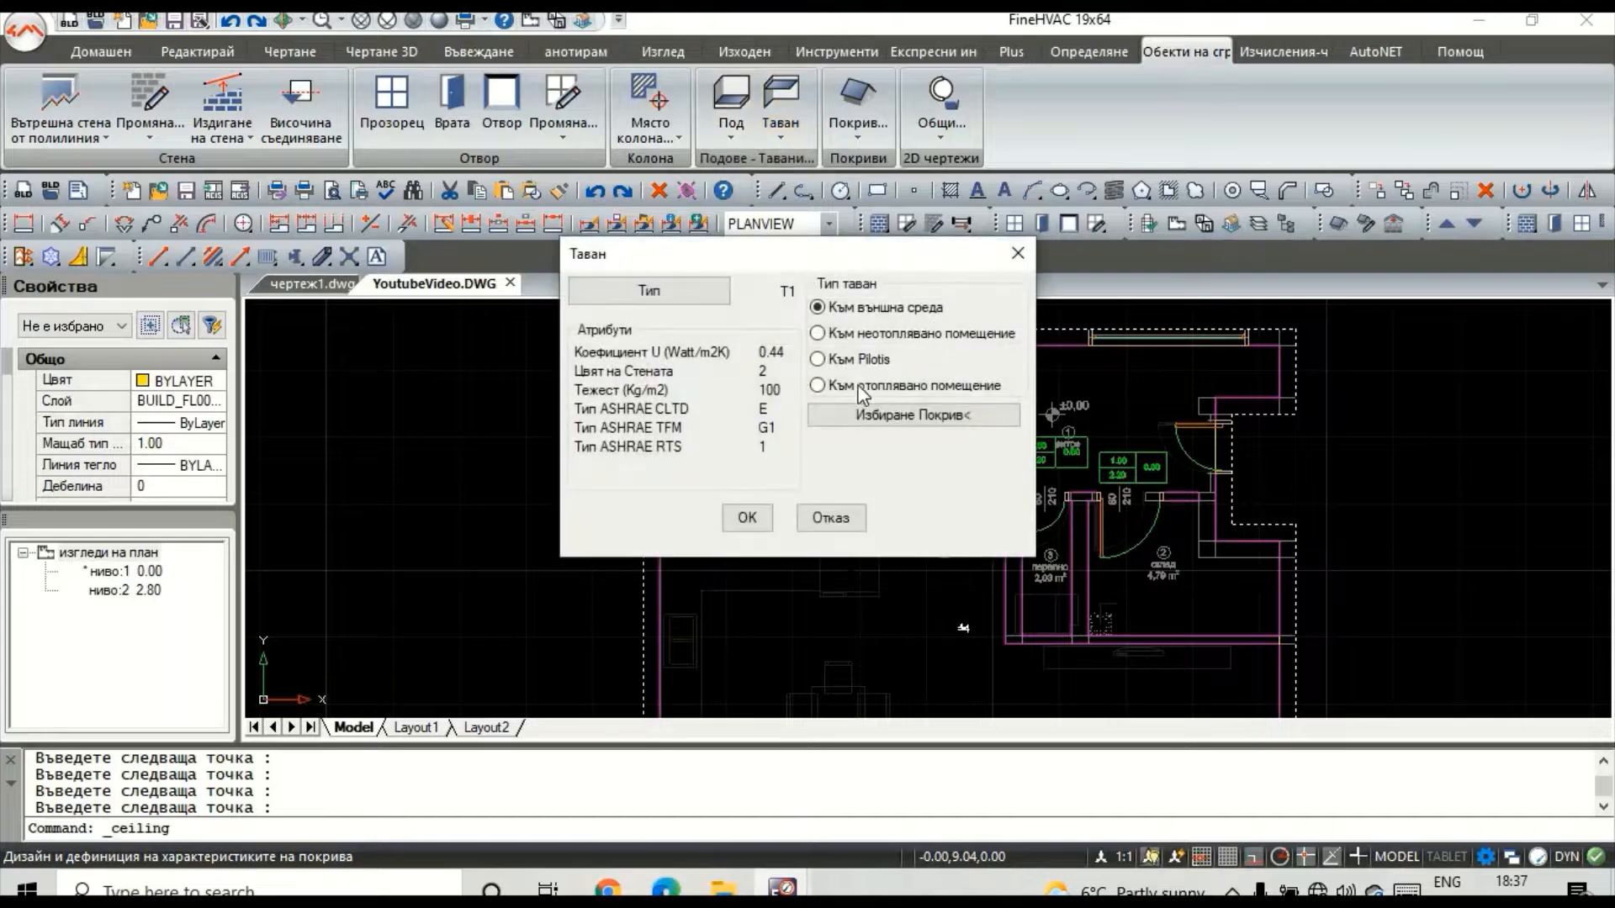
pyautogui.click(748, 517)
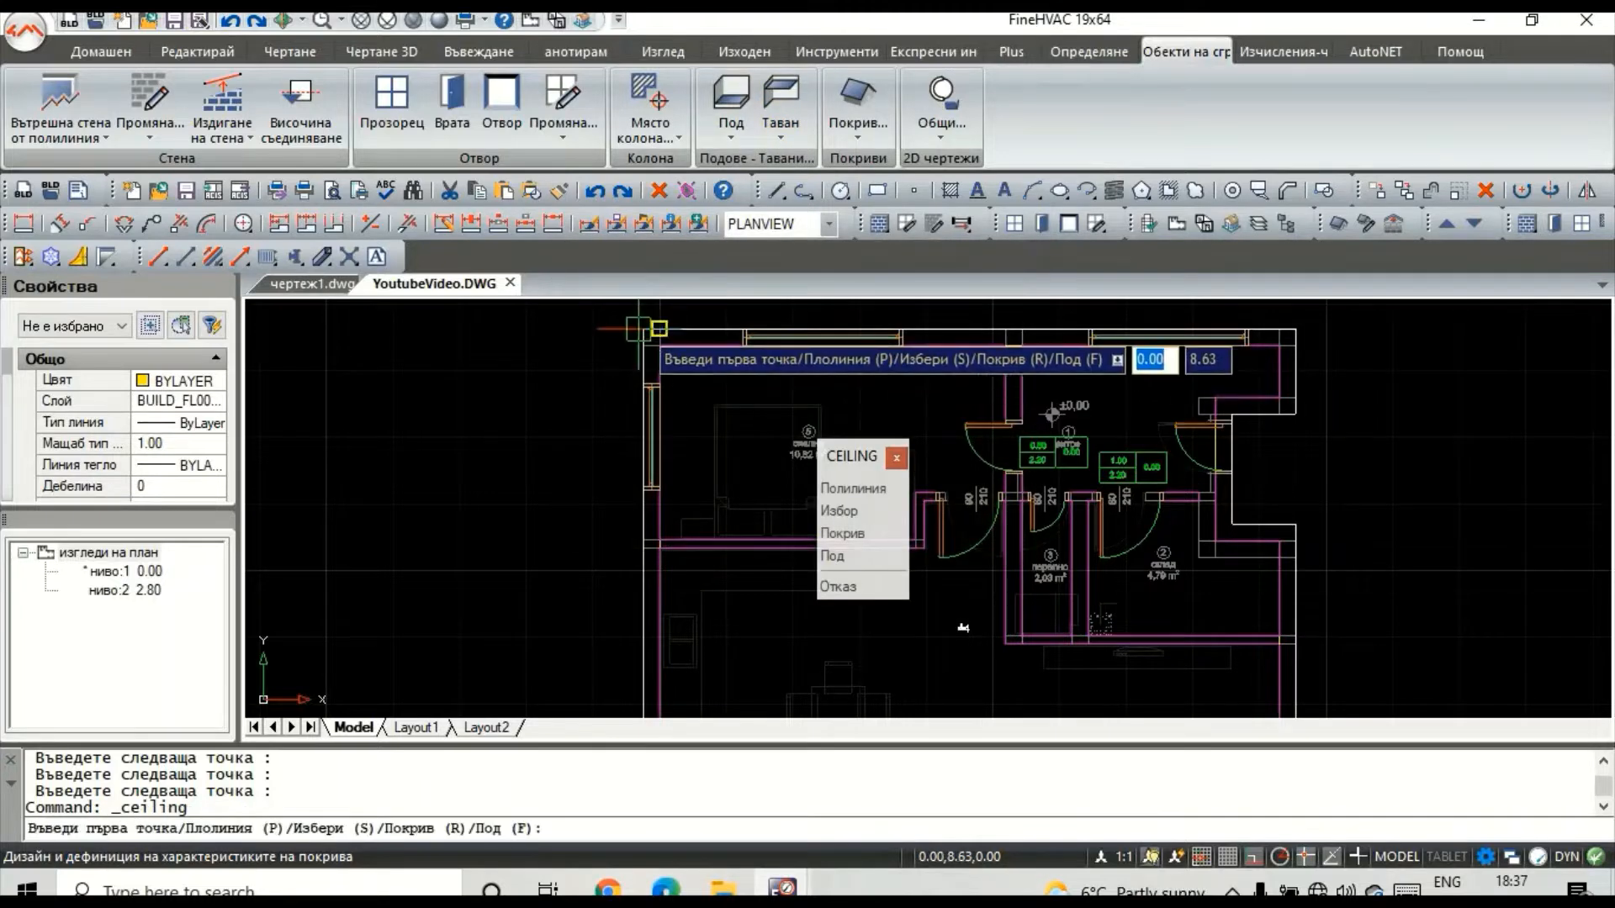
pyautogui.click(642, 328)
pyautogui.click(1295, 329)
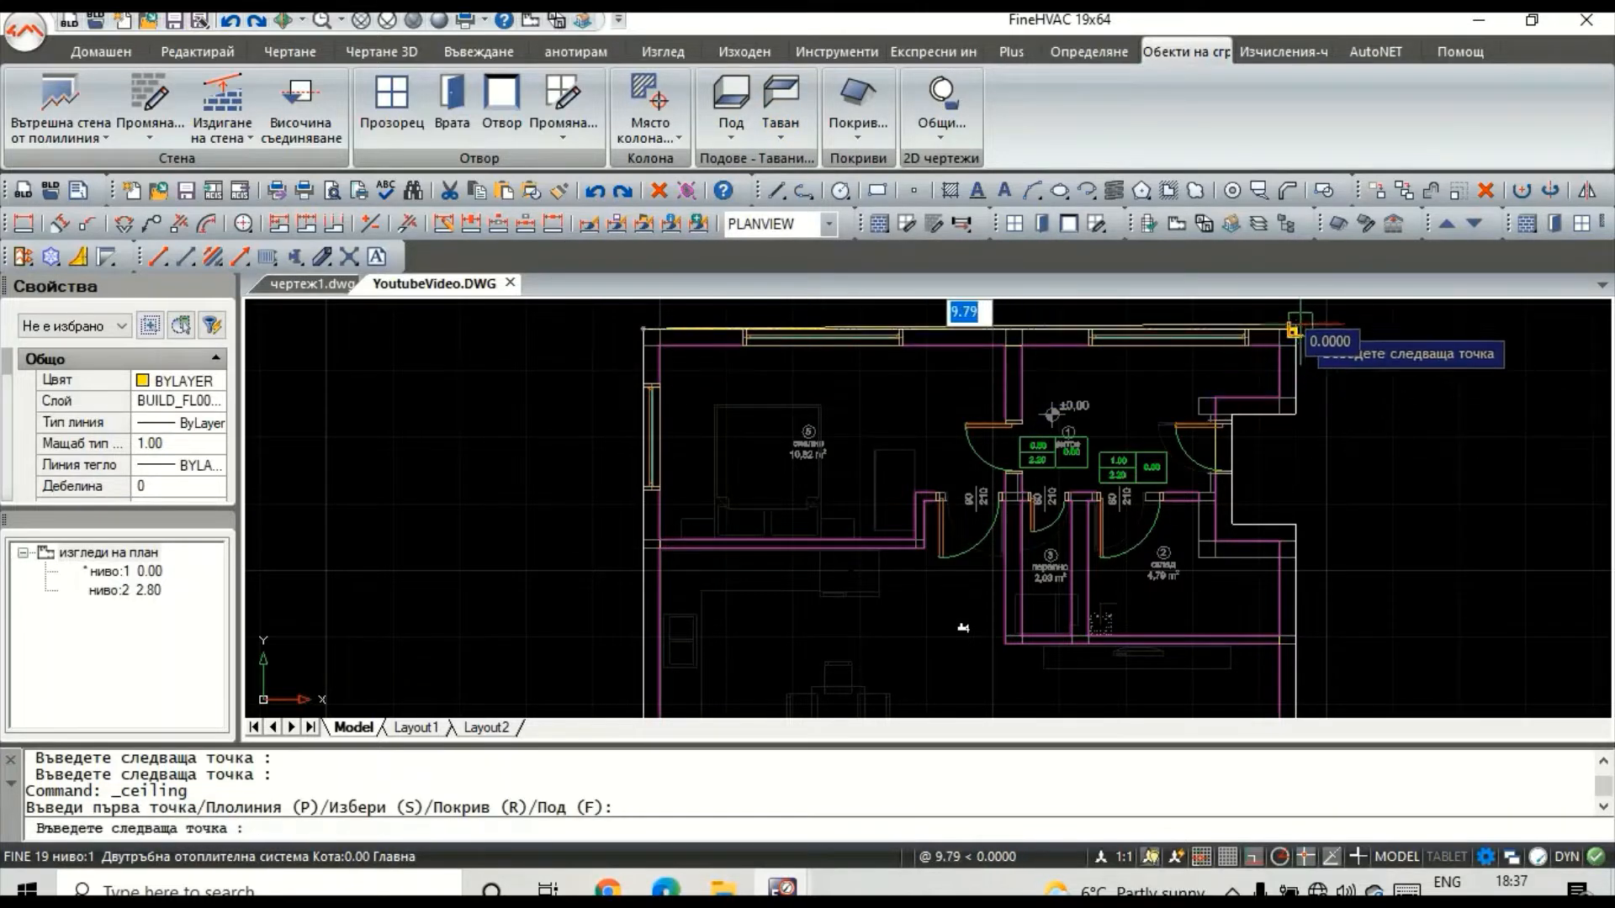
pyautogui.click(1299, 412)
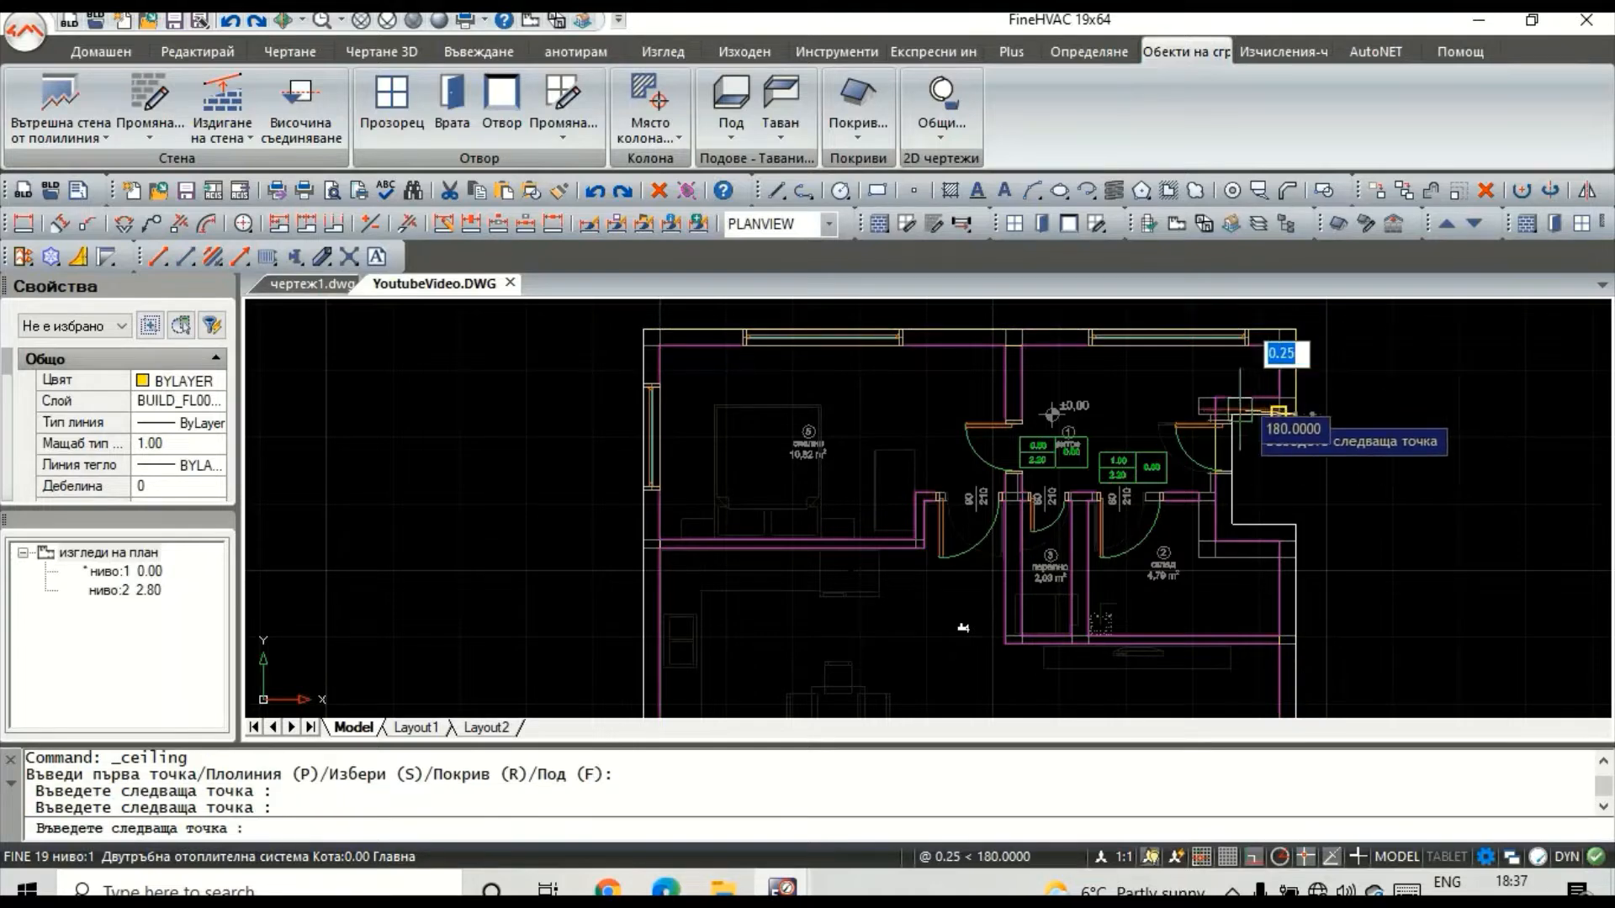
pyautogui.click(1228, 414)
pyautogui.click(1231, 523)
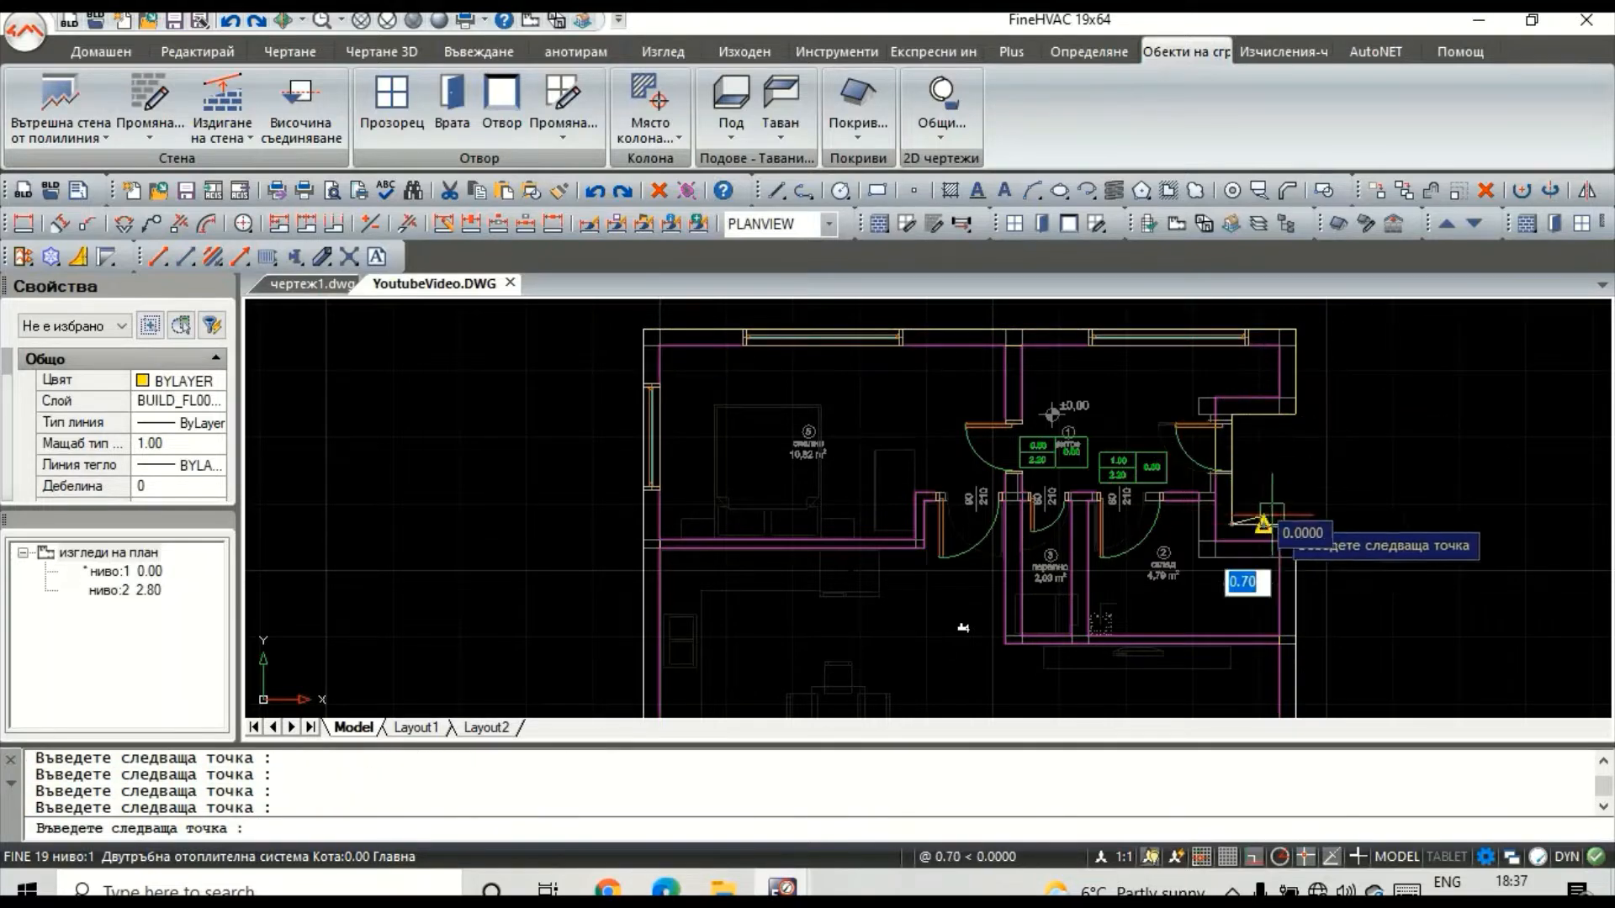
pyautogui.click(1293, 523)
# Step: Complete the ceiling outline through the building's lower outer corners back to the upper-left corner
pyautogui.scroll(-3, 1287, 555)
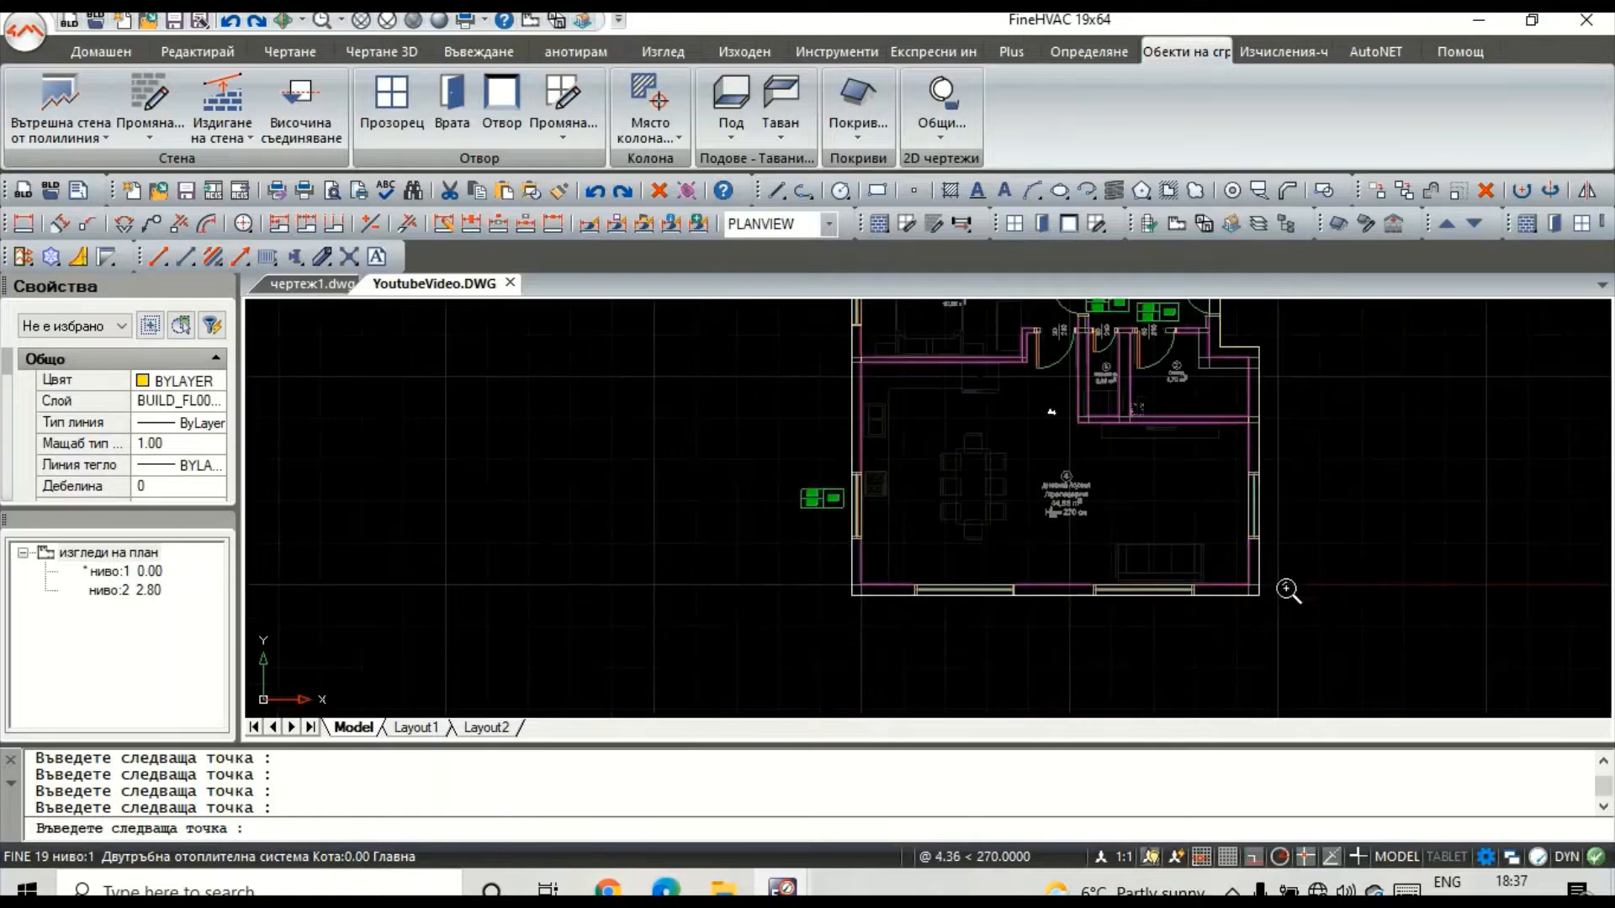
pyautogui.click(1259, 595)
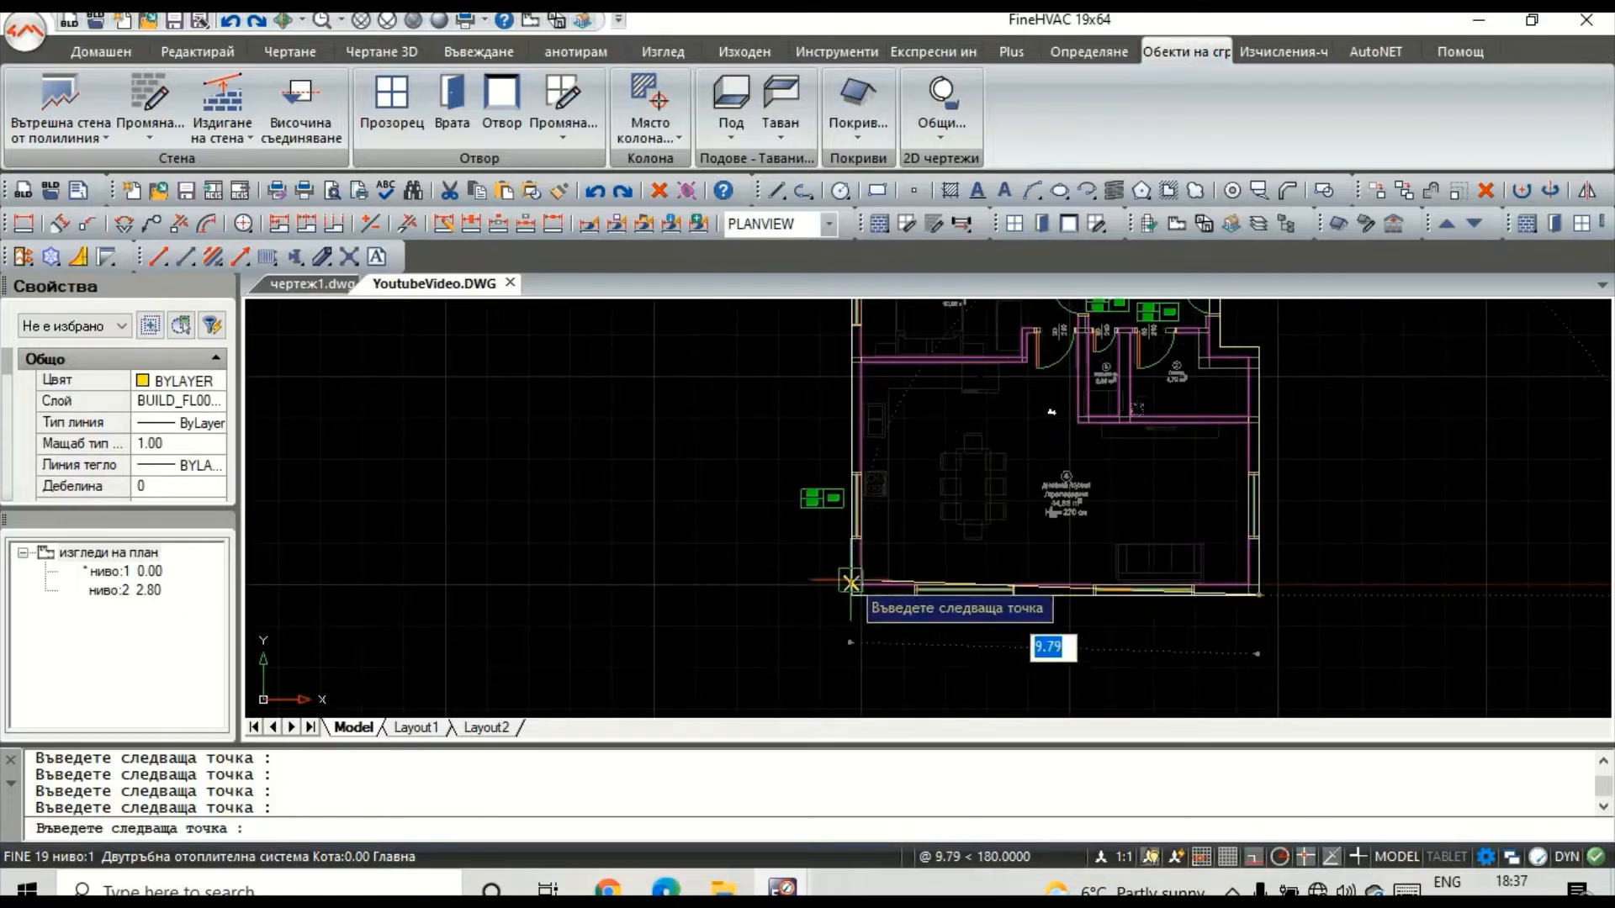
pyautogui.click(851, 594)
pyautogui.moveTo(881, 425); pyautogui.dragTo(858, 658, button='middle')
pyautogui.click(825, 459)
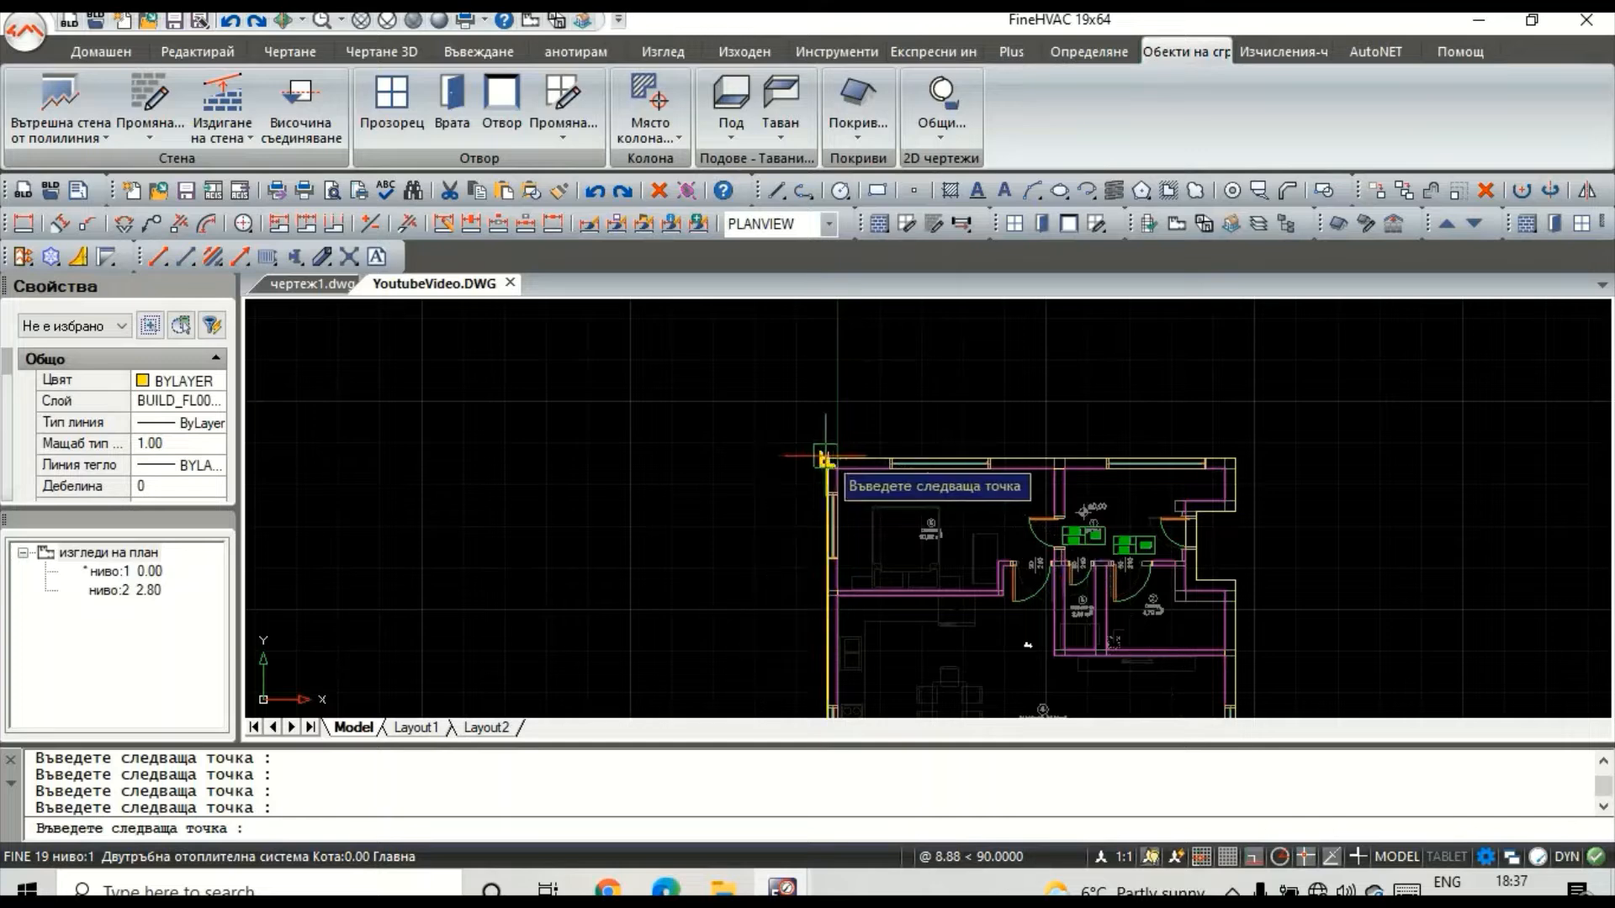
pyautogui.rightClick(1018, 505)
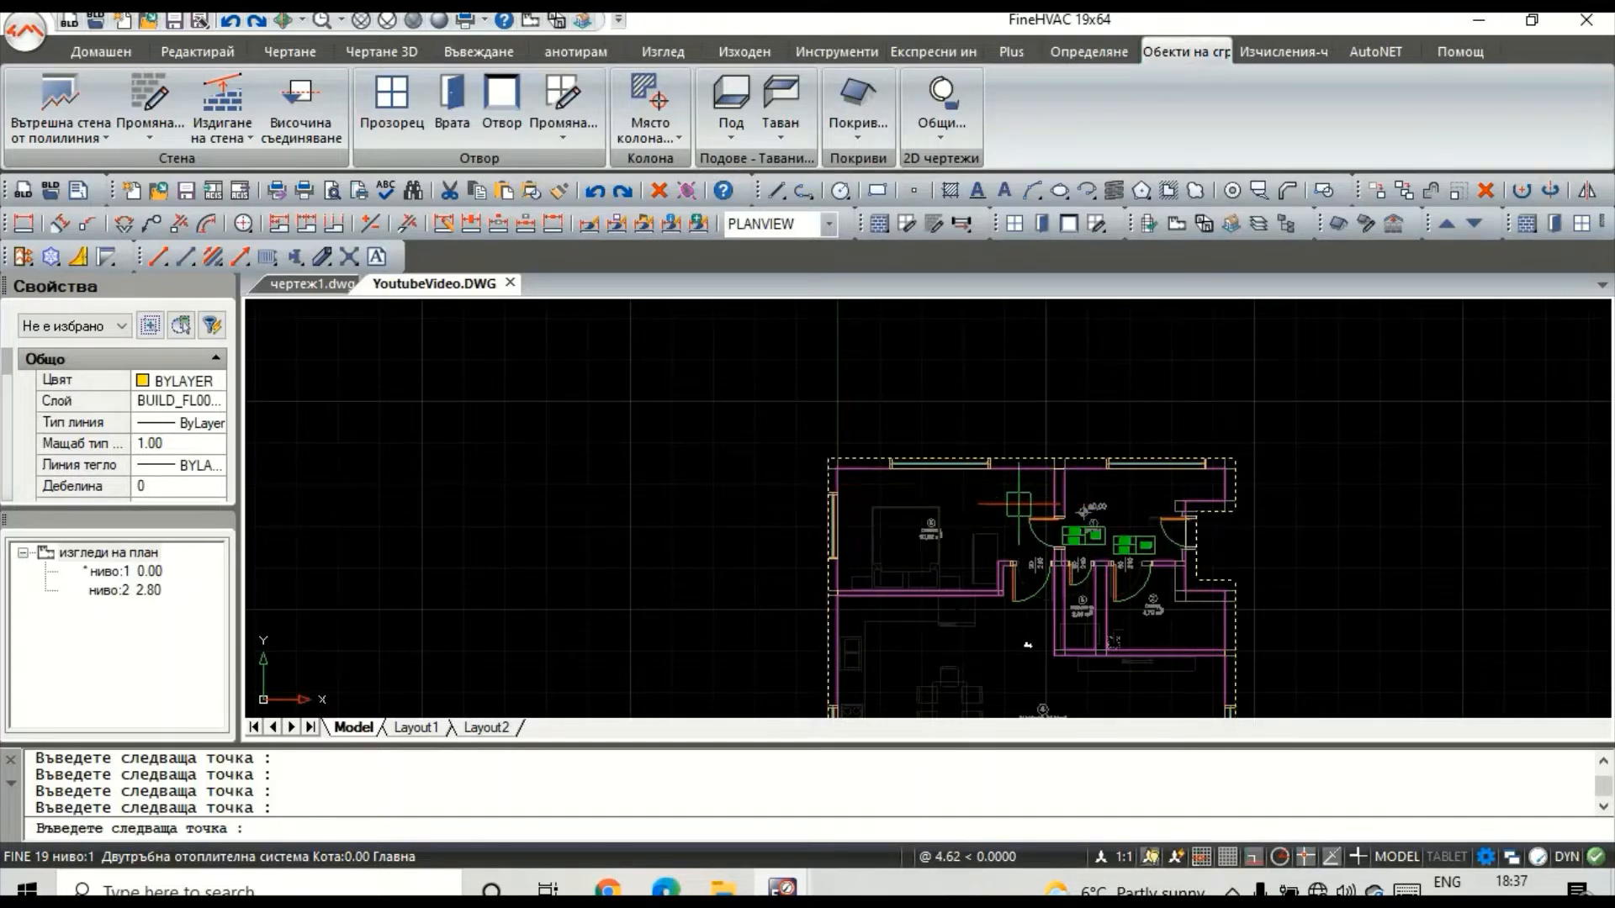
# Step: Define the bedroom as a space from an interior point, search for its first wall eastward, and name it Спалня
pyautogui.moveTo(993, 480); pyautogui.dragTo(838, 307, button='middle')
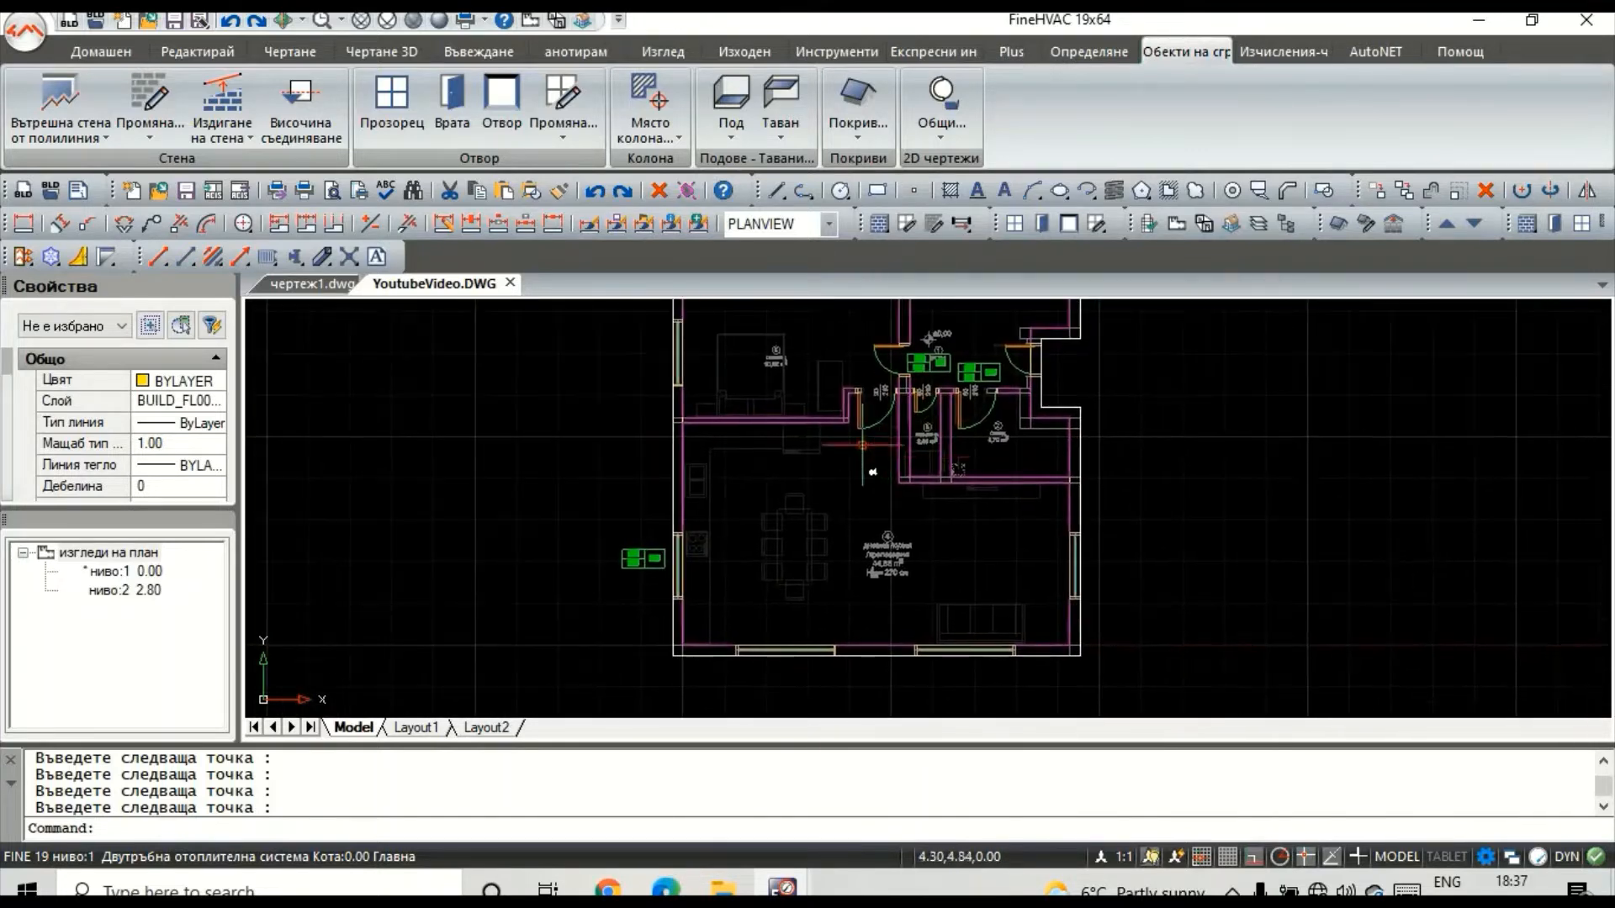
pyautogui.moveTo(872, 472); pyautogui.dragTo(803, 517, button='middle')
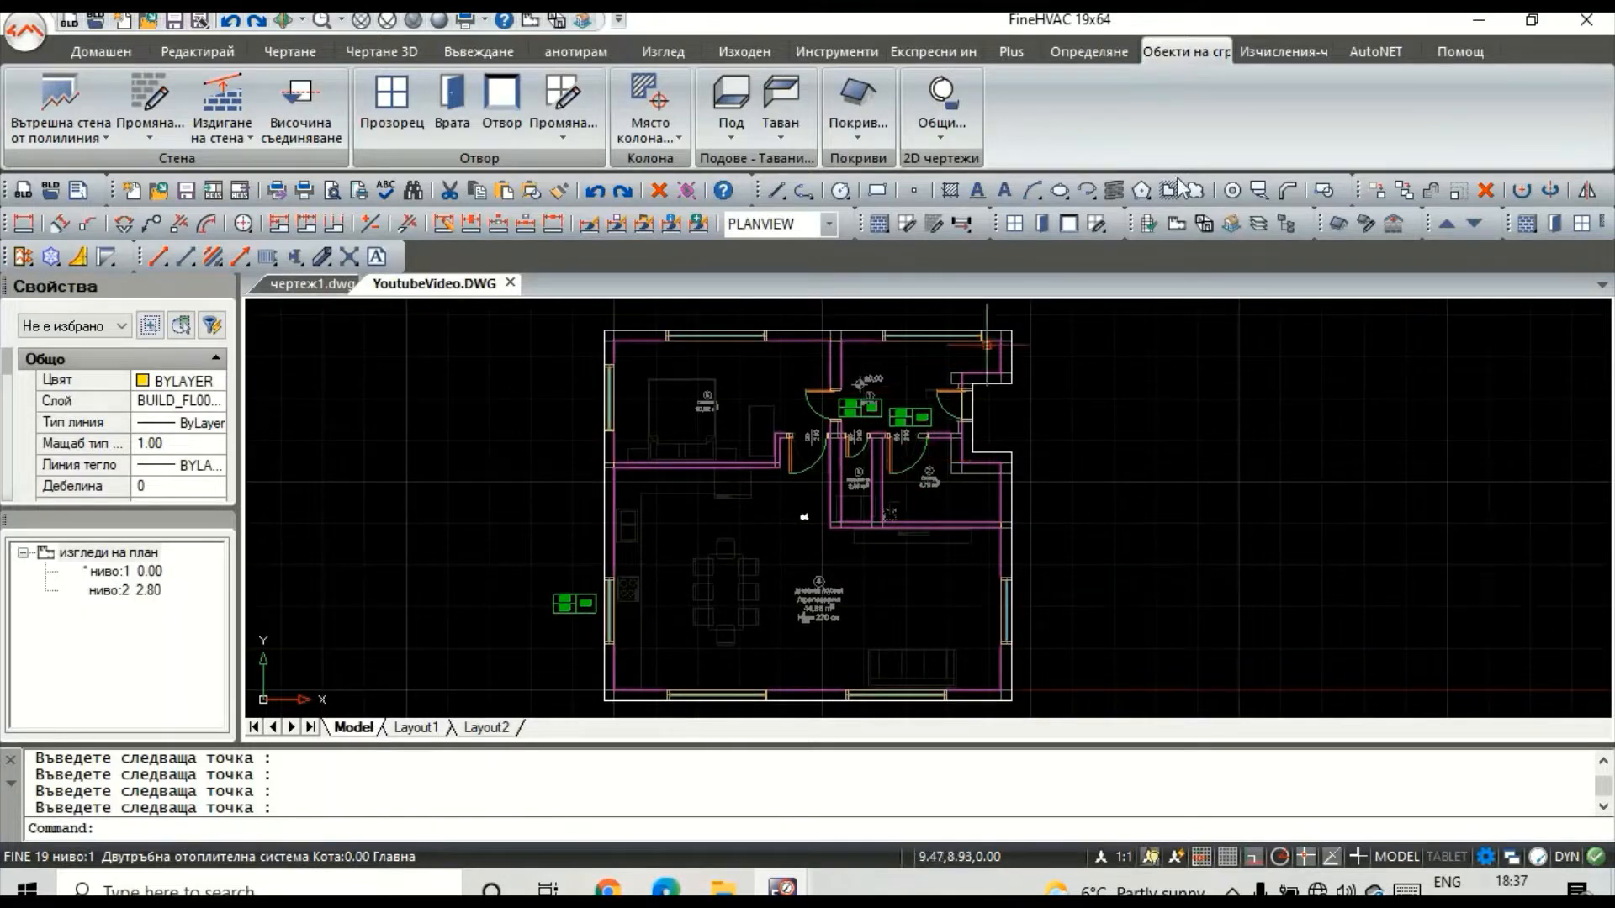
pyautogui.click(1298, 51)
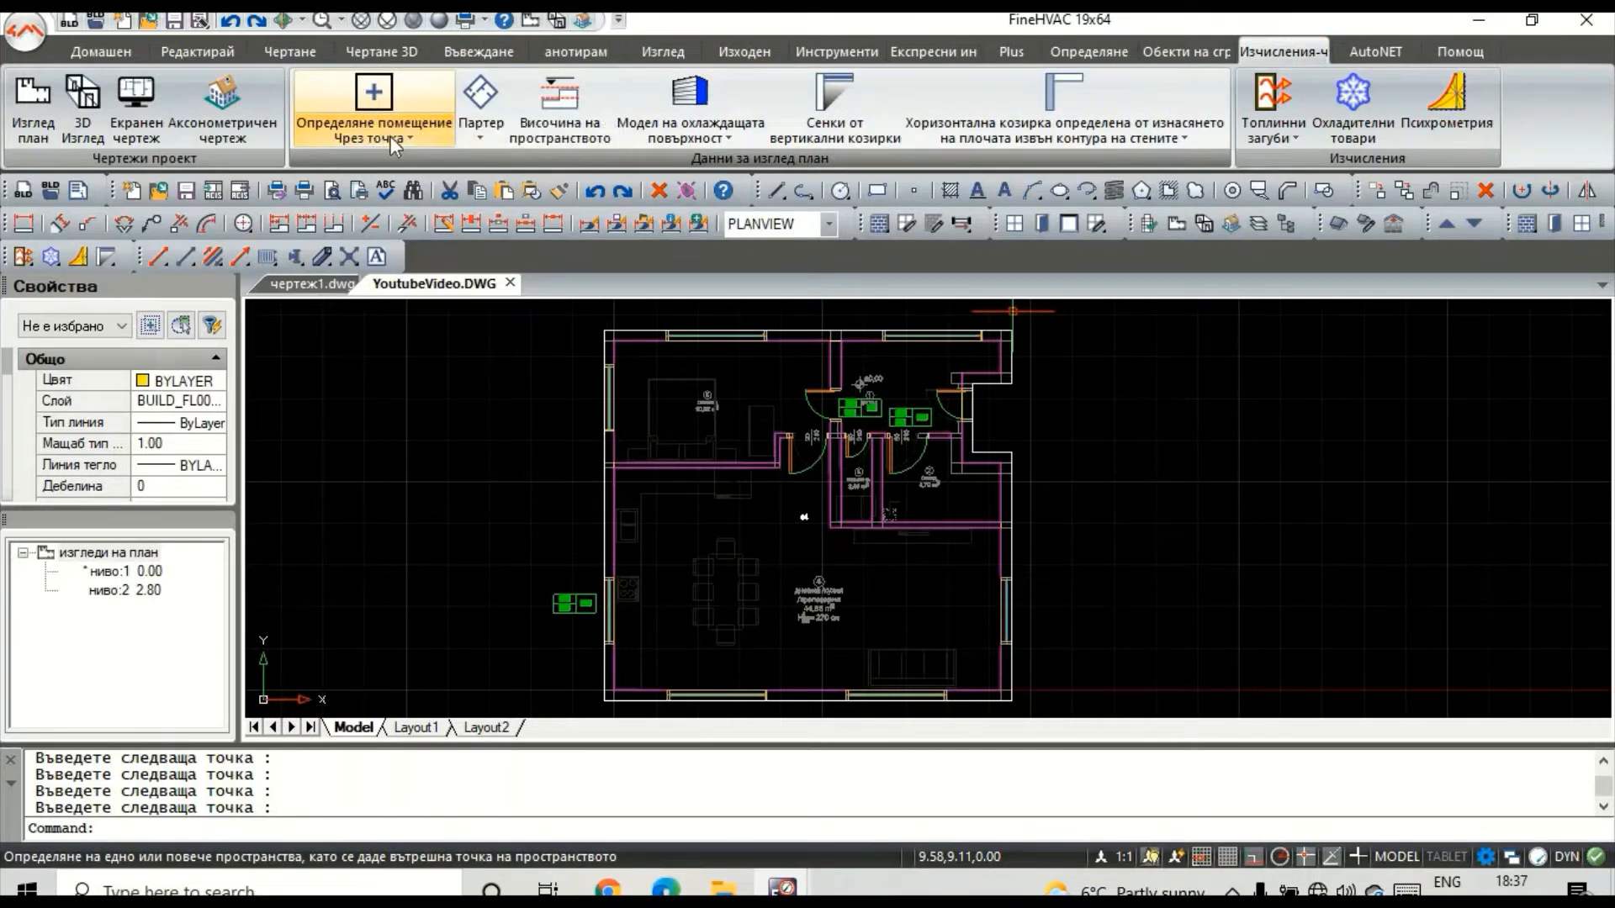
pyautogui.click(391, 135)
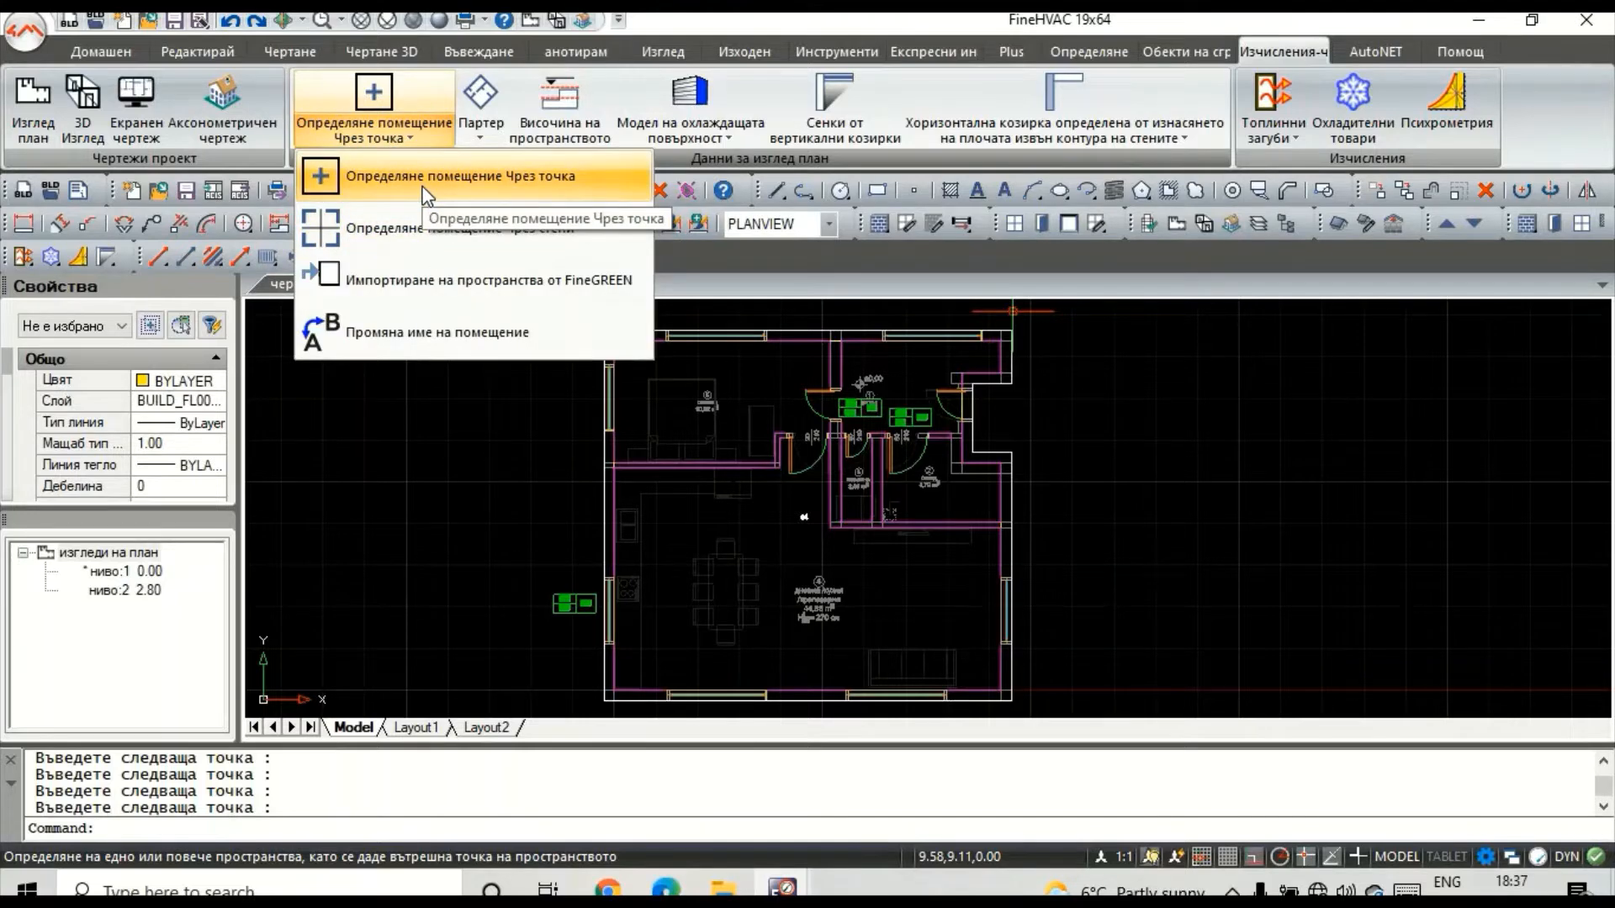
pyautogui.click(488, 178)
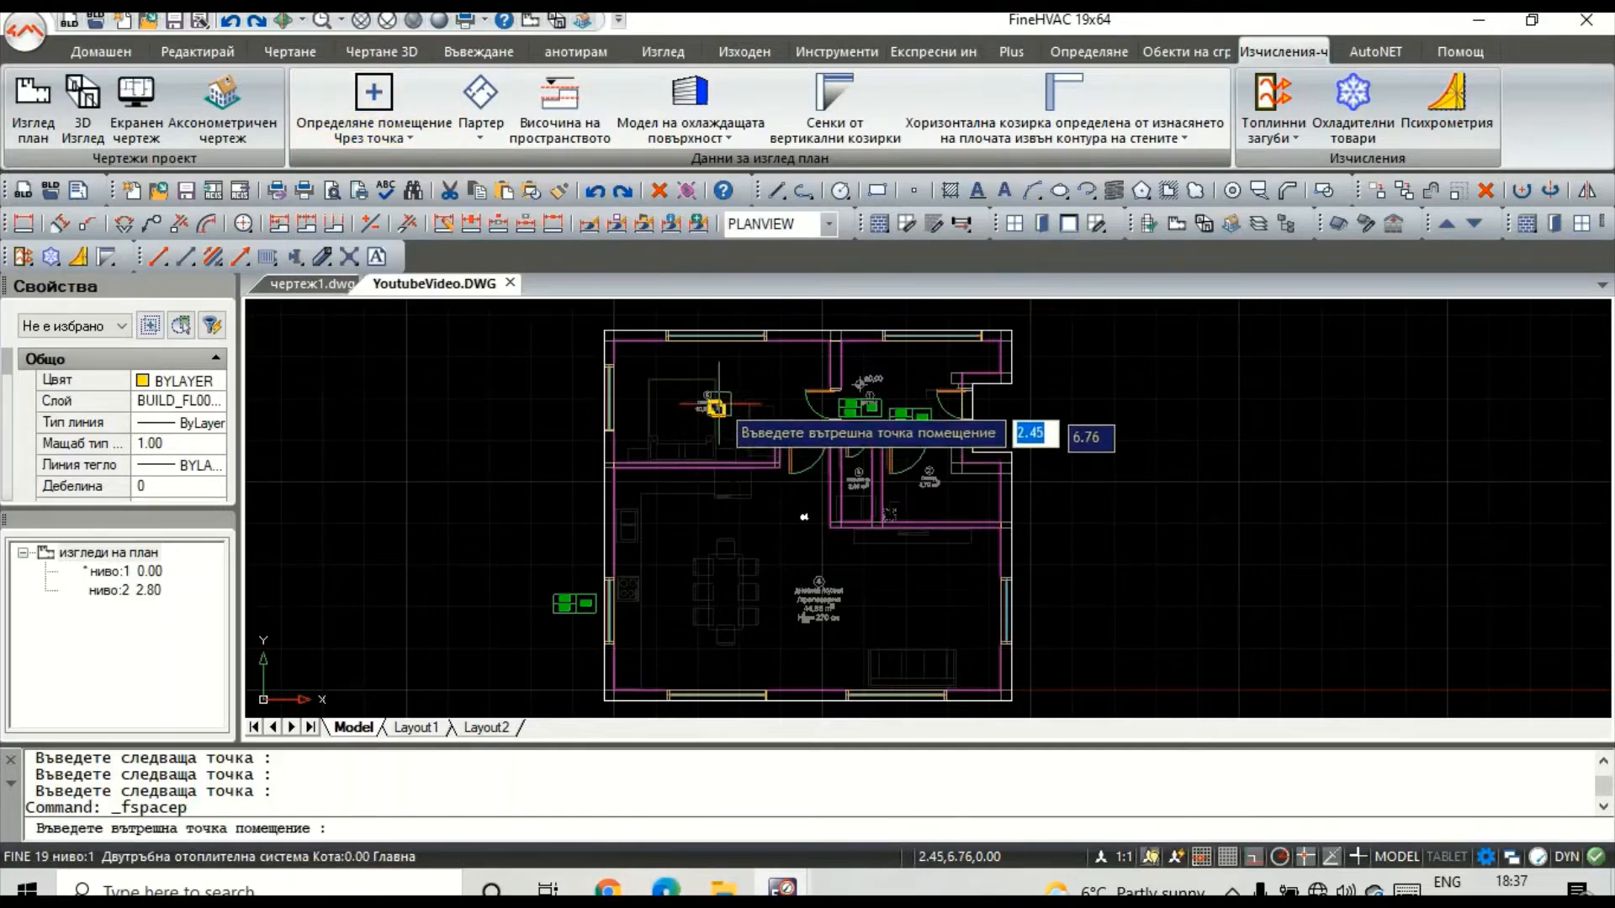
pyautogui.click(679, 407)
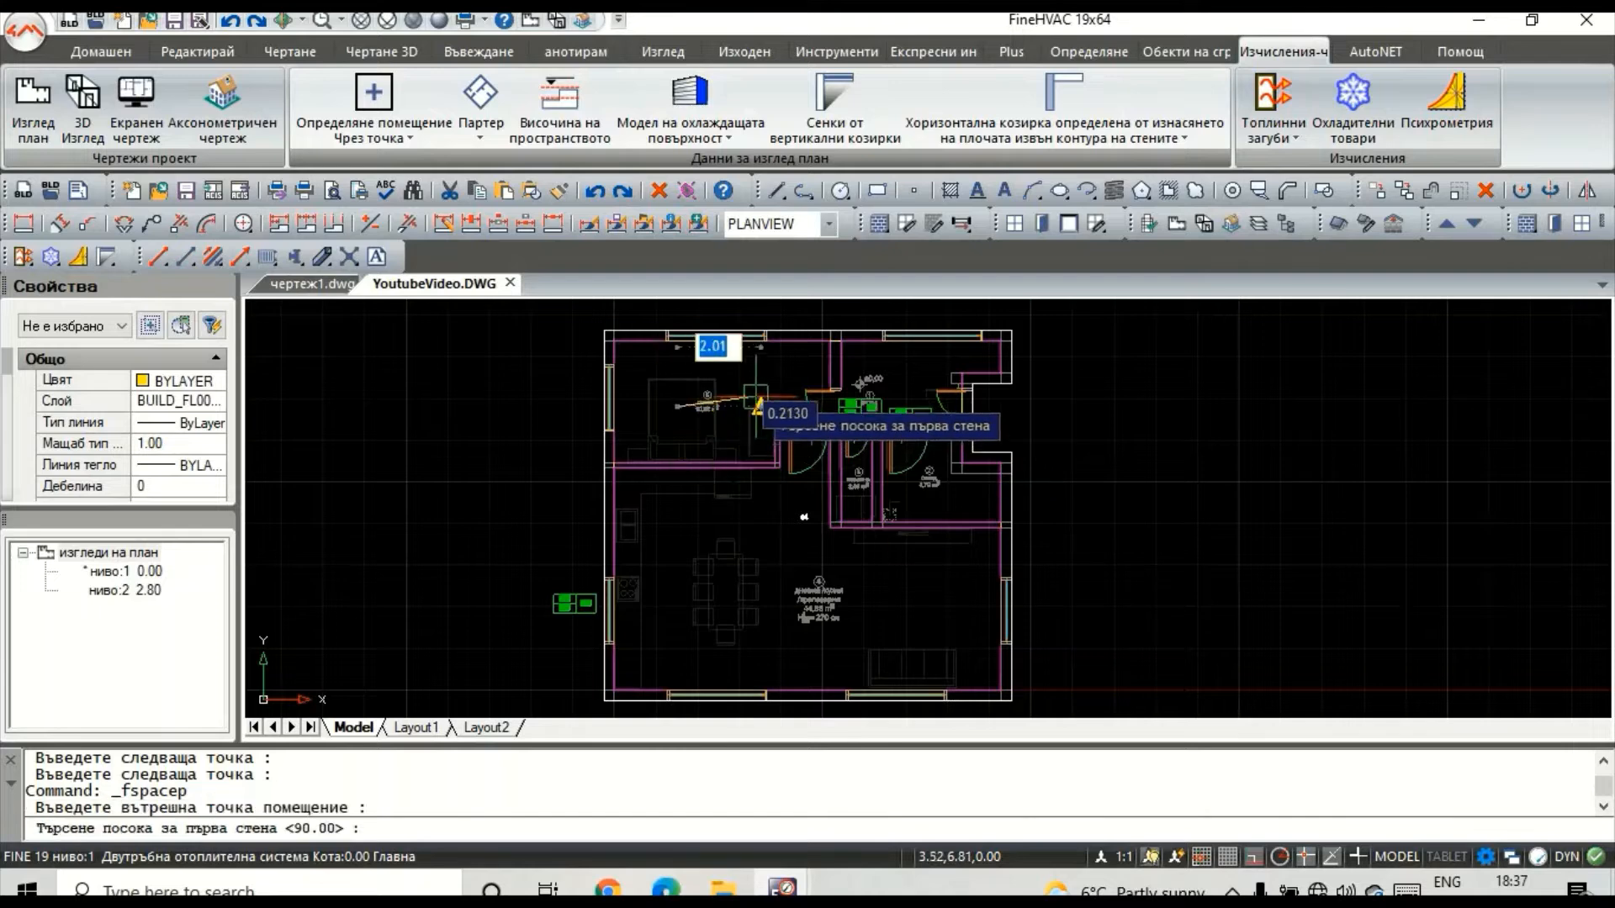
pyautogui.click(756, 405)
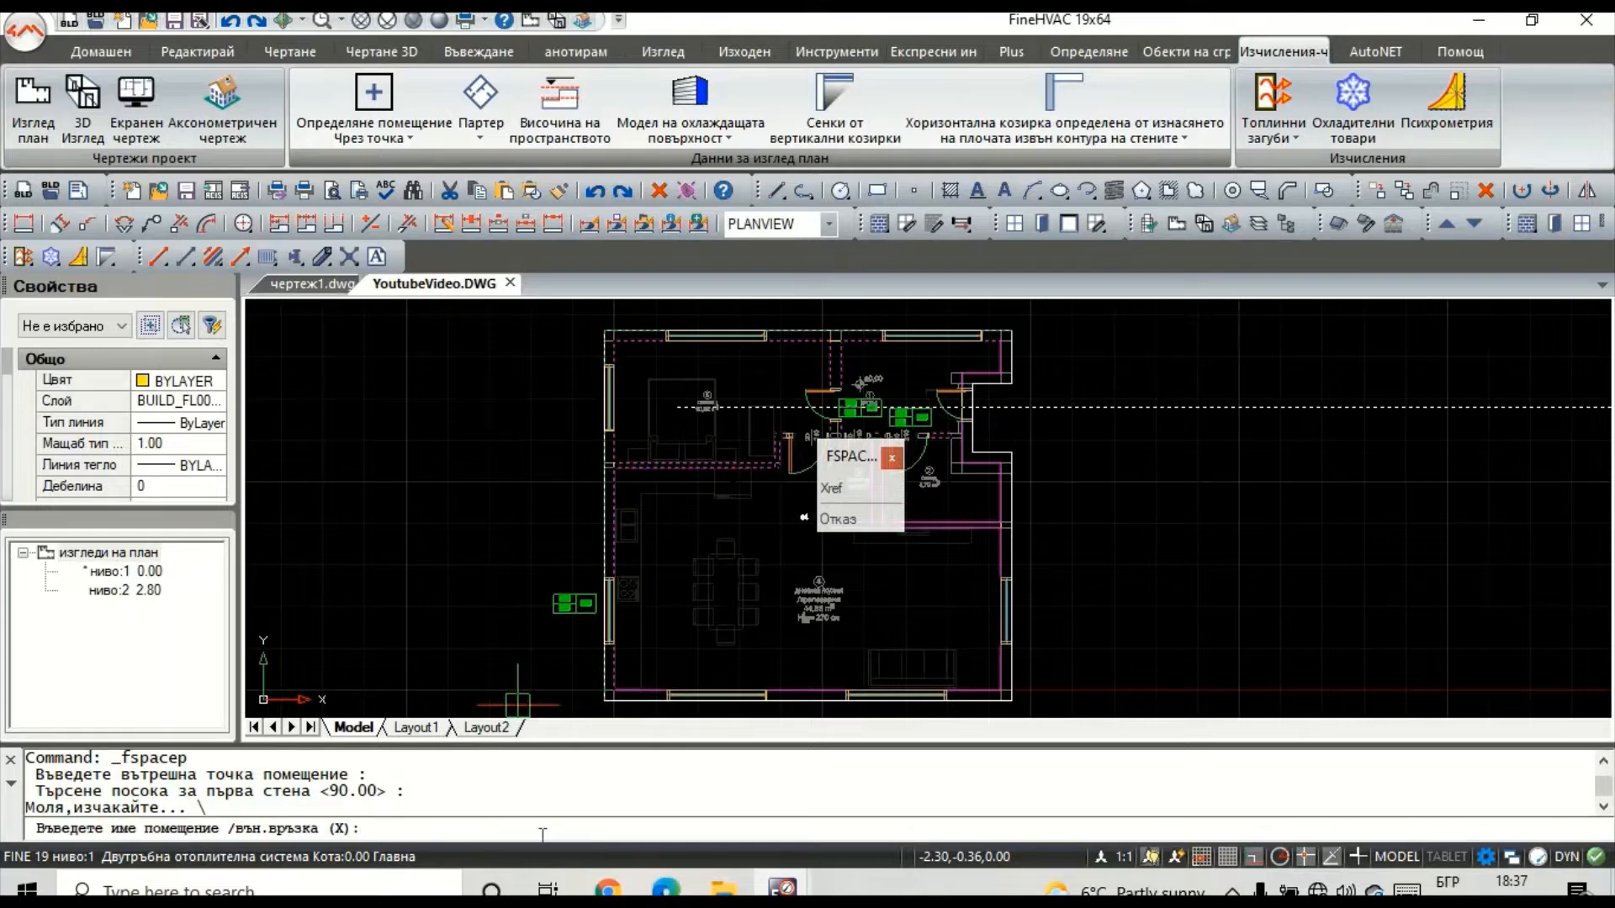
pyautogui.write('Спалня')
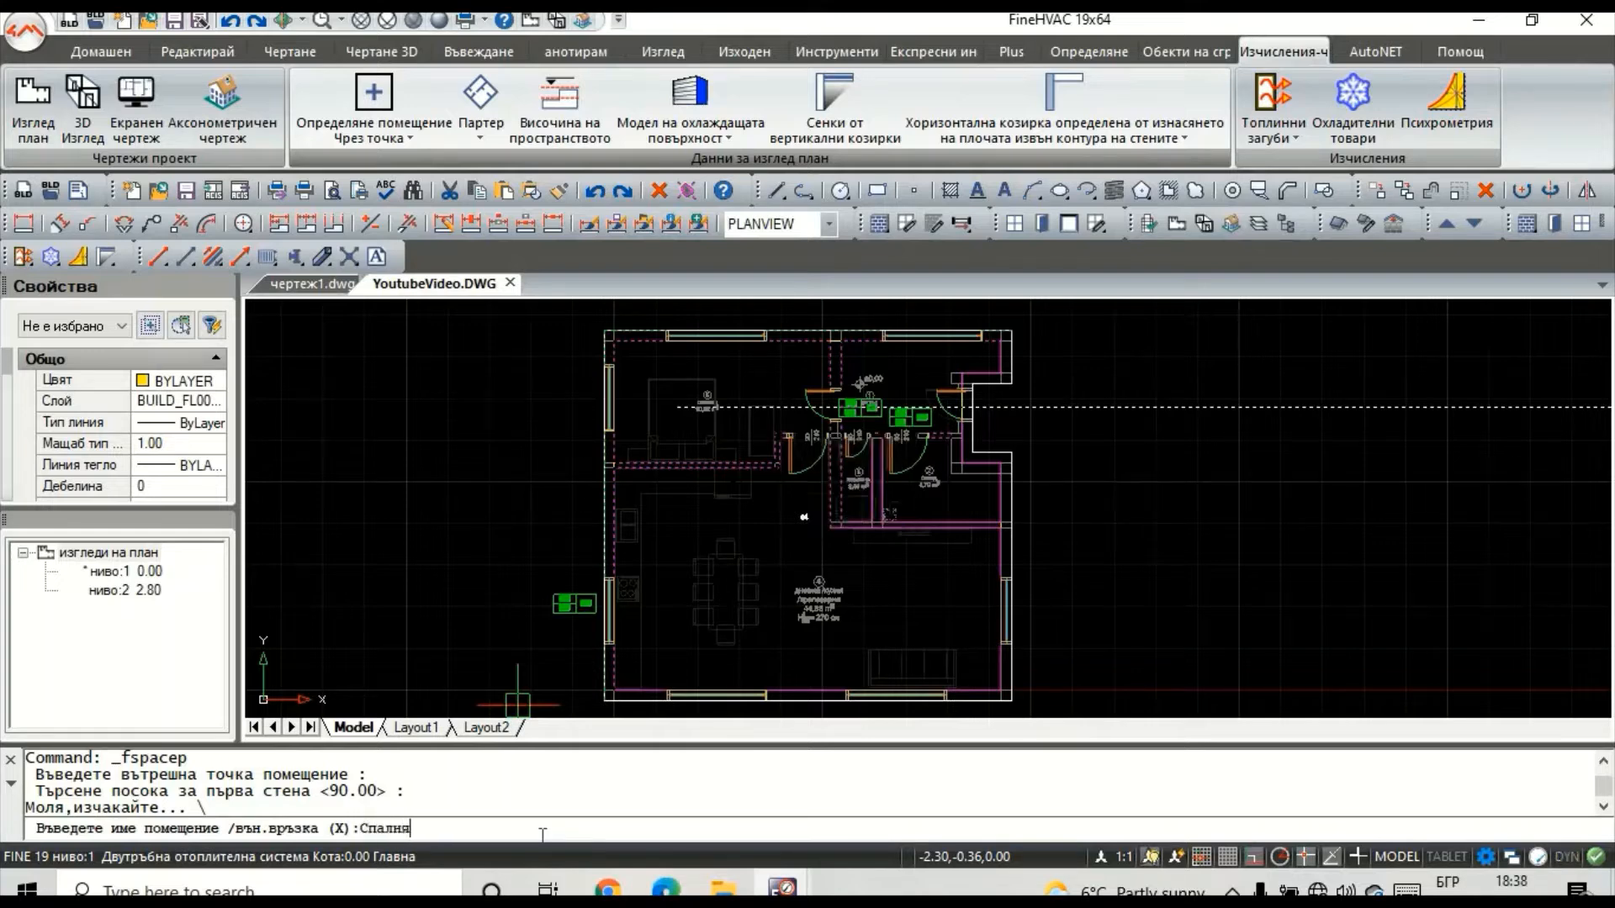
pyautogui.press('Return')
# Step: Define the entrance hall (антре) as a space from an interior point, search eastward for its first wall, and name it Стая1
pyautogui.moveTo(772, 481); pyautogui.dragTo(613, 512, button='middle')
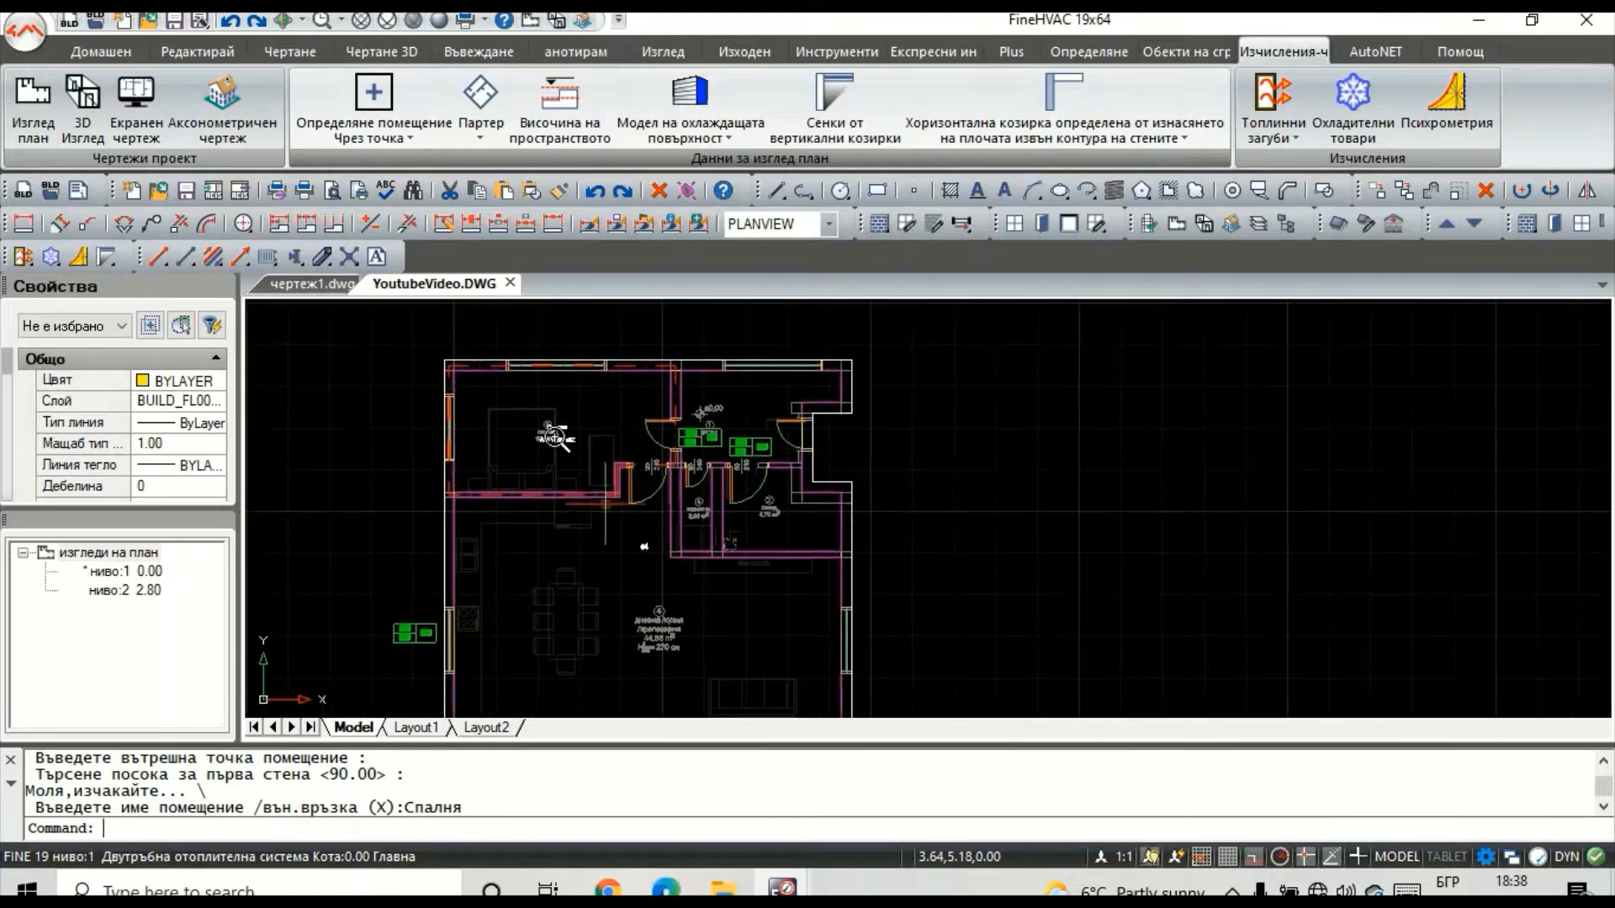
pyautogui.scroll(2, 554, 436)
pyautogui.moveTo(628, 432); pyautogui.dragTo(449, 494, button='middle')
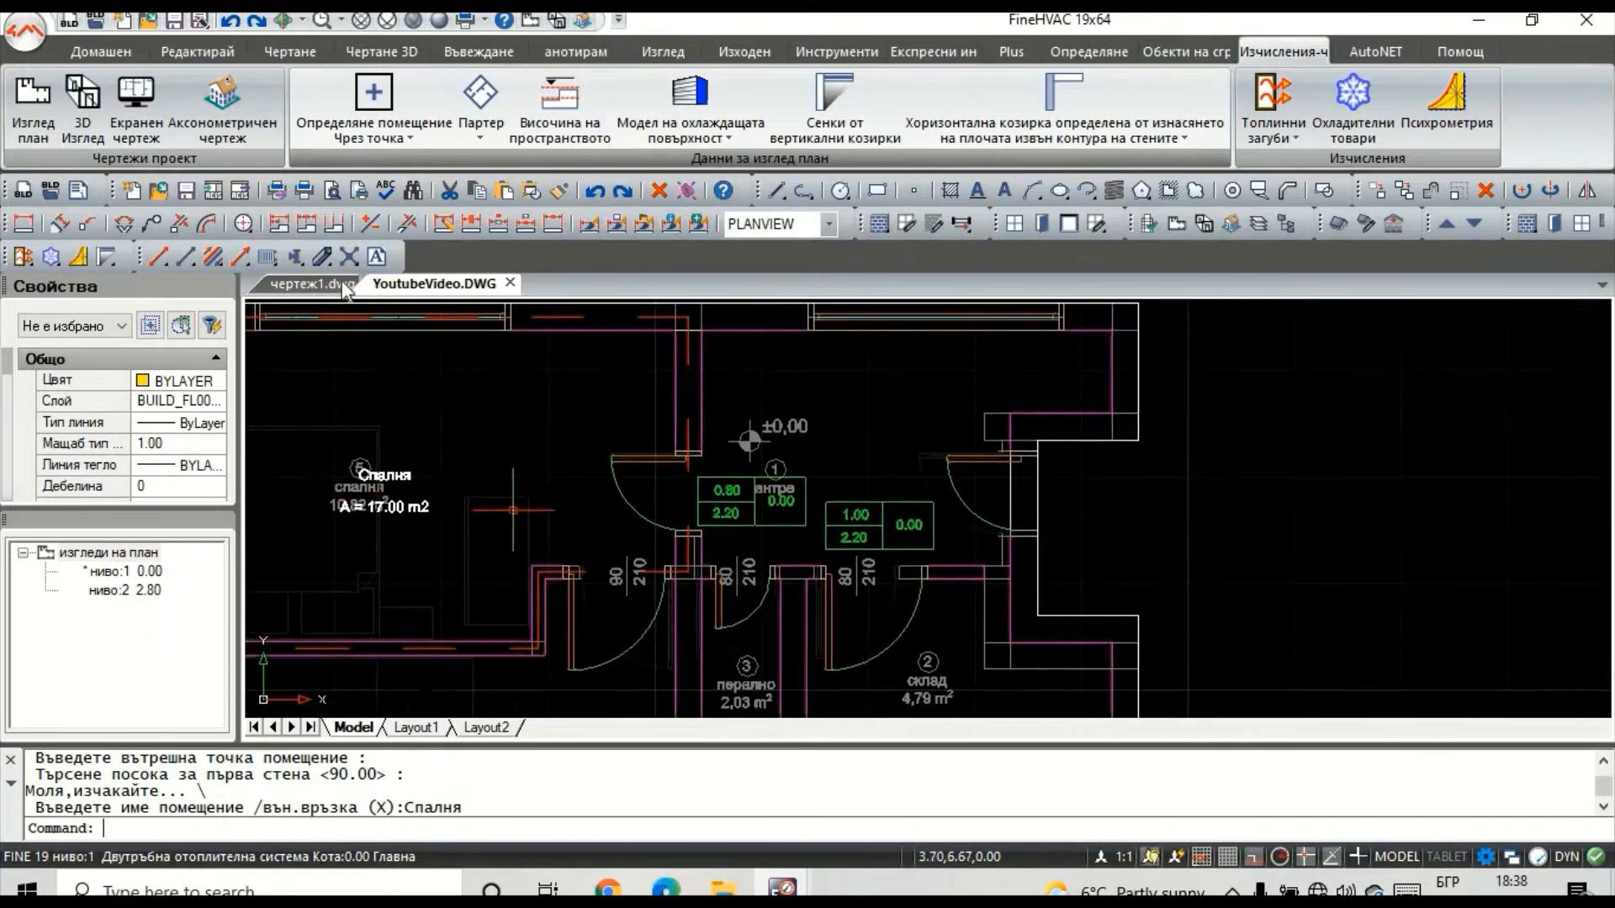
pyautogui.click(374, 105)
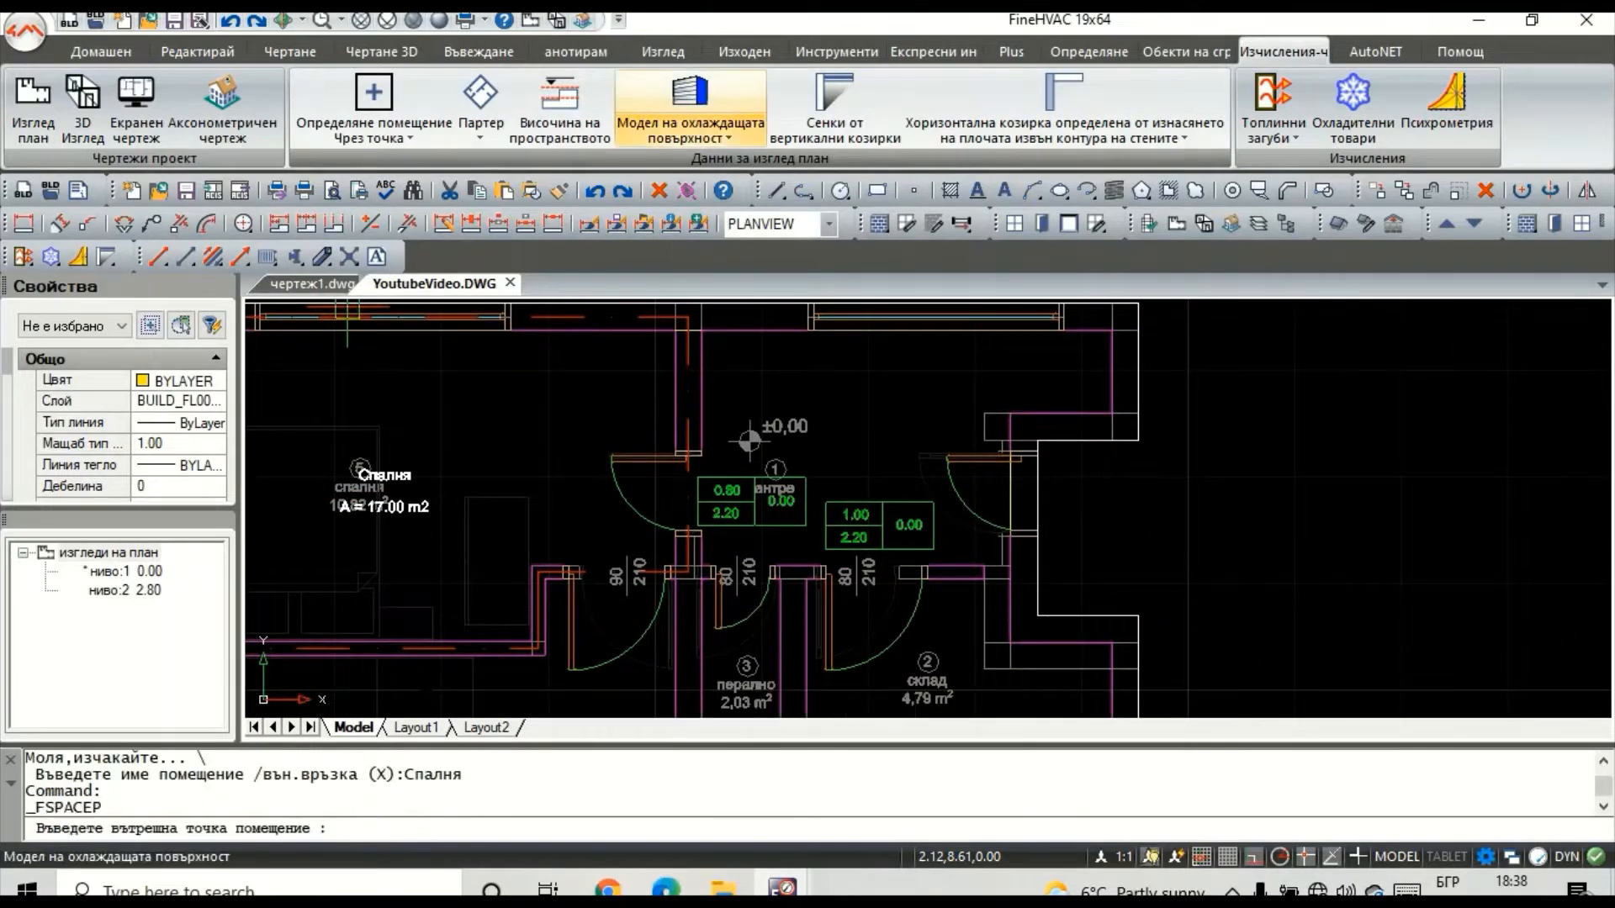
pyautogui.click(843, 418)
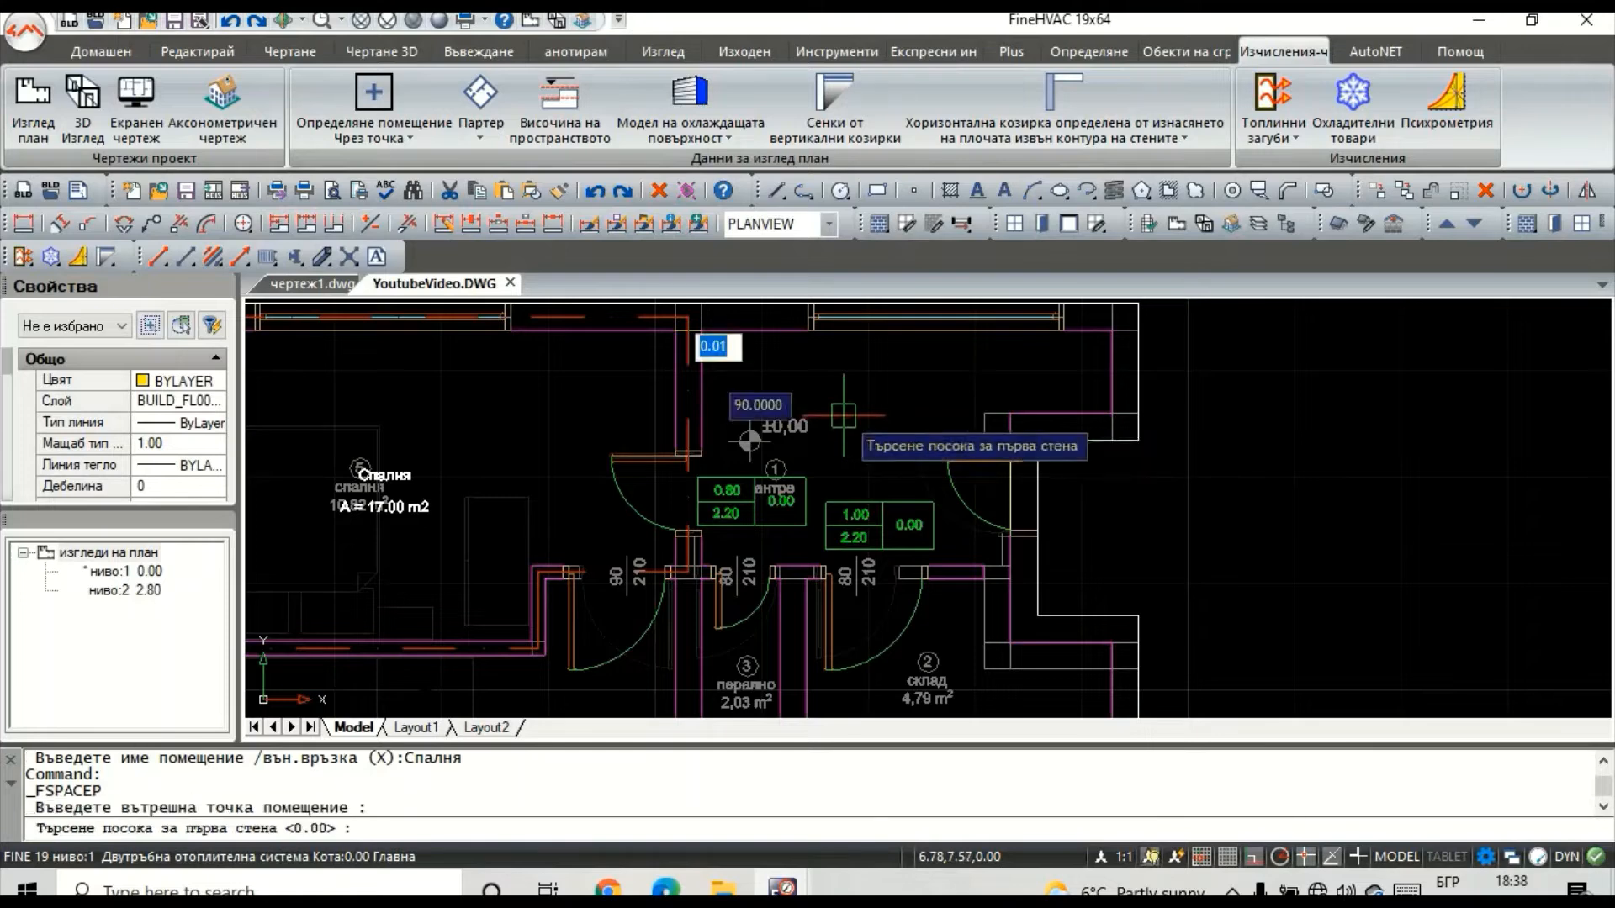
pyautogui.click(925, 415)
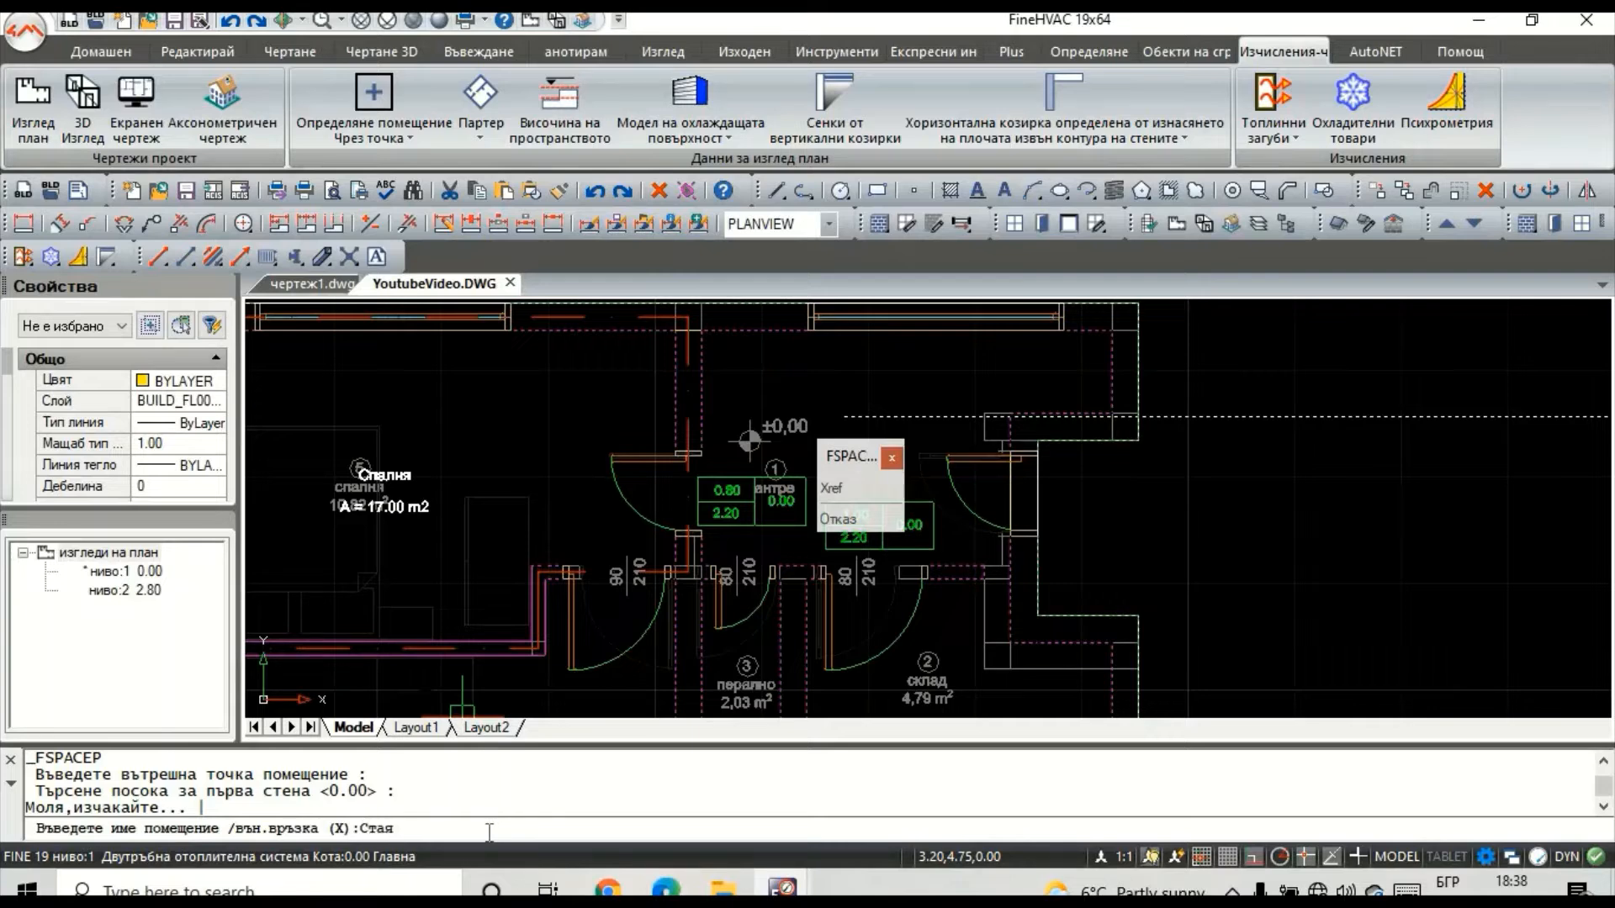
pyautogui.write('Стая1')
pyautogui.press('Return')
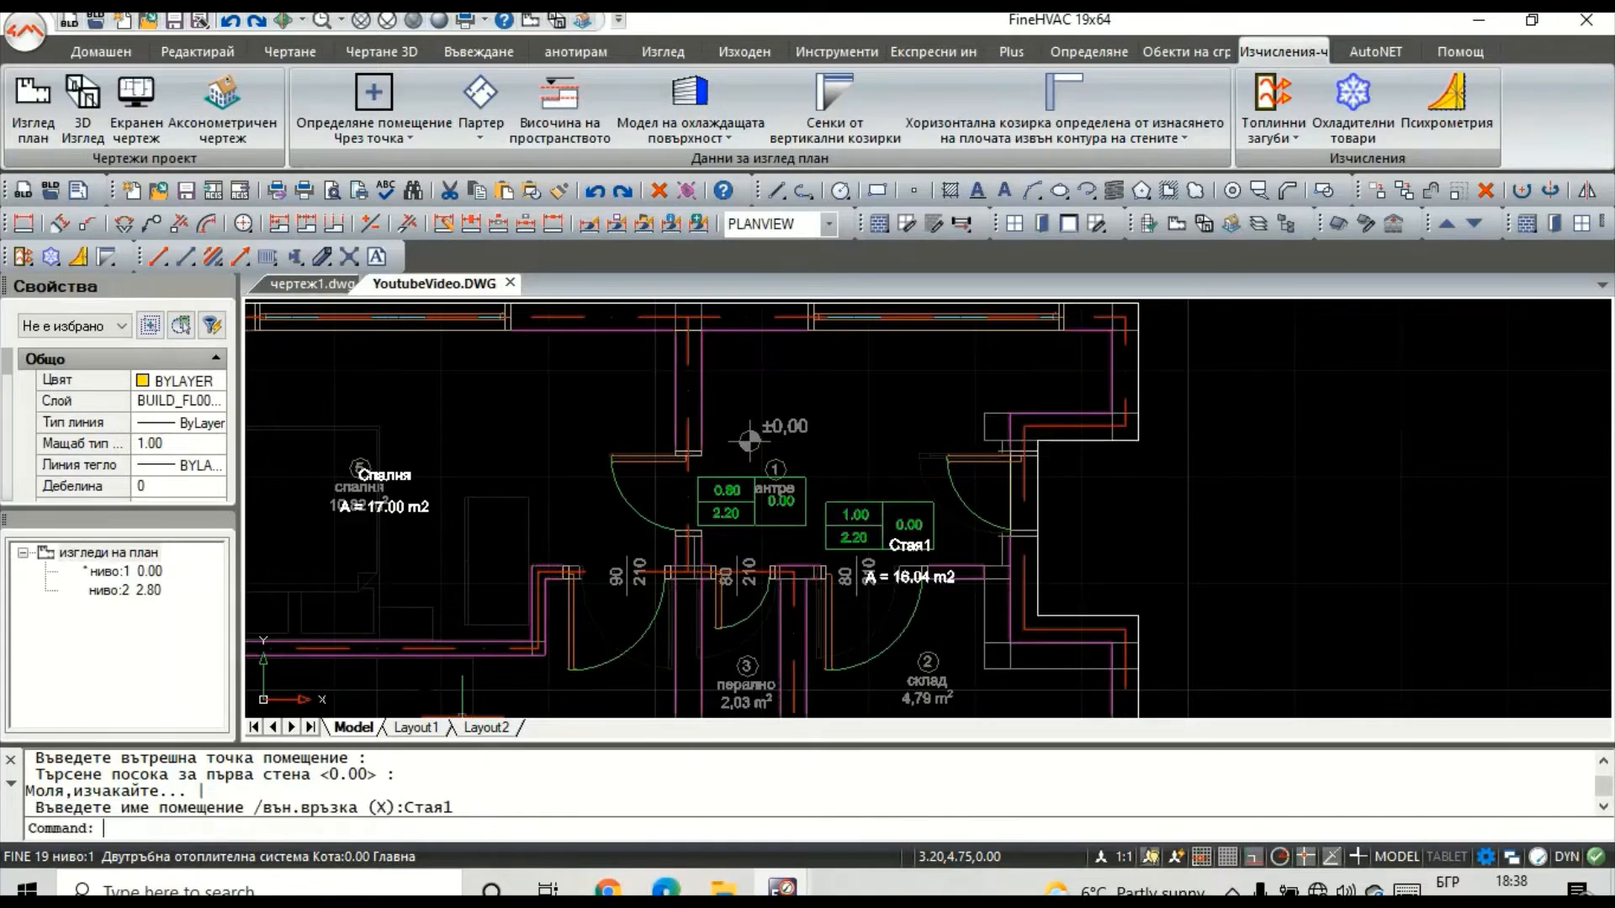
# Step: Delete the Стая1 space from the plan
pyautogui.moveTo(906, 588); pyautogui.dragTo(805, 475, button='middle')
pyautogui.scroll(-5, 805, 475)
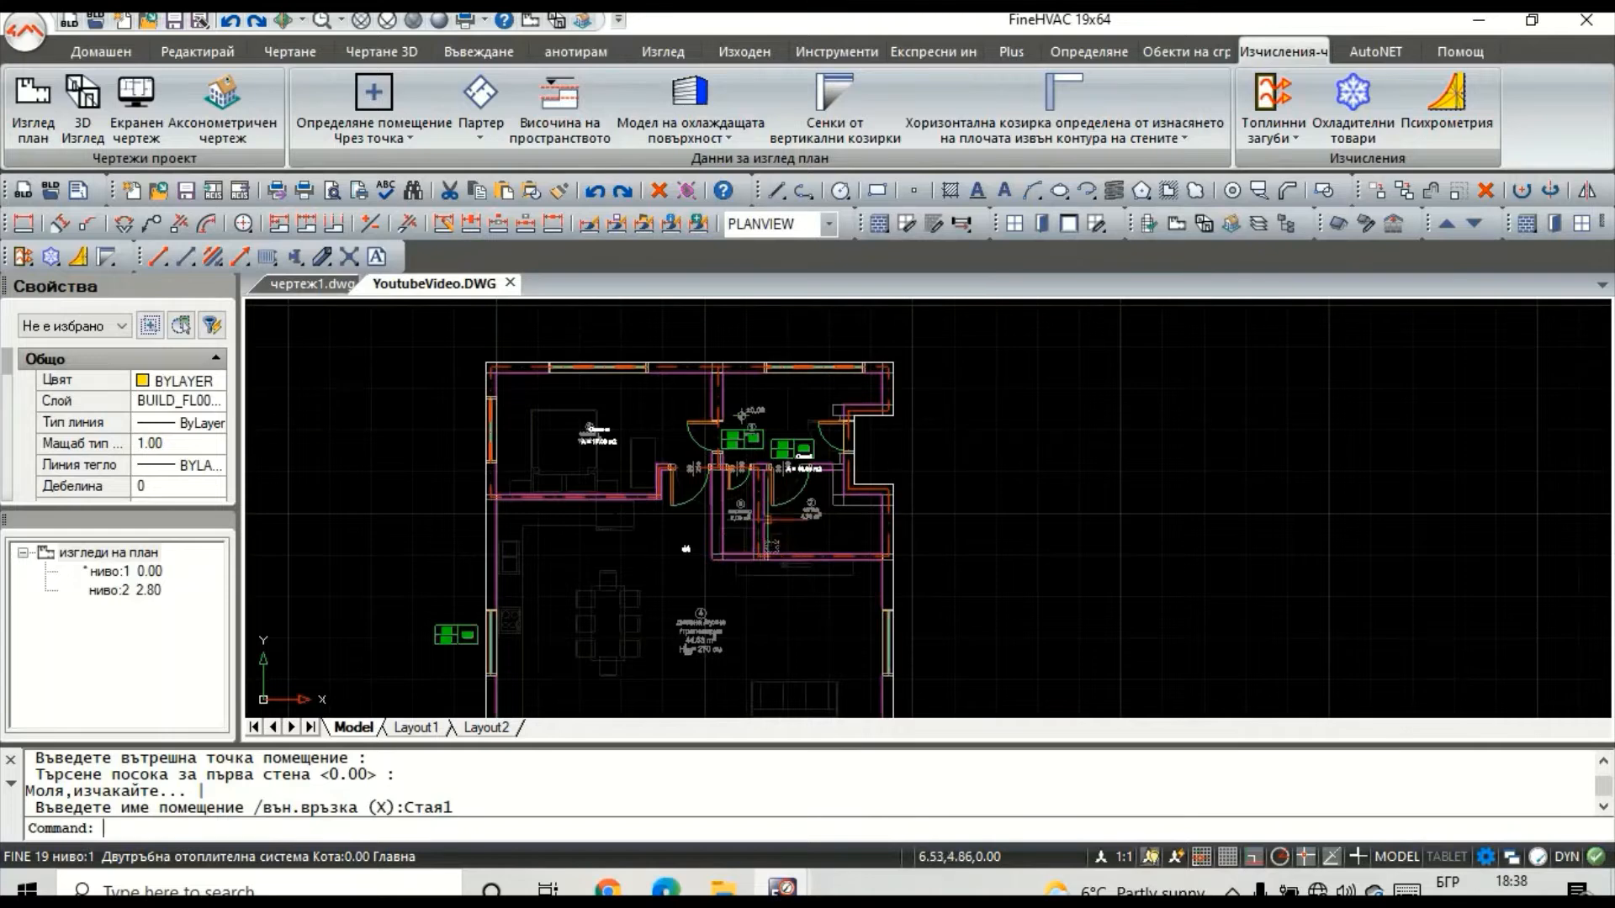
pyautogui.scroll(6, 809, 468)
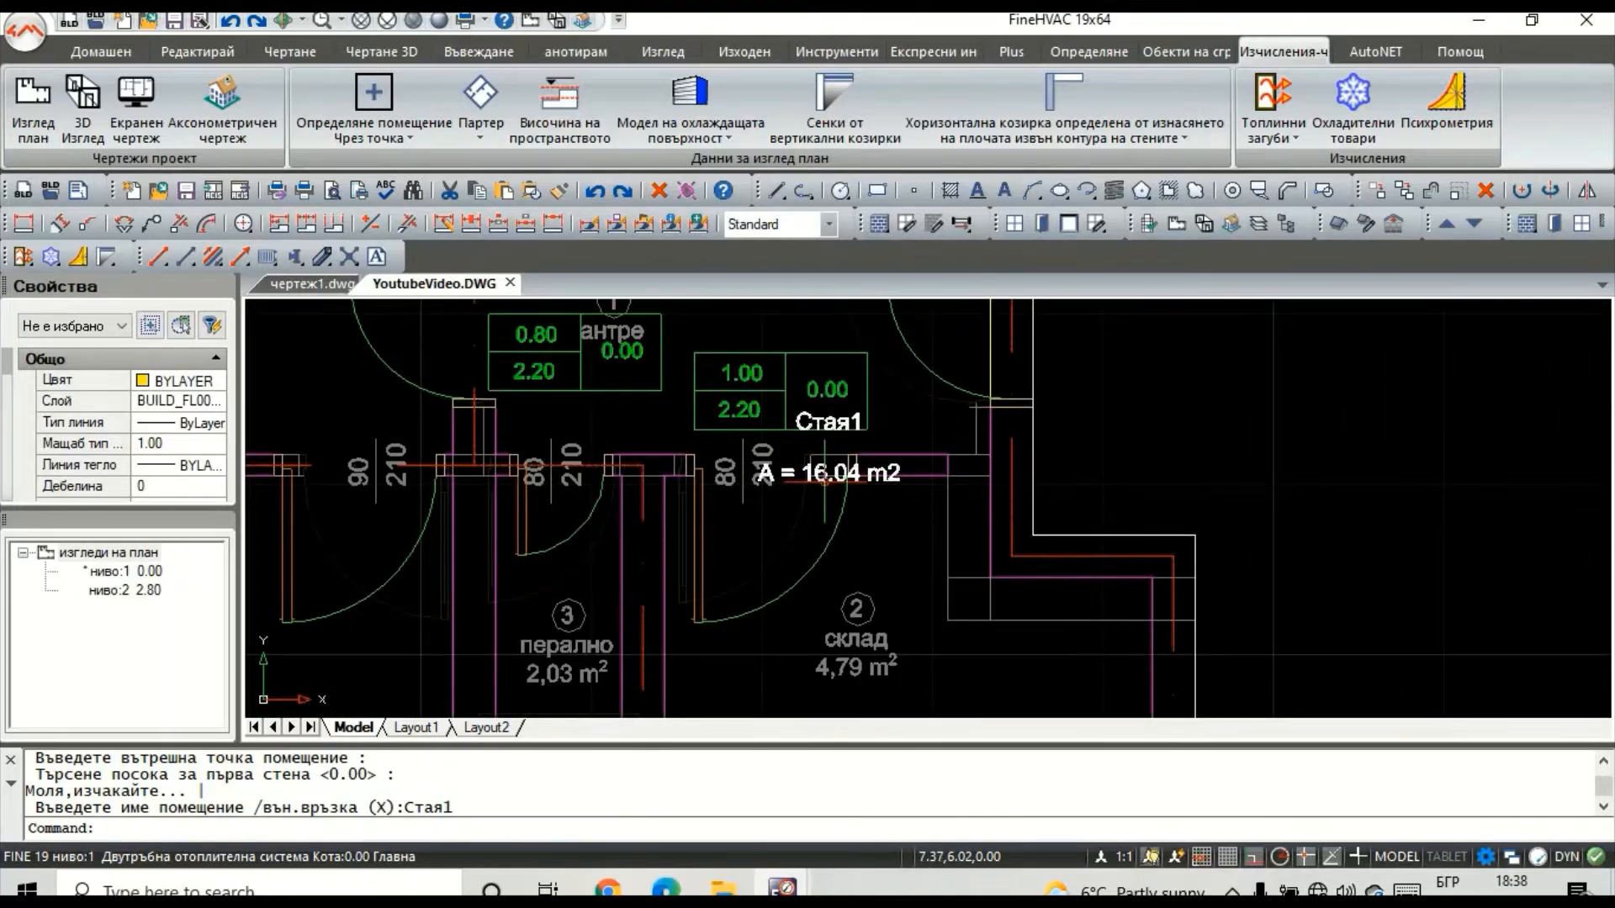
pyautogui.click(766, 473)
pyautogui.scroll(-3, 845, 495)
pyautogui.moveTo(845, 494); pyautogui.dragTo(827, 535, button='middle')
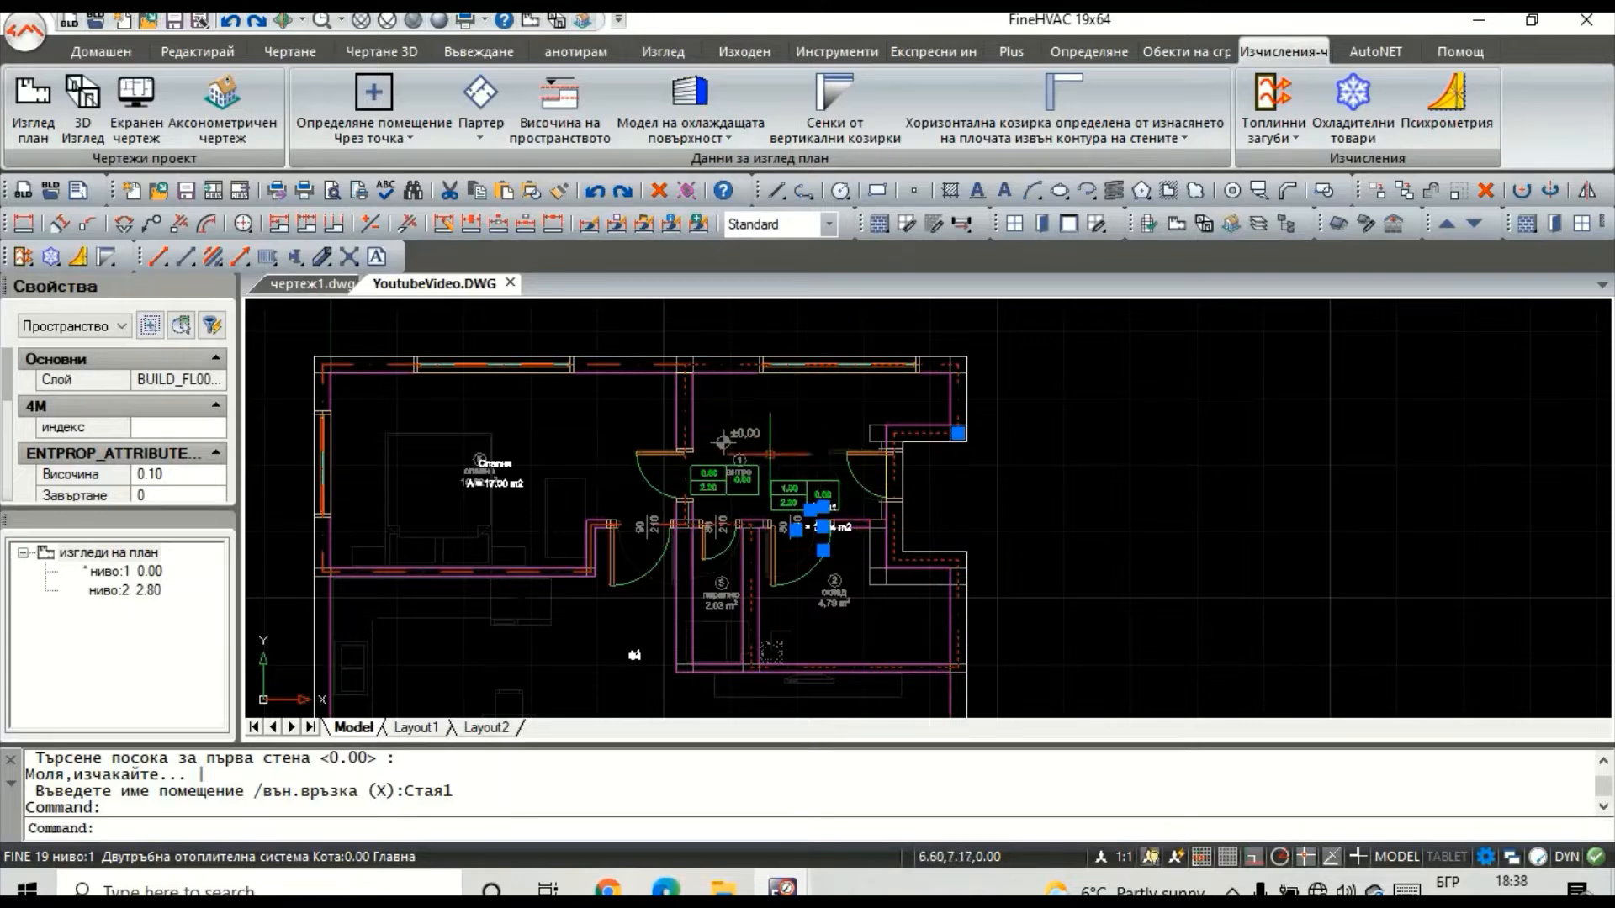
pyautogui.press('Delete')
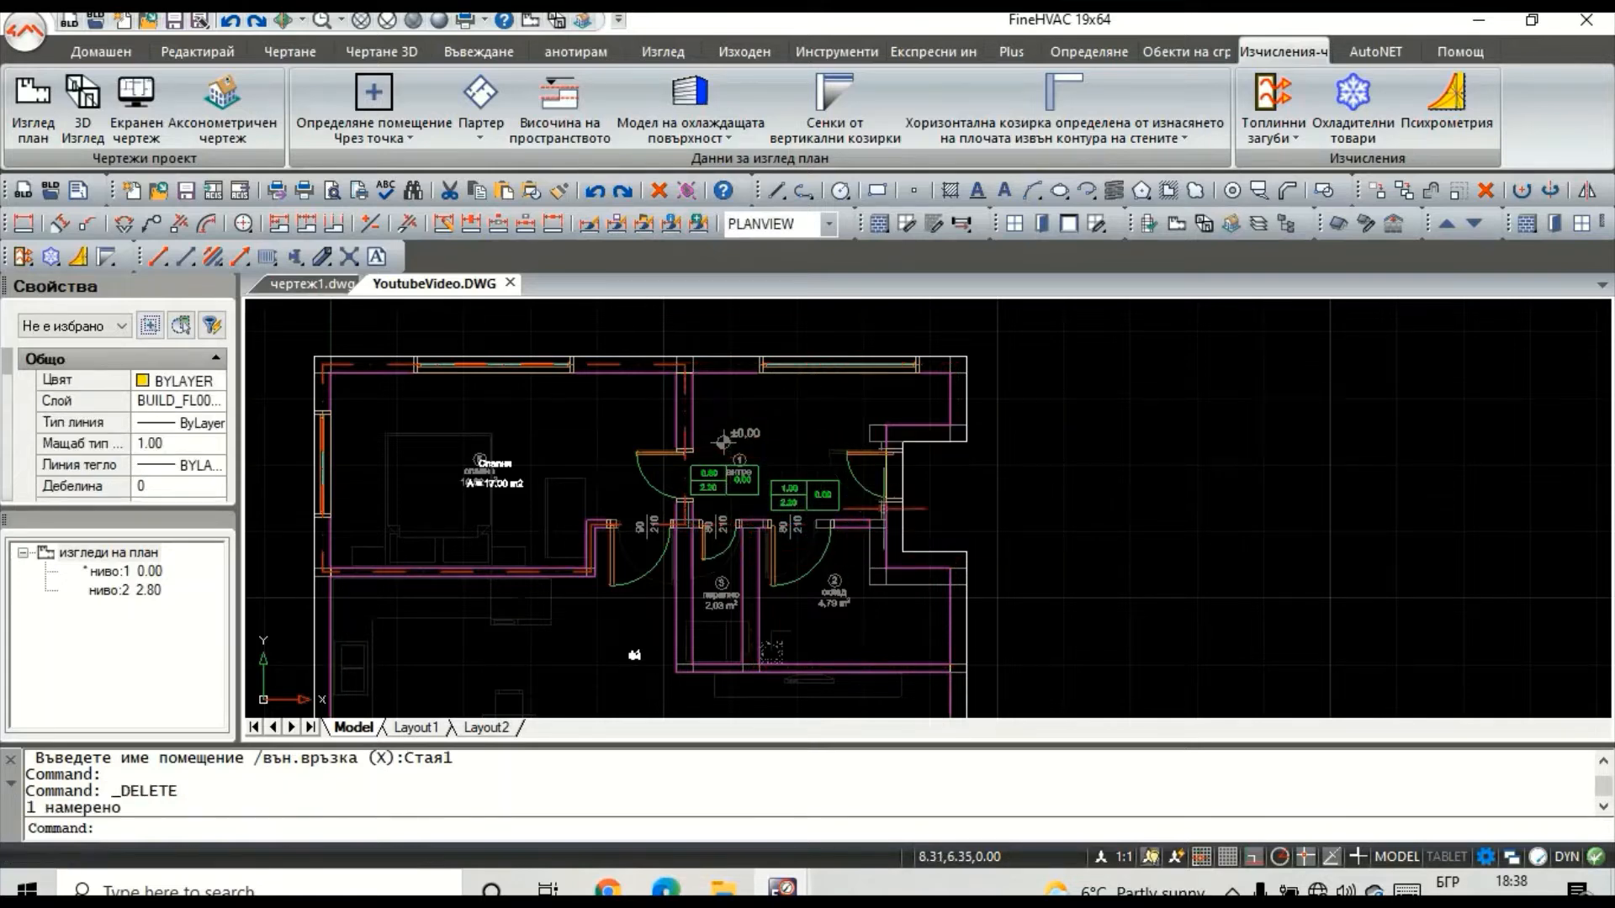
# Step: Stretch the free end of the partition wall between entrance hall and storage room to the inner face of the outer wall
pyautogui.scroll(4, 883, 511)
pyautogui.moveTo(912, 569)
pyautogui.mouseDown(button='middle')
pyautogui.moveTo(936, 599)
pyautogui.moveTo(966, 599)
pyautogui.moveTo(1047, 525)
pyautogui.moveTo(1114, 527)
pyautogui.mouseUp(button='middle')
pyautogui.moveTo(847, 437); pyautogui.dragTo(809, 646, button='middle')
pyautogui.moveTo(881, 468)
pyautogui.mouseDown(button='middle')
pyautogui.moveTo(804, 523)
pyautogui.moveTo(811, 437)
pyautogui.moveTo(775, 360)
pyautogui.mouseUp(button='middle')
pyautogui.scroll(-1, 826, 484)
pyautogui.scroll(2, 904, 527)
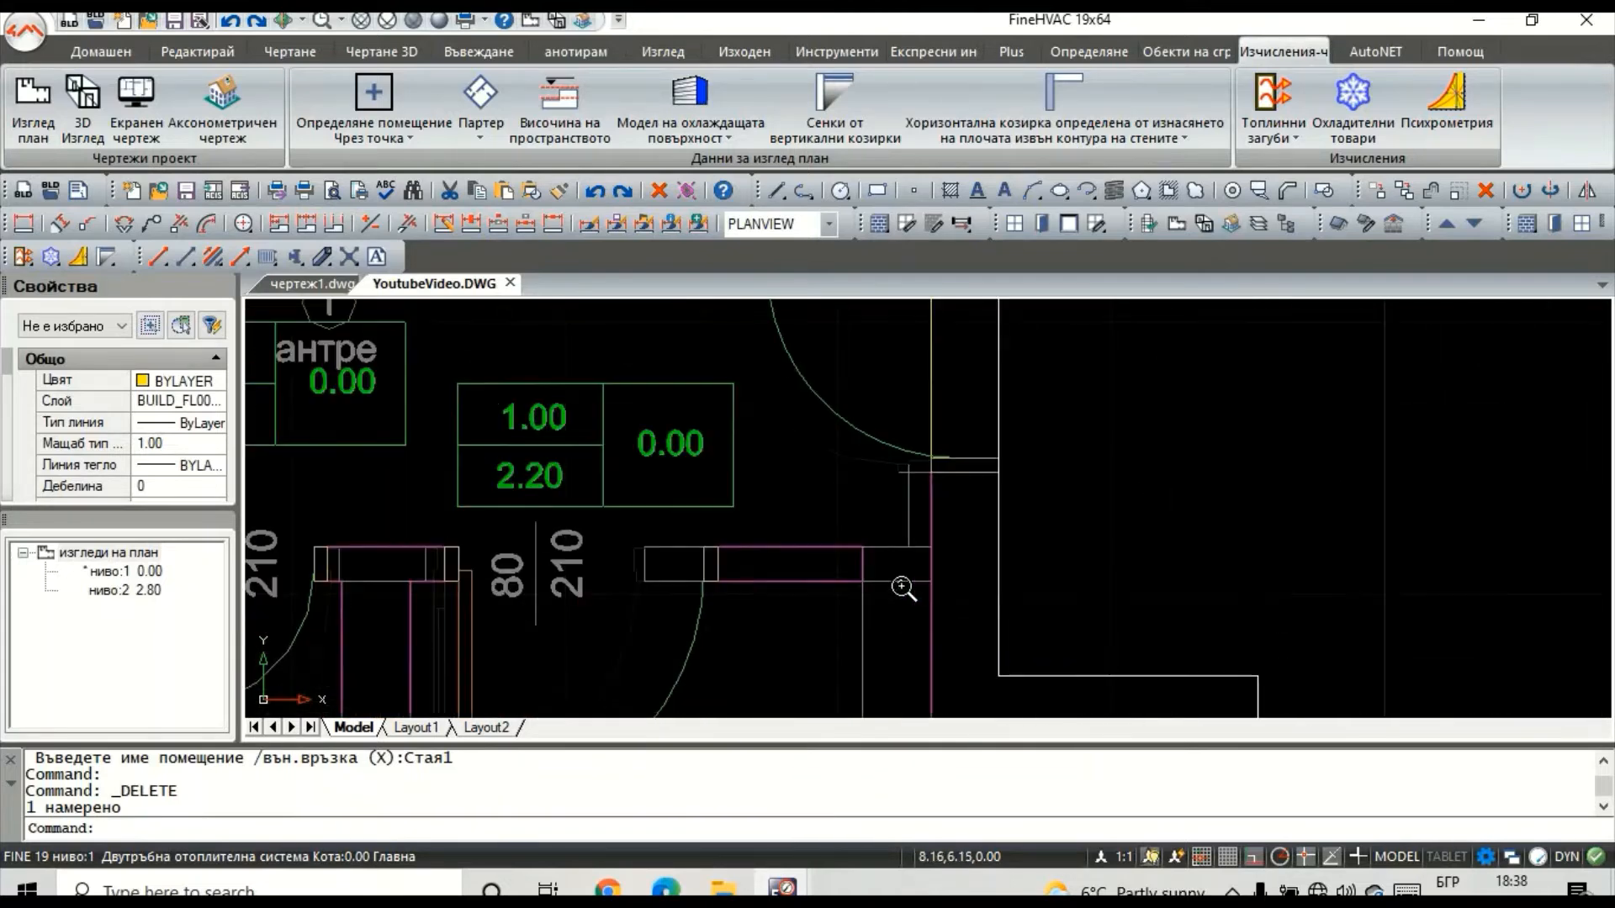
pyautogui.click(862, 563)
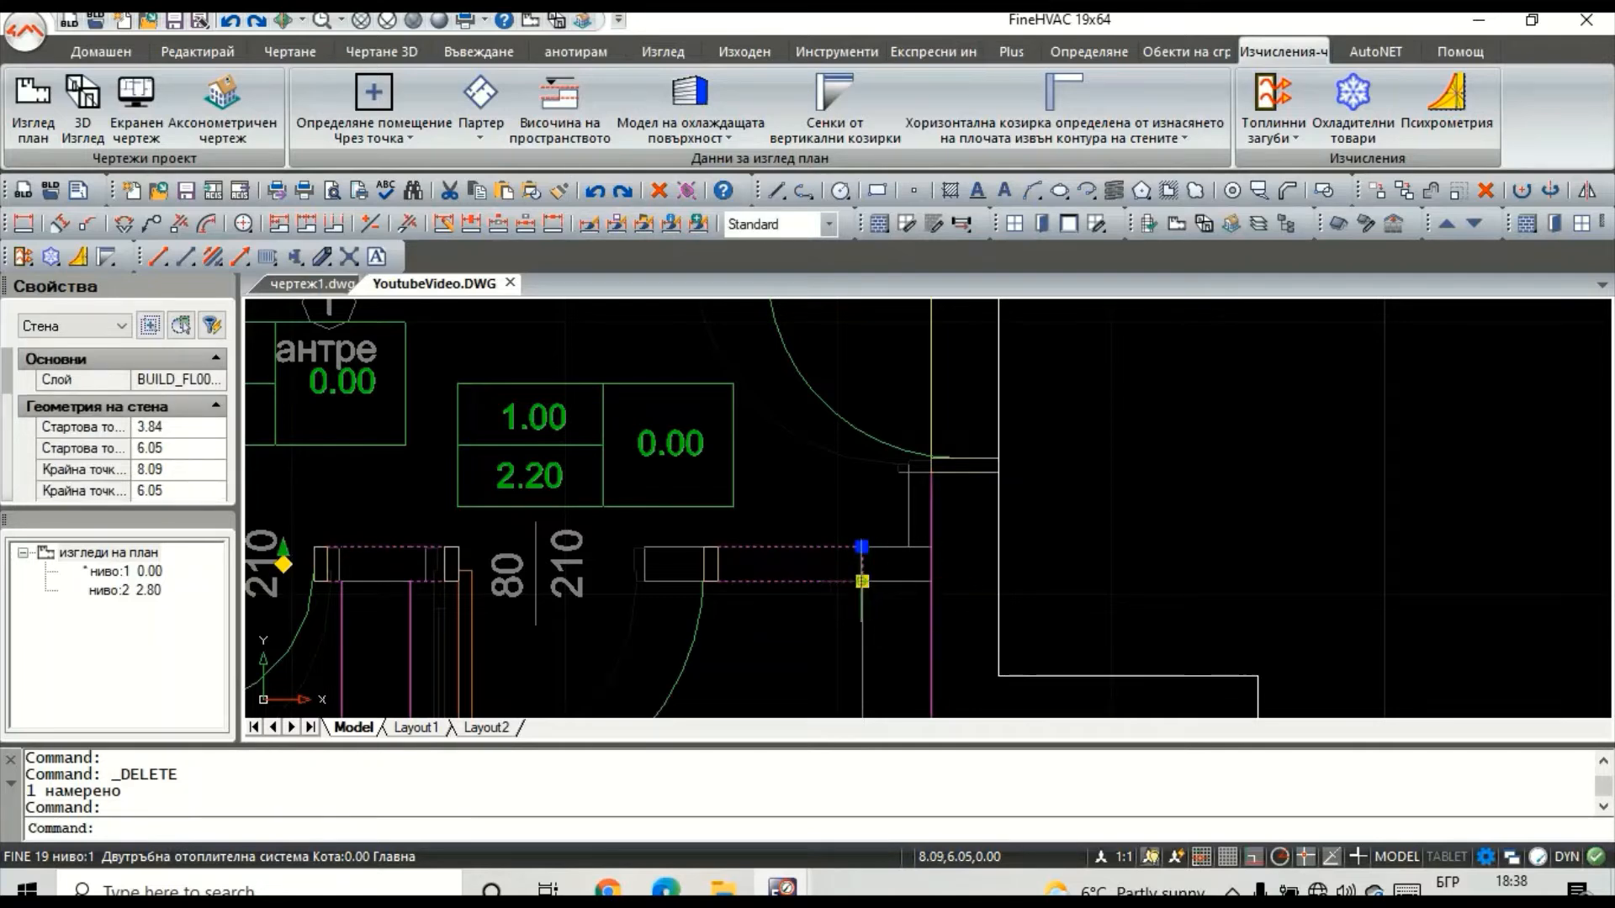
pyautogui.click(859, 581)
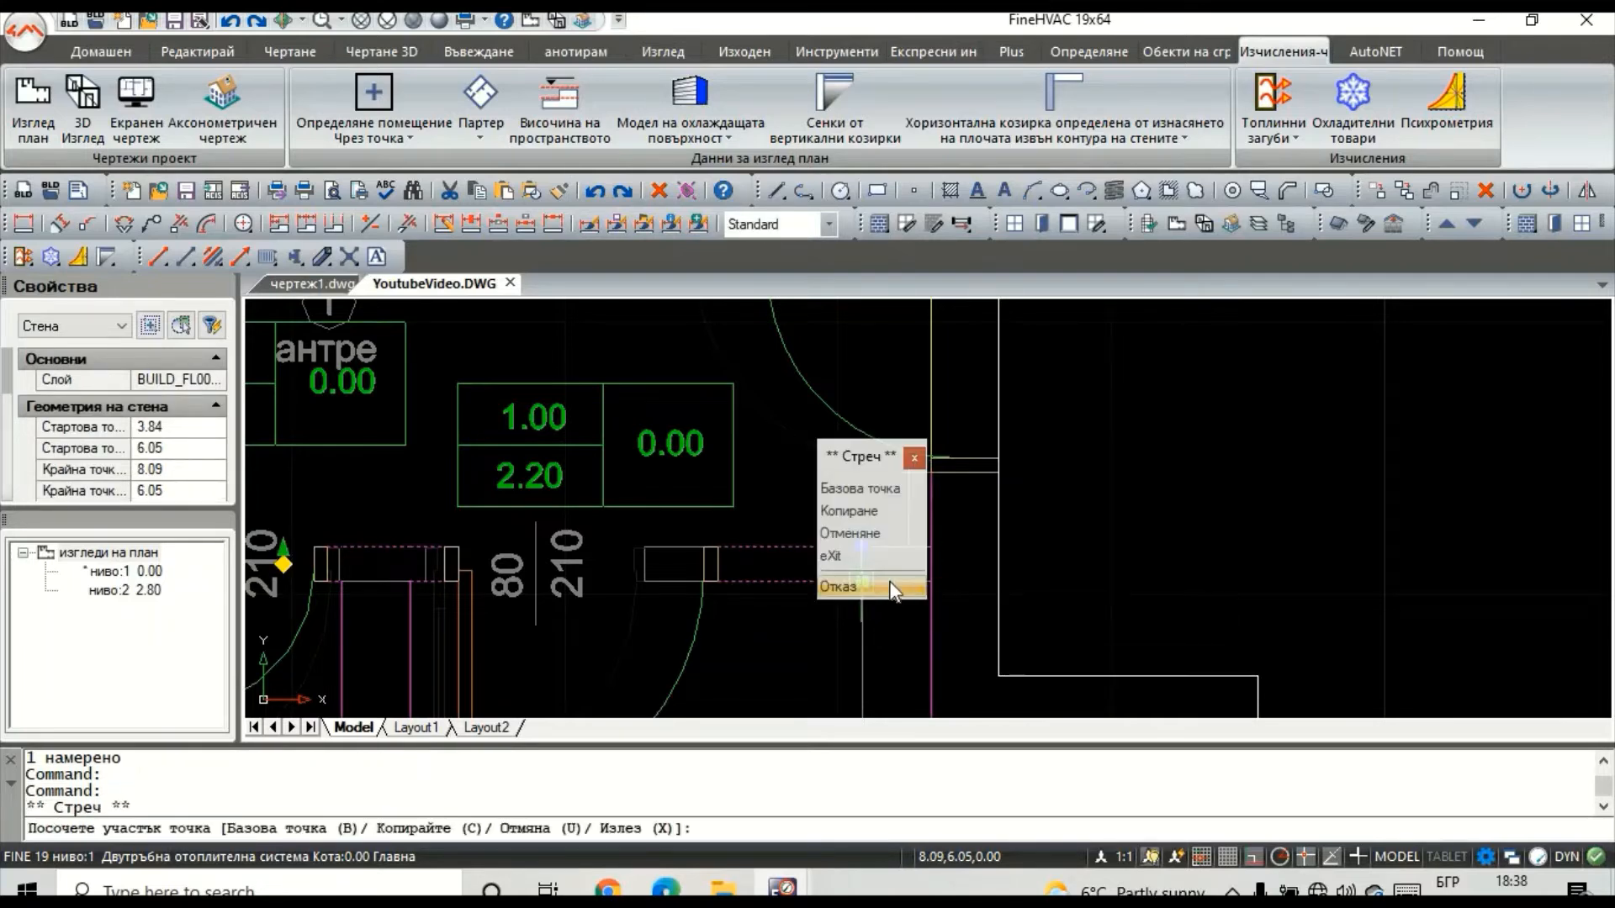
pyautogui.moveTo(942, 587); pyautogui.dragTo(1067, 569, button='middle')
pyautogui.click(1066, 569)
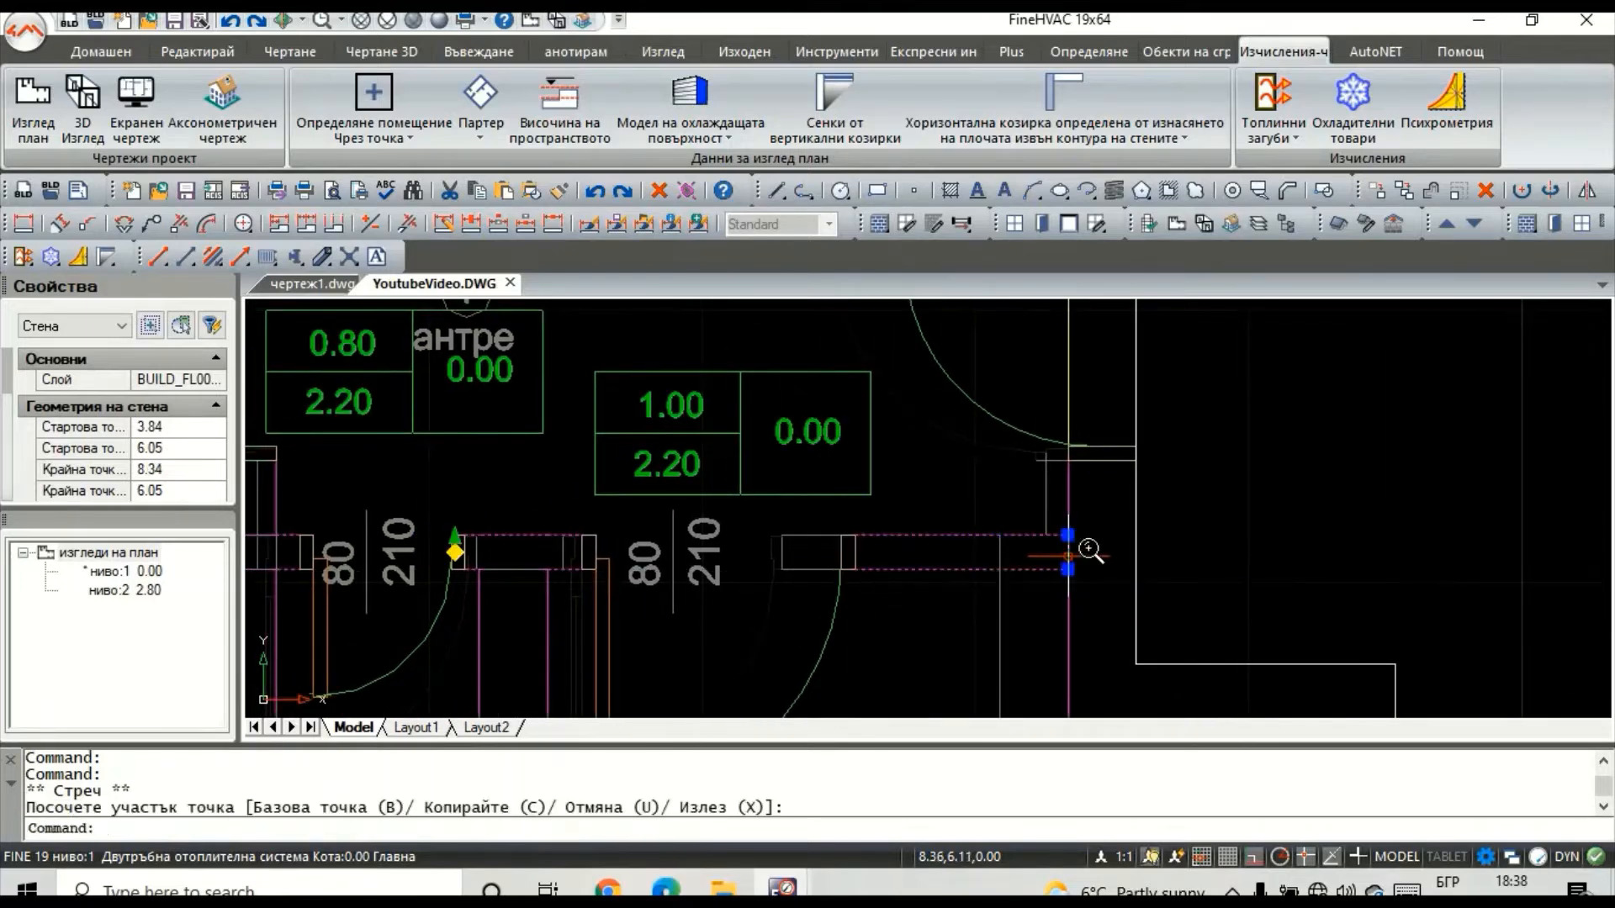
# Step: Stretch the same partition wall's end farther into the outer wall, to an end X coordinate of 8.42
pyautogui.scroll(-6, 1077, 548)
pyautogui.scroll(7, 1080, 531)
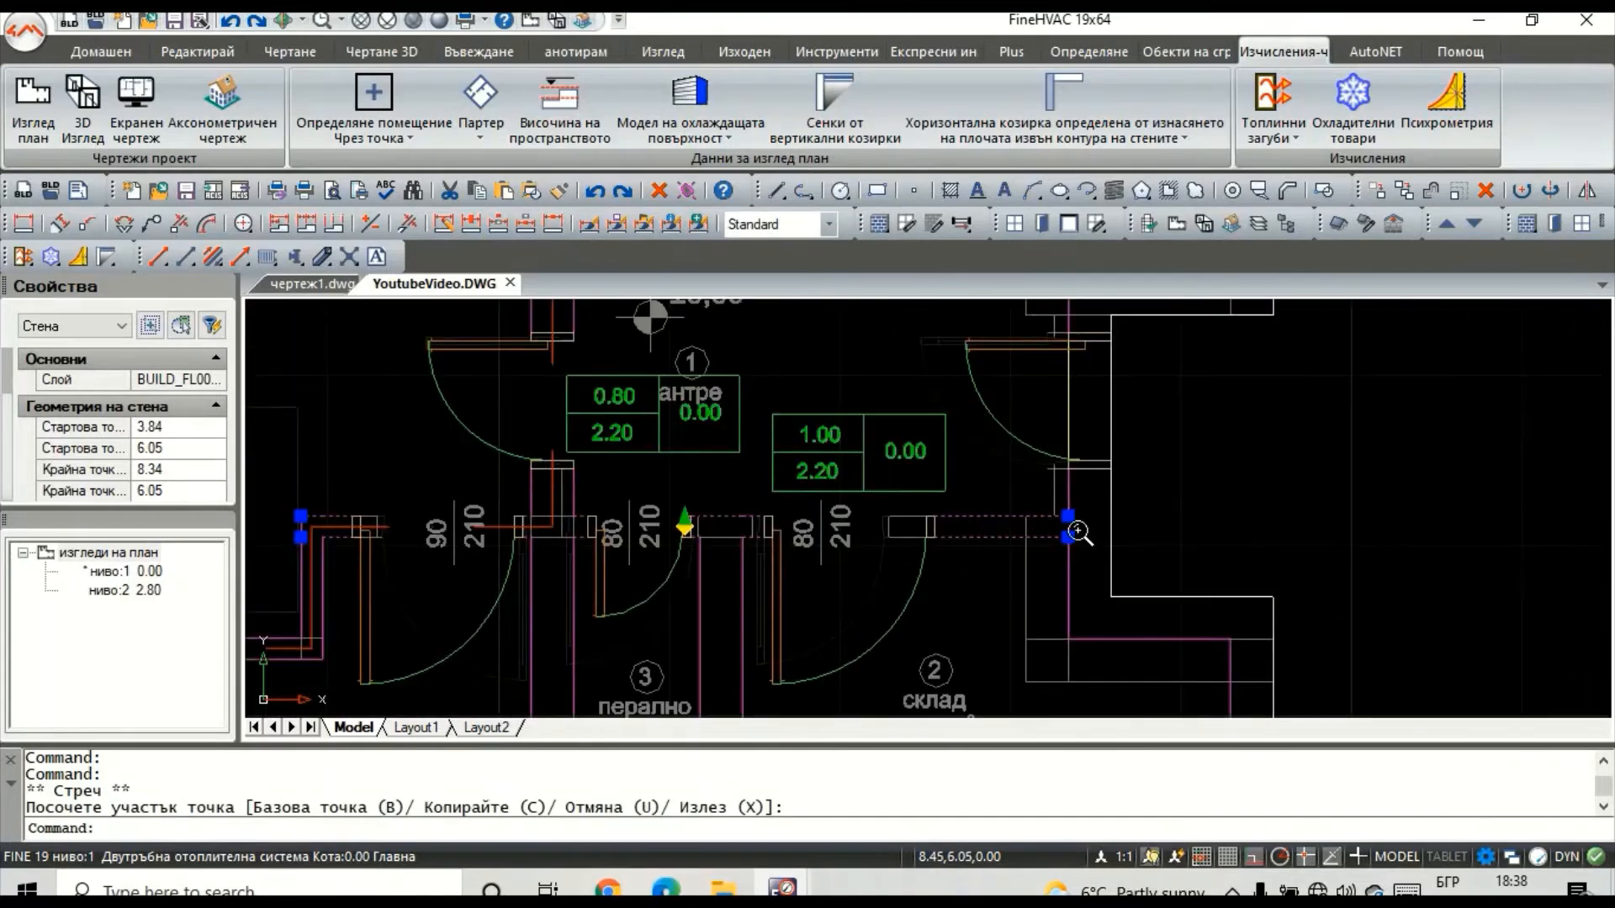
pyautogui.scroll(4, 1080, 532)
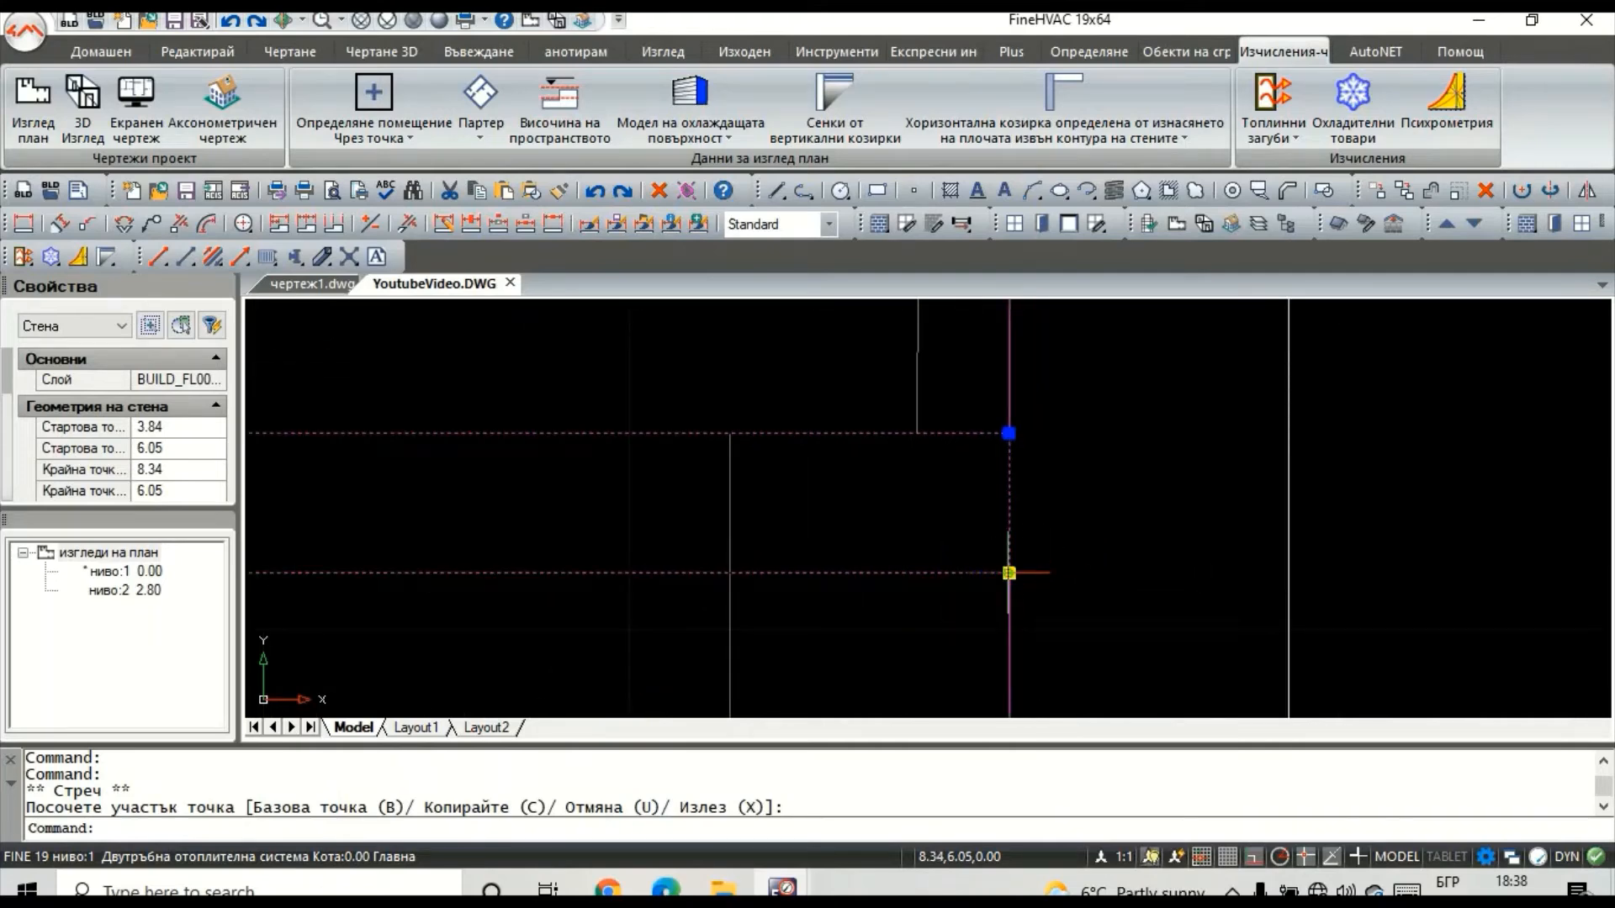
pyautogui.click(1009, 573)
pyautogui.click(1093, 573)
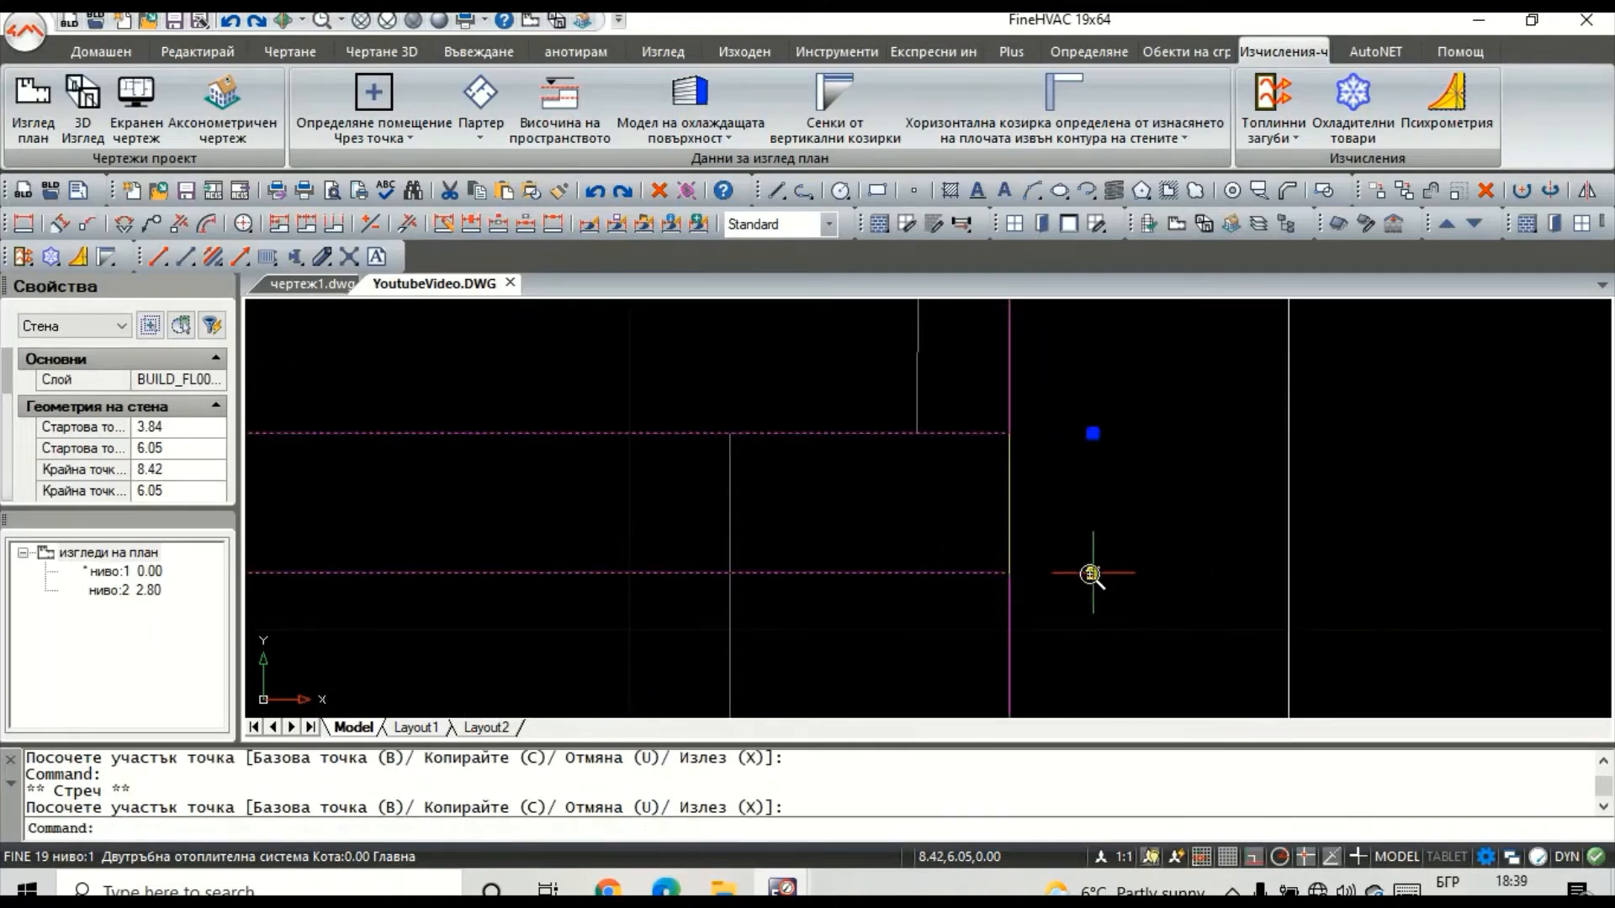
# Step: Define the closed-off entrance hall as a space from an interior point, with an eastward first-wall search and the name Стая1
pyautogui.scroll(-5, 1093, 573)
pyautogui.moveTo(982, 486); pyautogui.dragTo(1097, 654, button='middle')
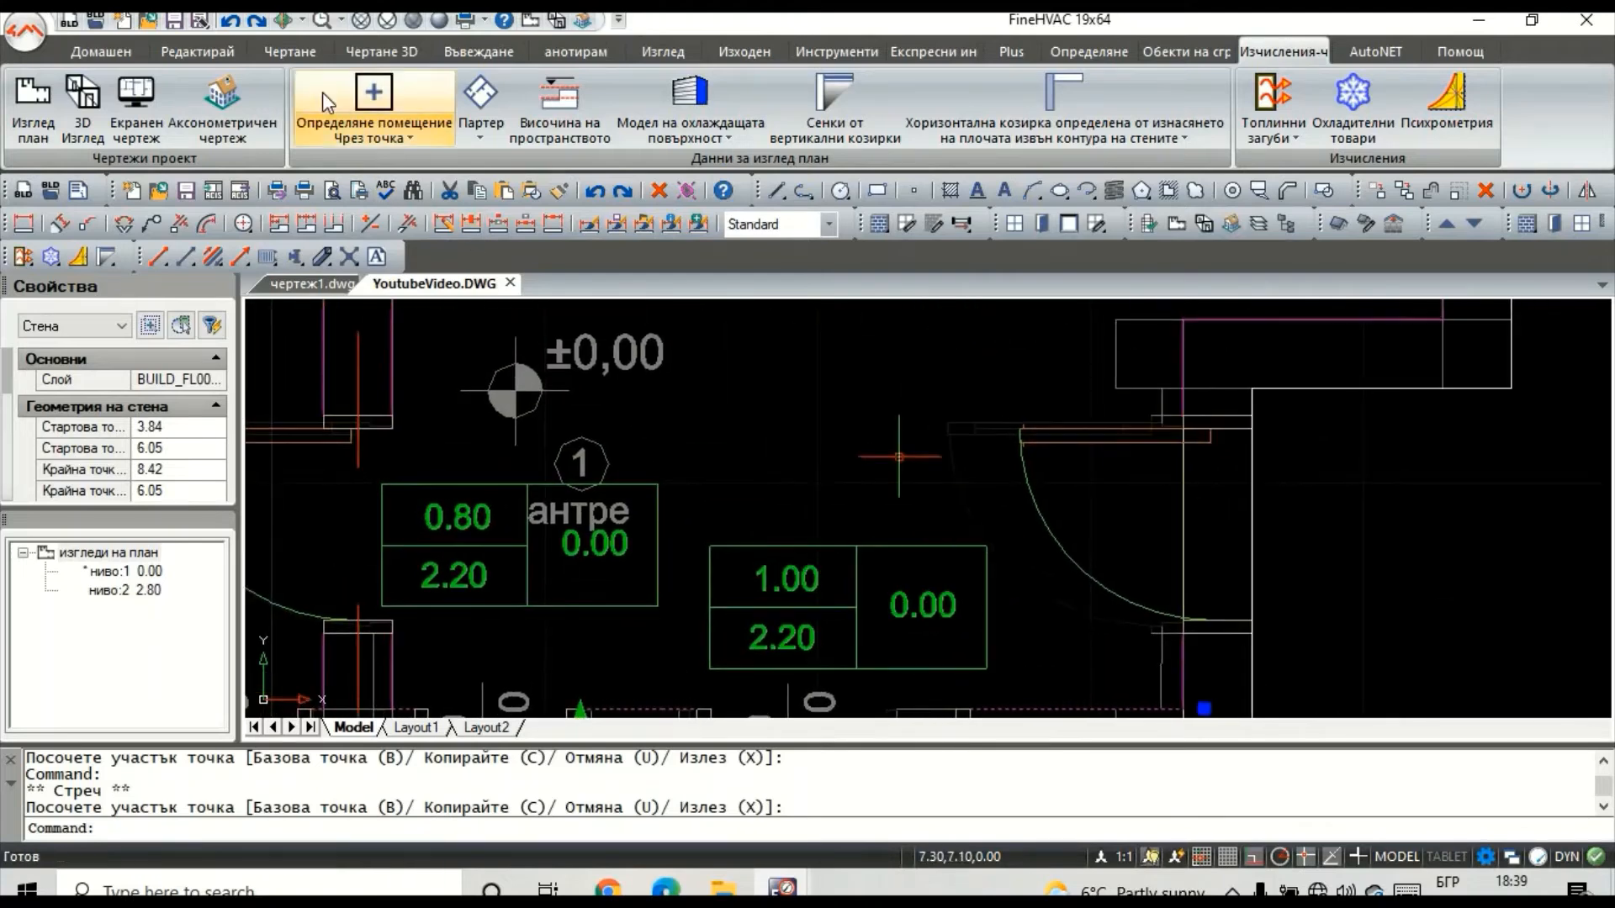
pyautogui.scroll(-2, 921, 474)
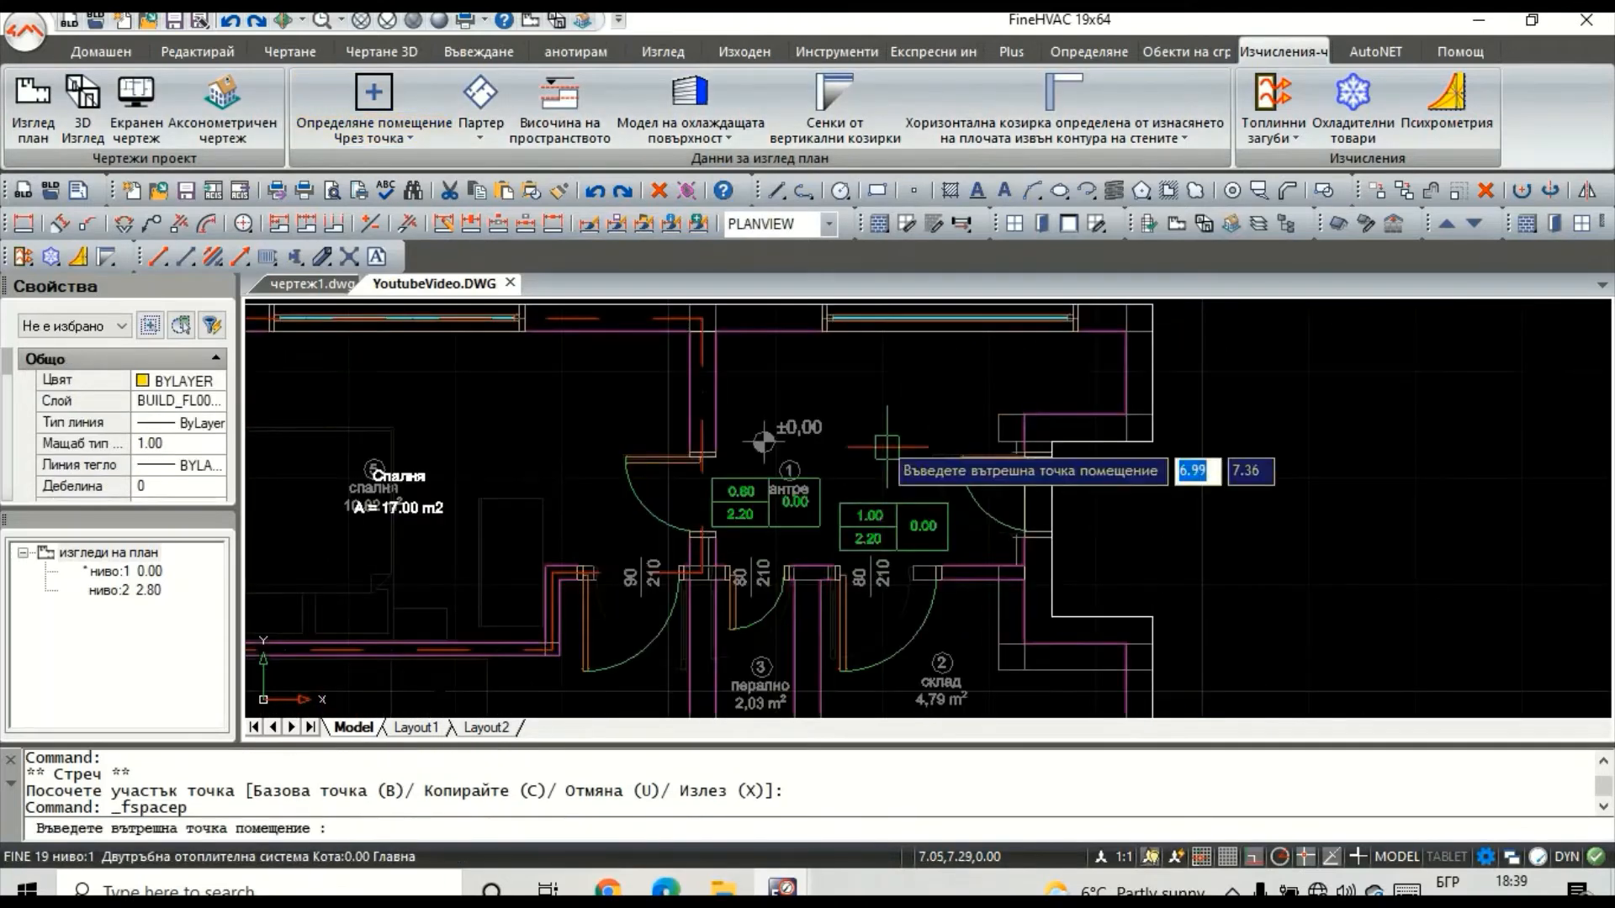
pyautogui.click(868, 430)
pyautogui.click(942, 402)
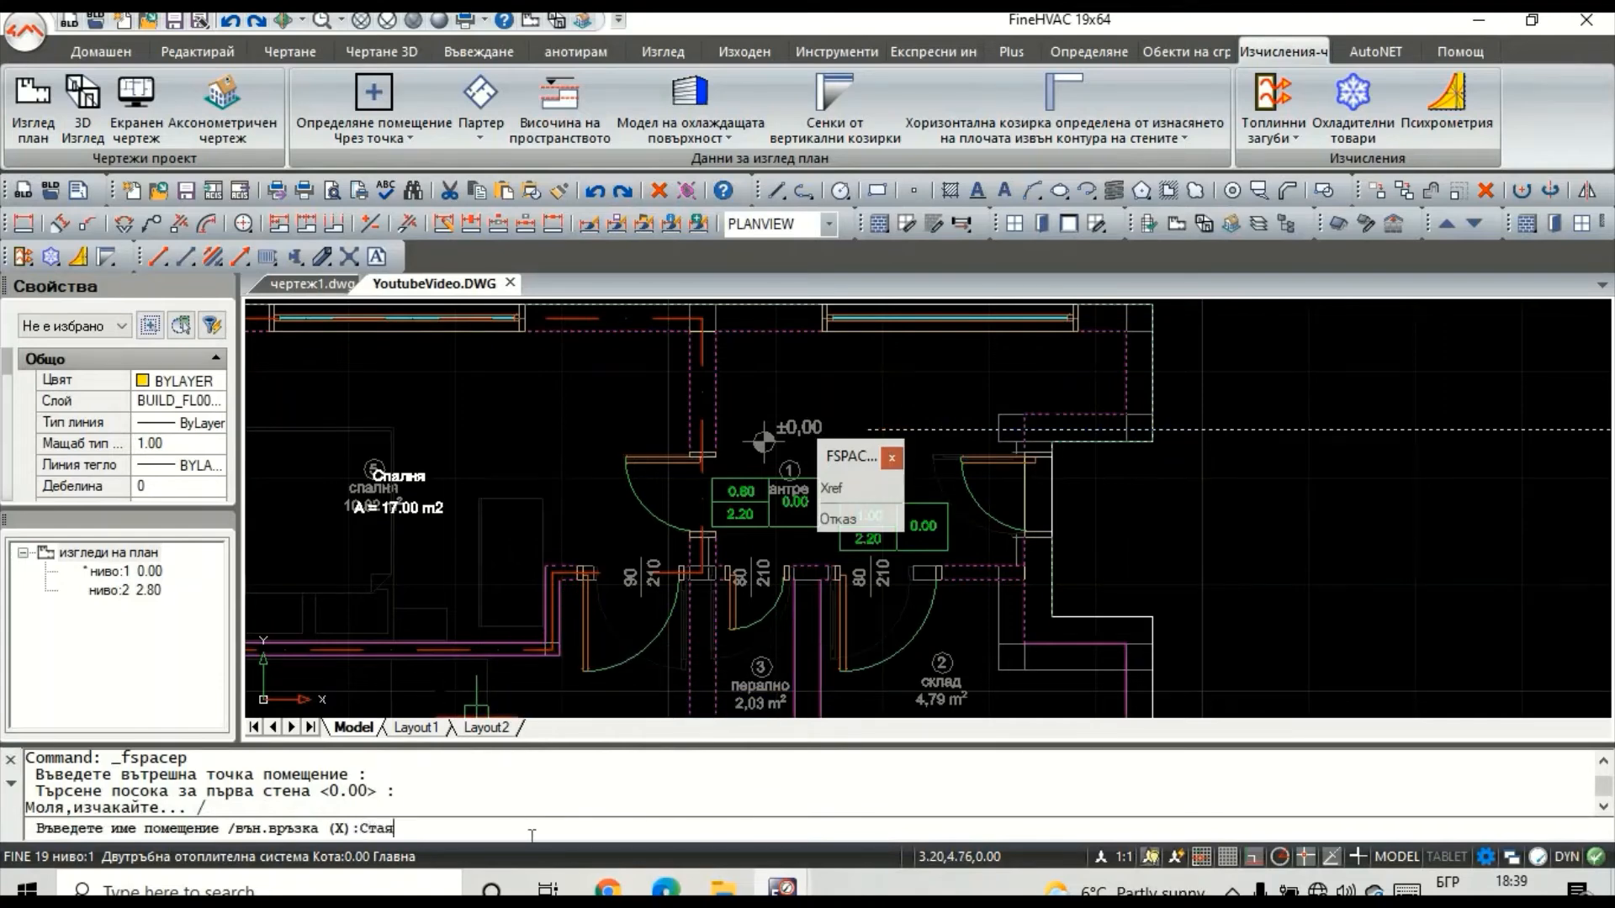
pyautogui.press('Return')
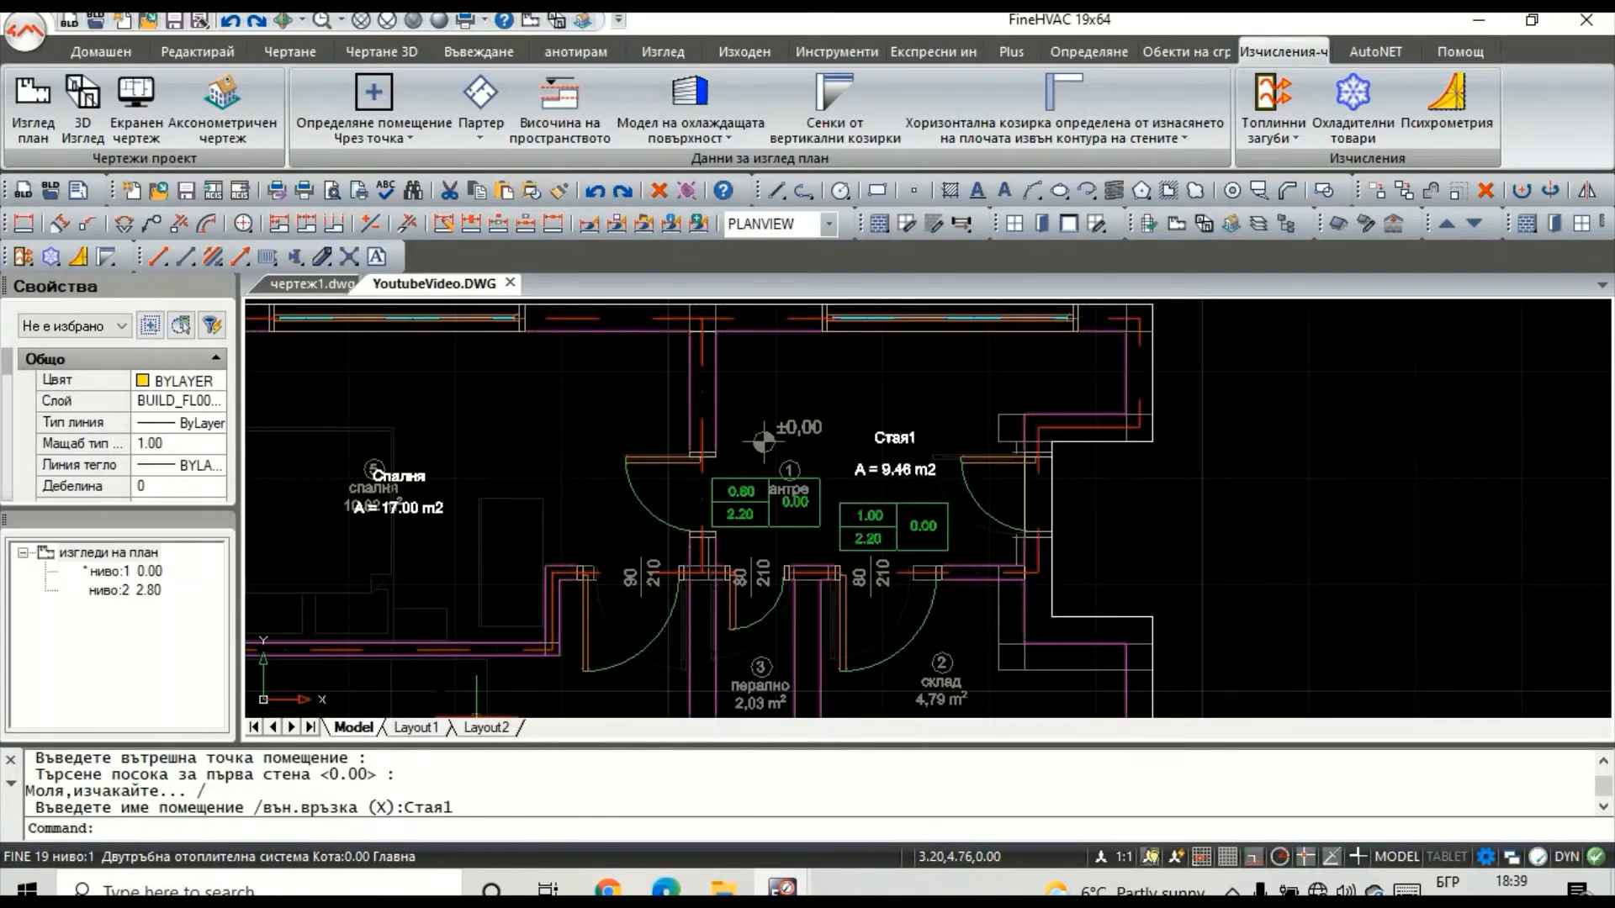
# Step: Define the storage room as a space from an interior point, search eastward for its first wall, and name it Склад
pyautogui.moveTo(764, 442); pyautogui.dragTo(659, 292, button='middle')
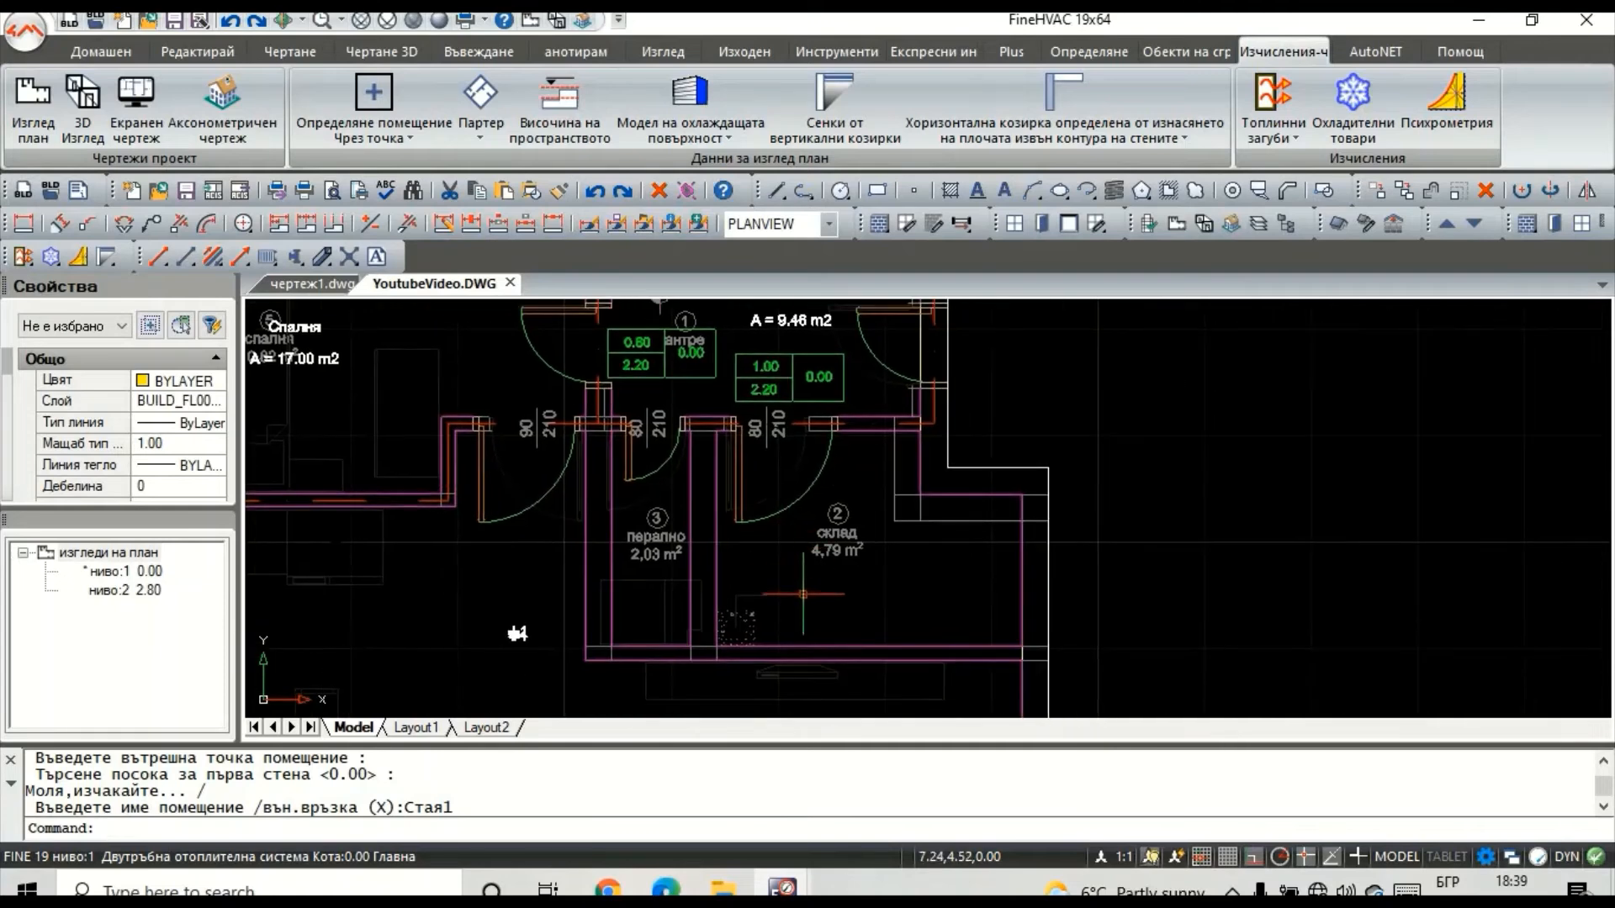
pyautogui.click(374, 101)
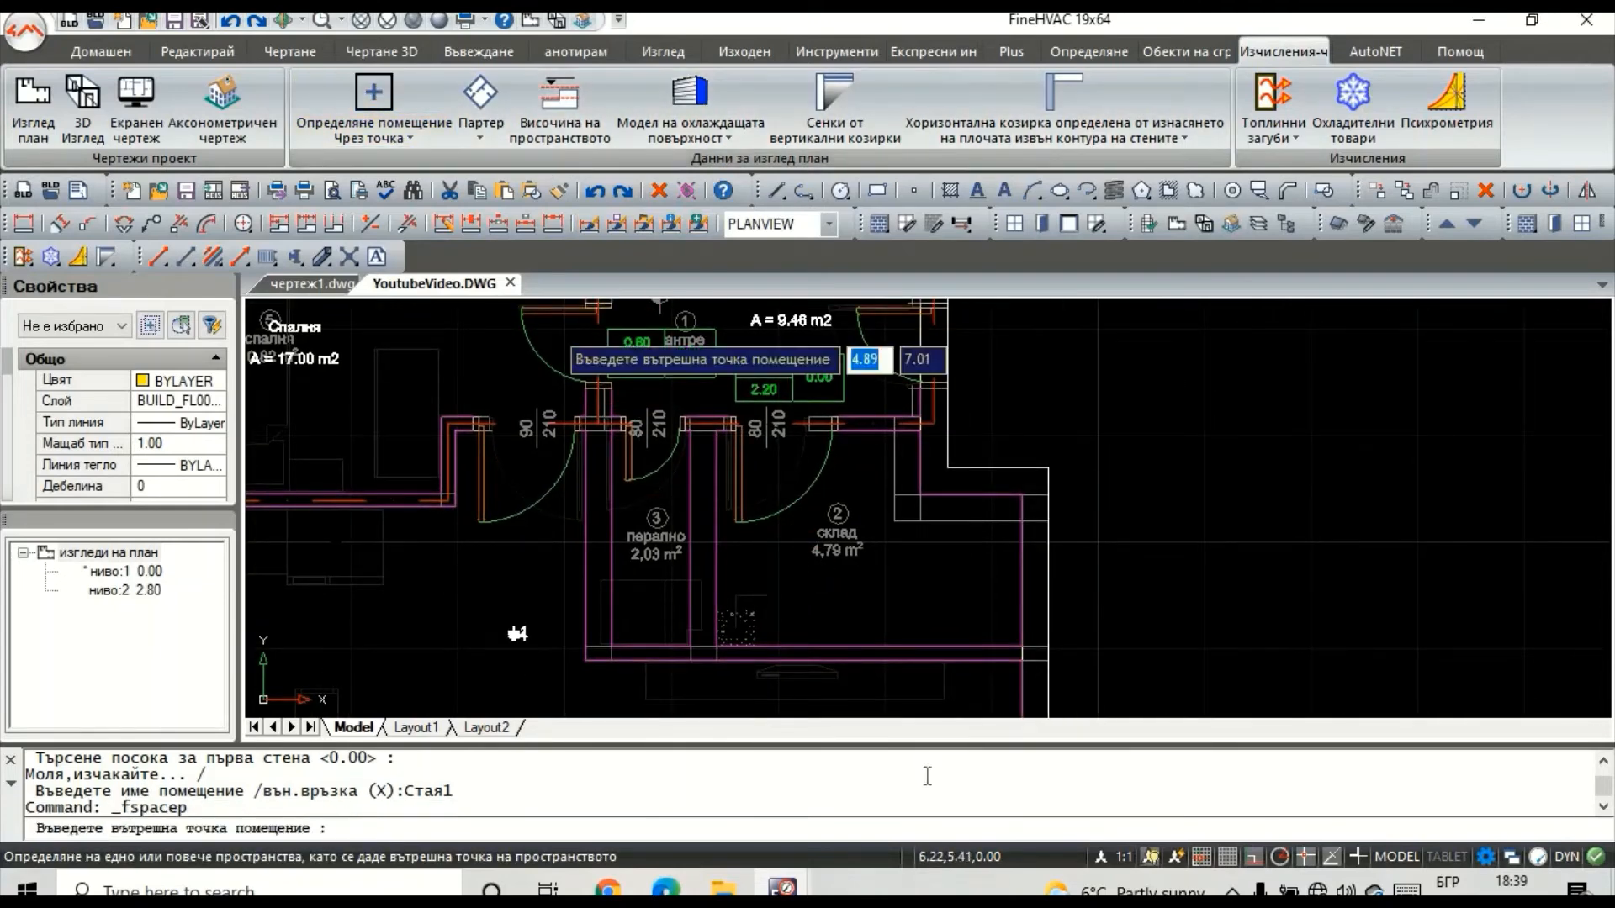
pyautogui.click(811, 582)
pyautogui.click(921, 609)
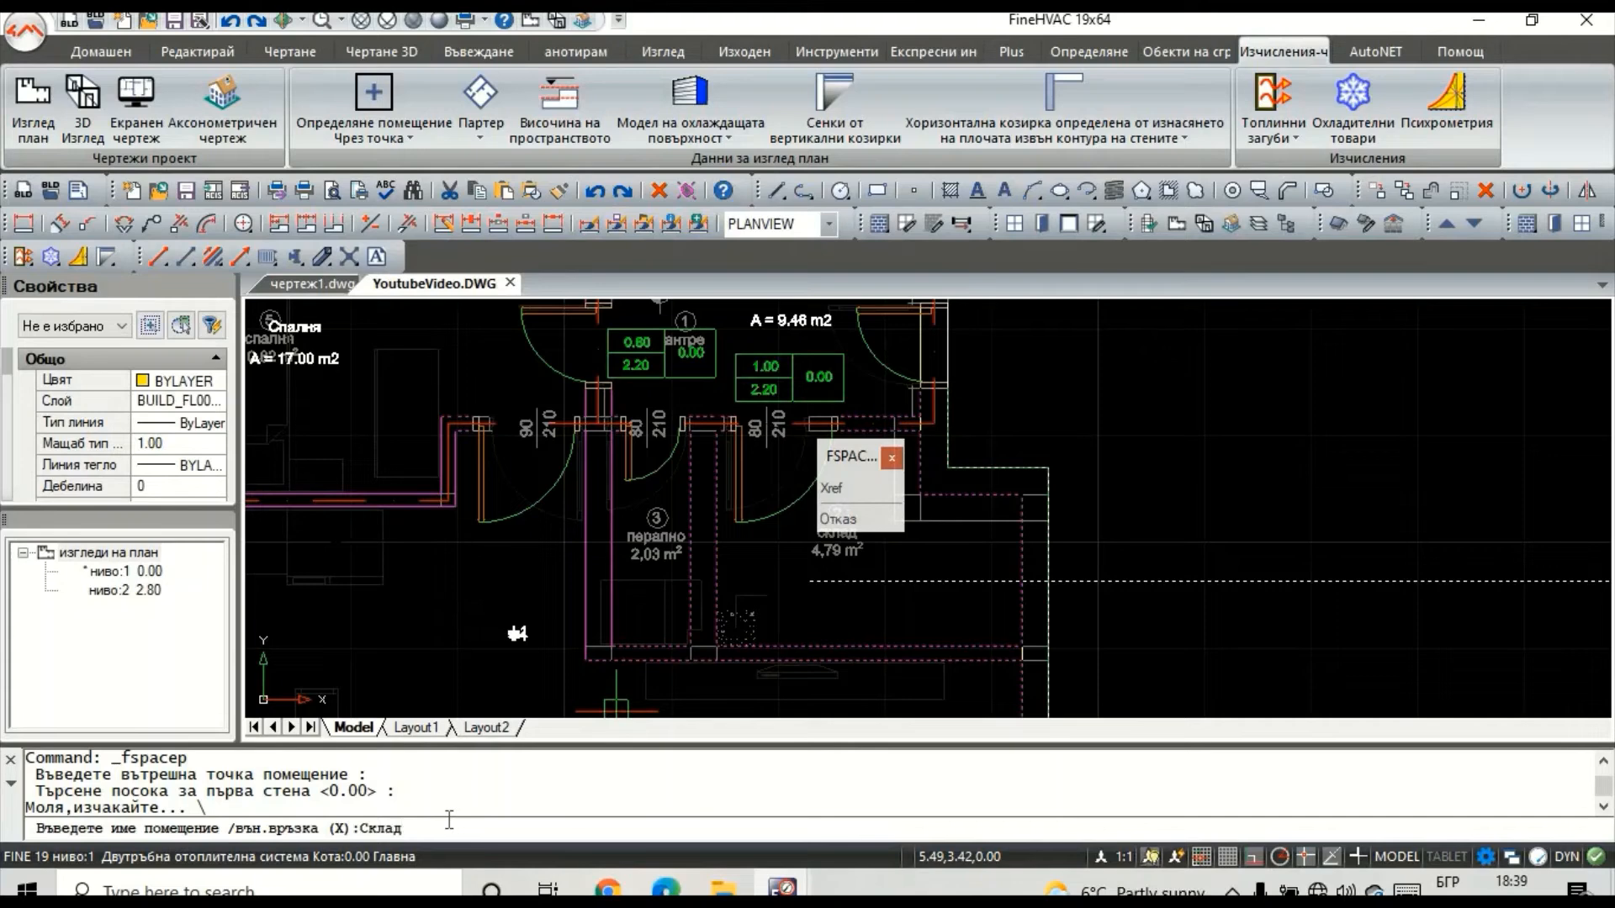
pyautogui.press('Return')
# Step: Define the laundry room as a space from an interior point, search eastward for its first wall, and name it Перално
pyautogui.press('Return')
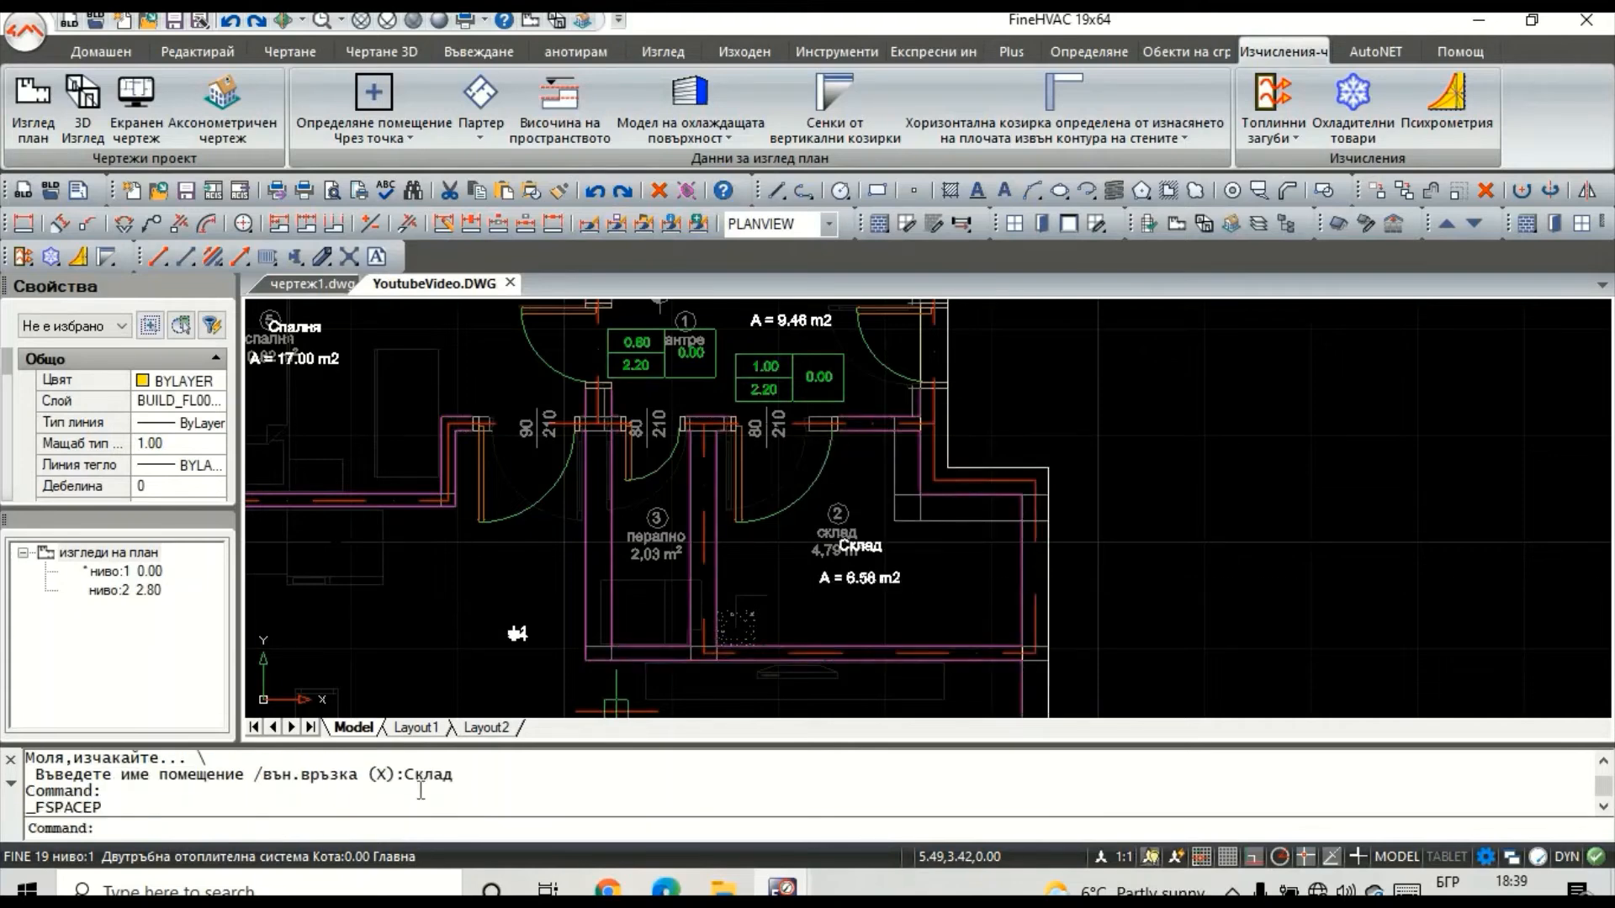
pyautogui.click(641, 621)
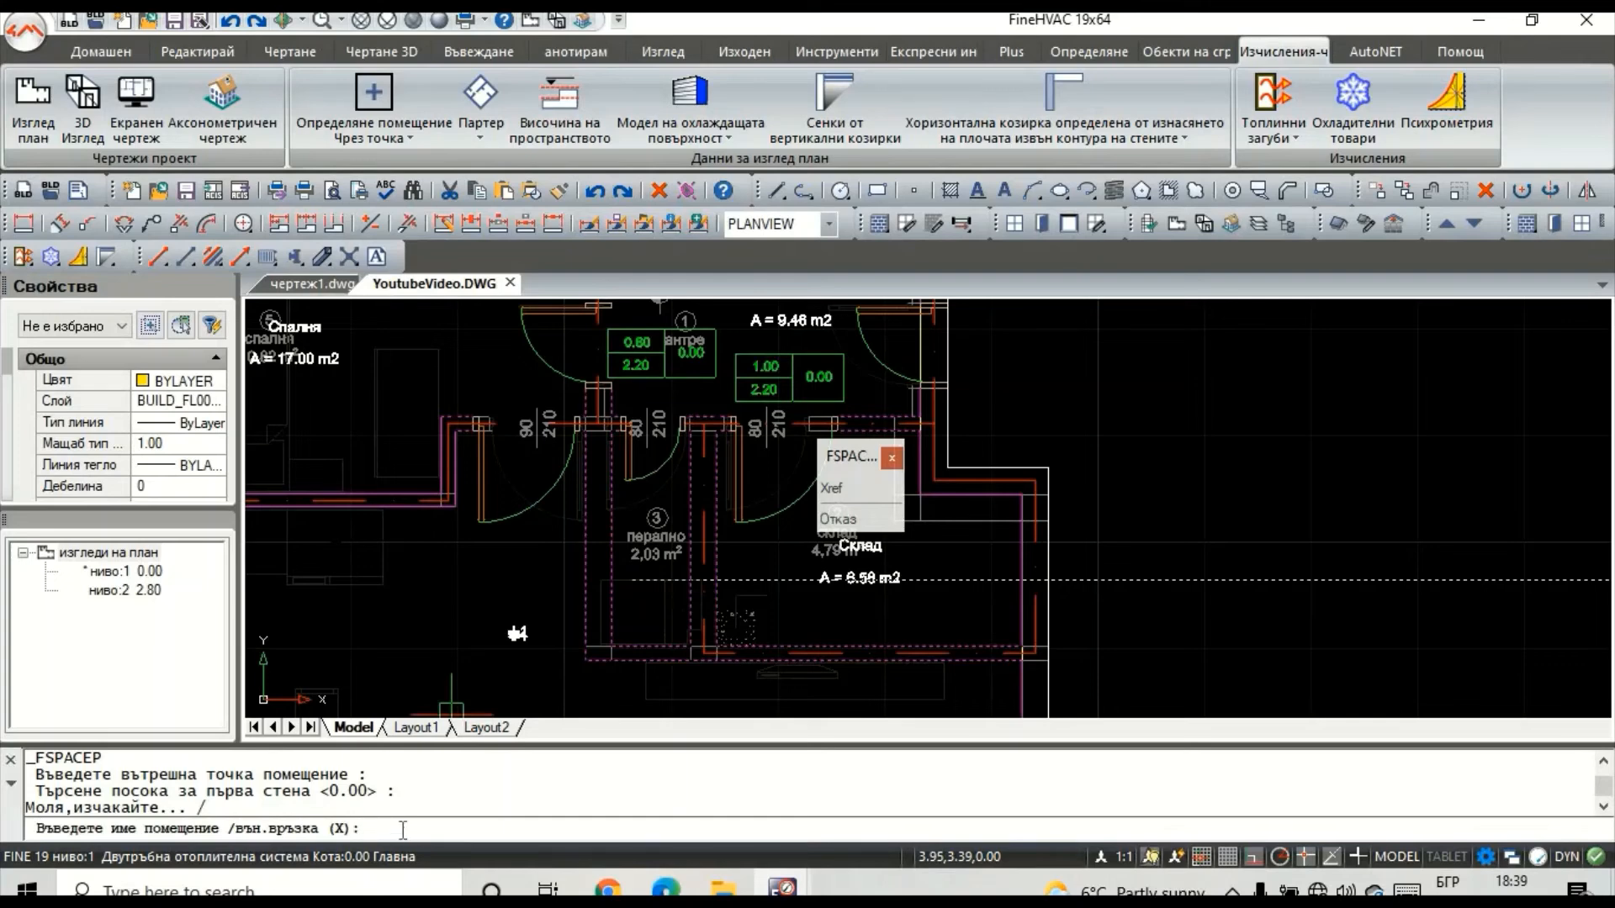
pyautogui.write('Перално')
pyautogui.press('Return')
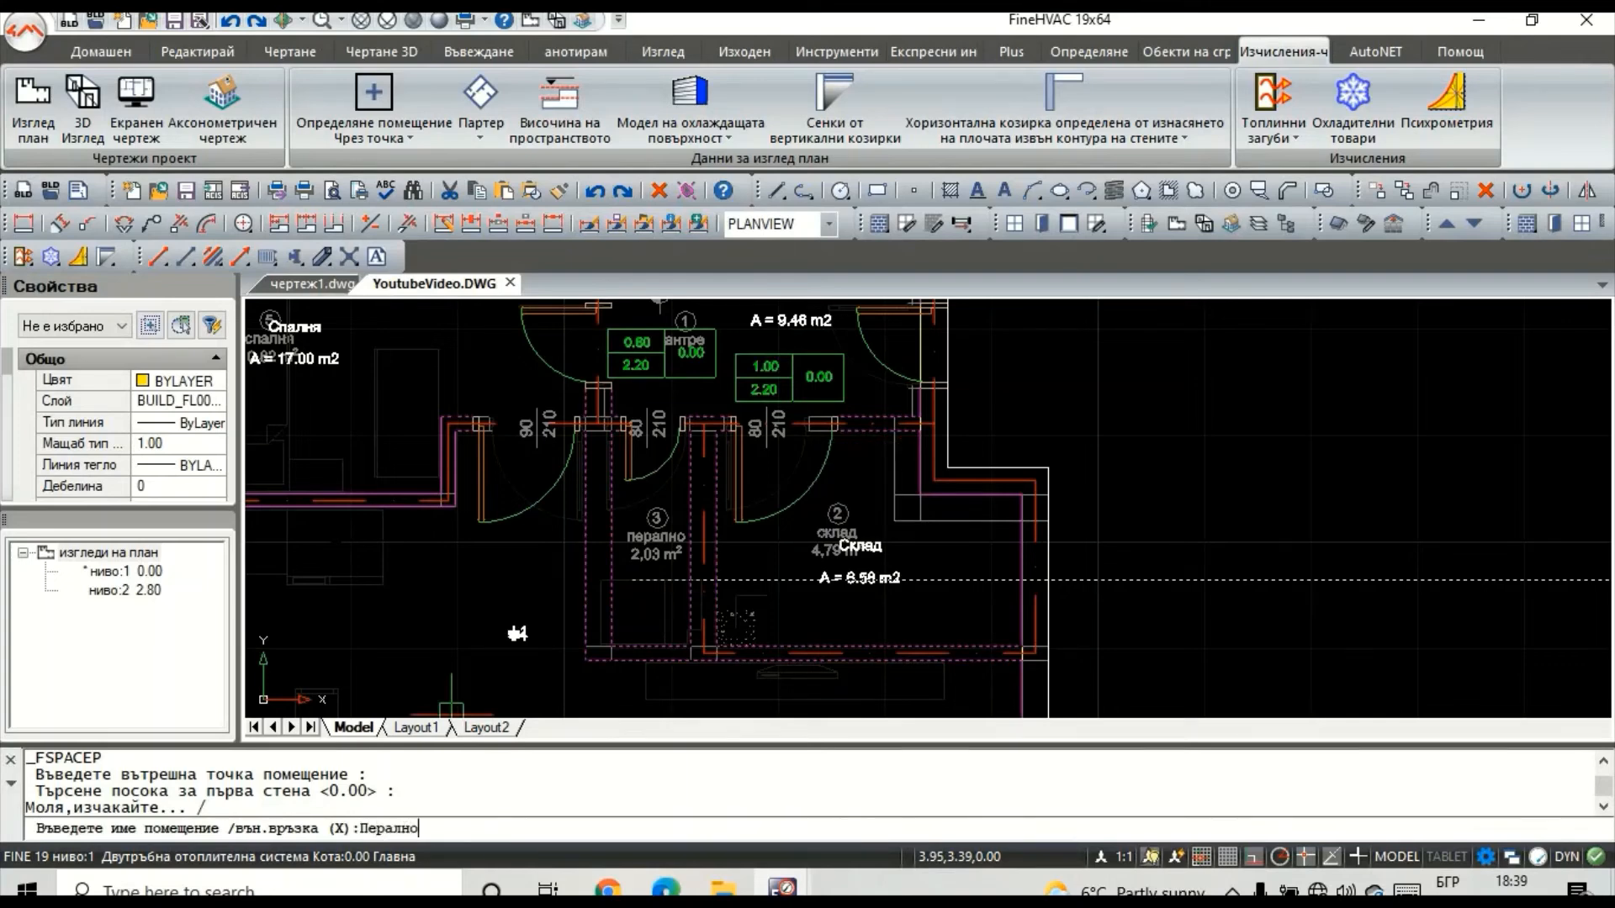
# Step: Define the combined living, kitchen and dining area as a space from an interior point and name it Трапезария
pyautogui.moveTo(594, 637)
pyautogui.mouseDown(button='middle')
pyautogui.moveTo(714, 494)
pyautogui.moveTo(752, 401)
pyautogui.mouseUp(button='middle')
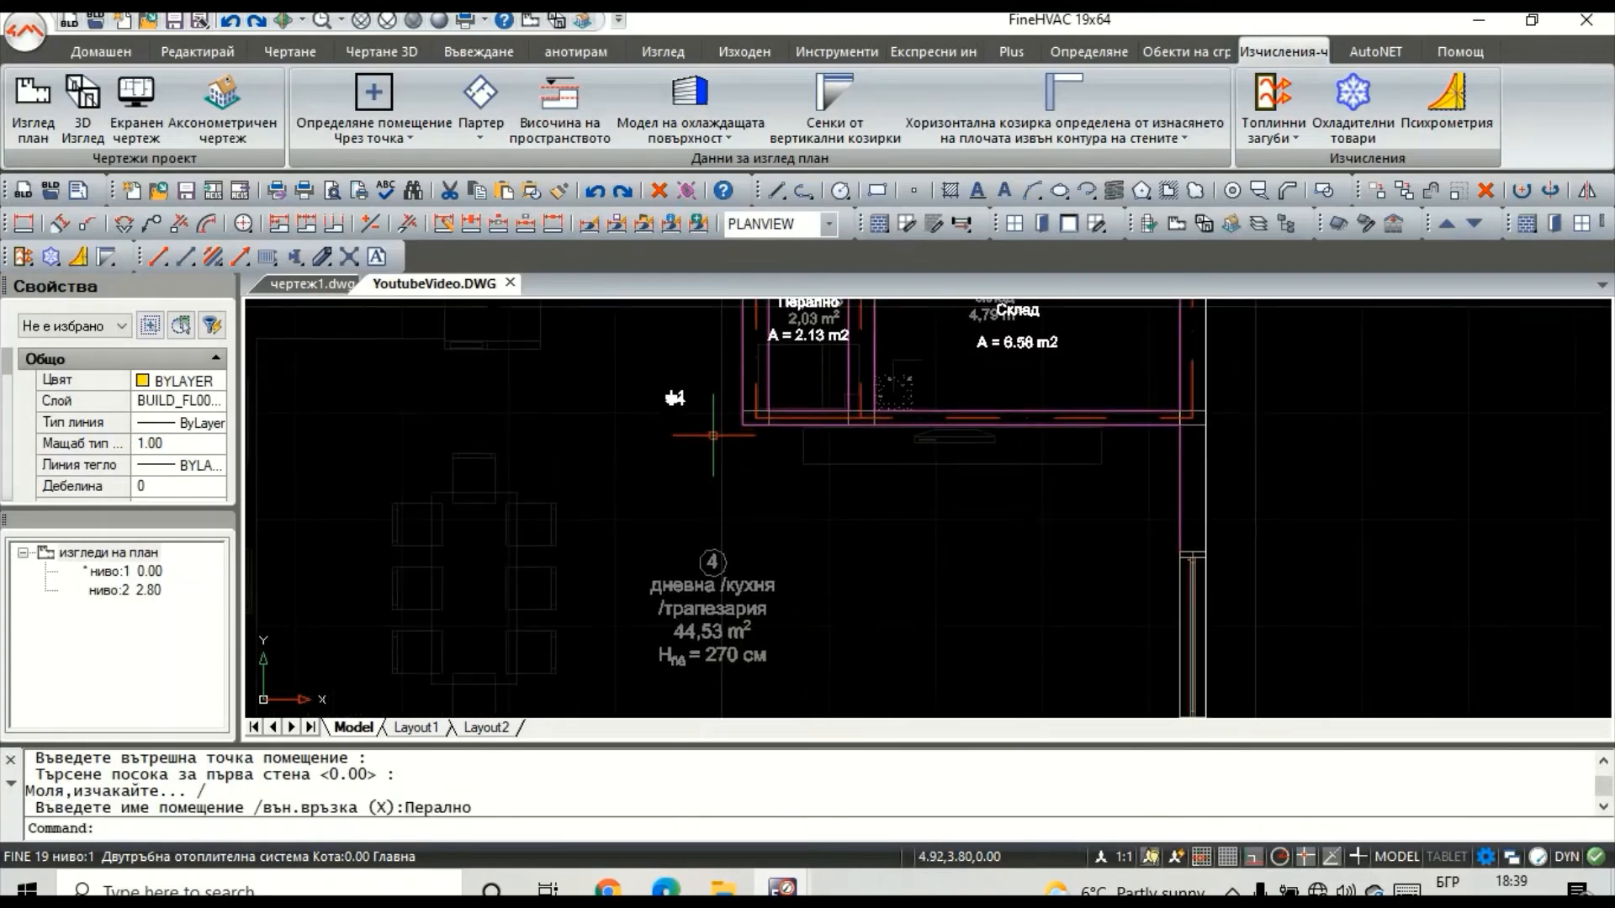
pyautogui.press('Return')
pyautogui.click(547, 566)
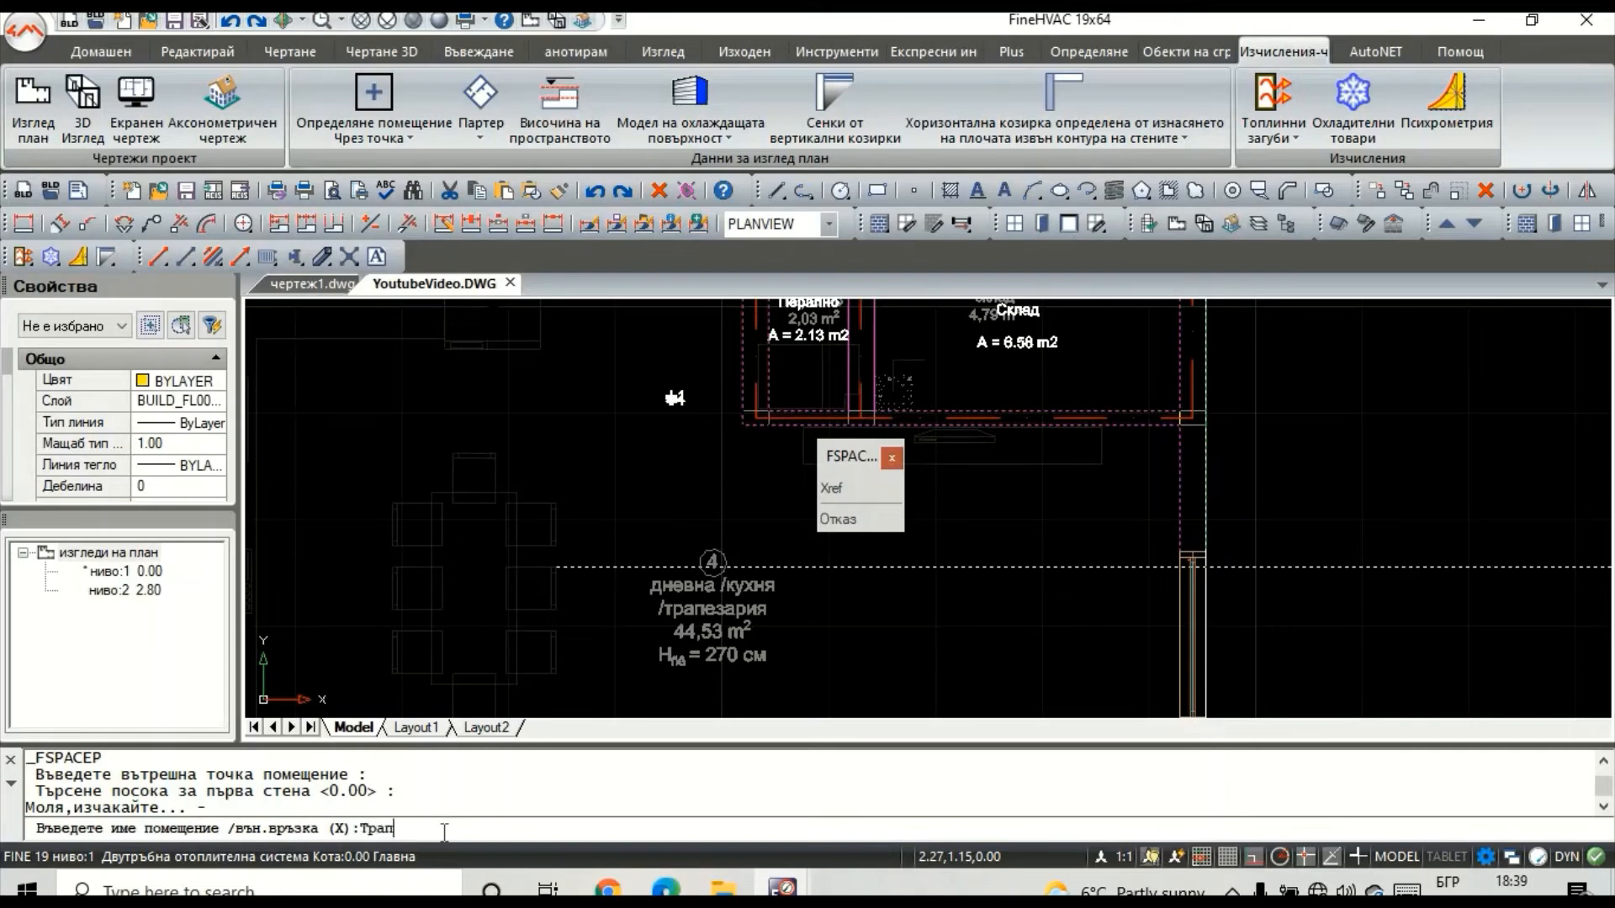
pyautogui.press('Return')
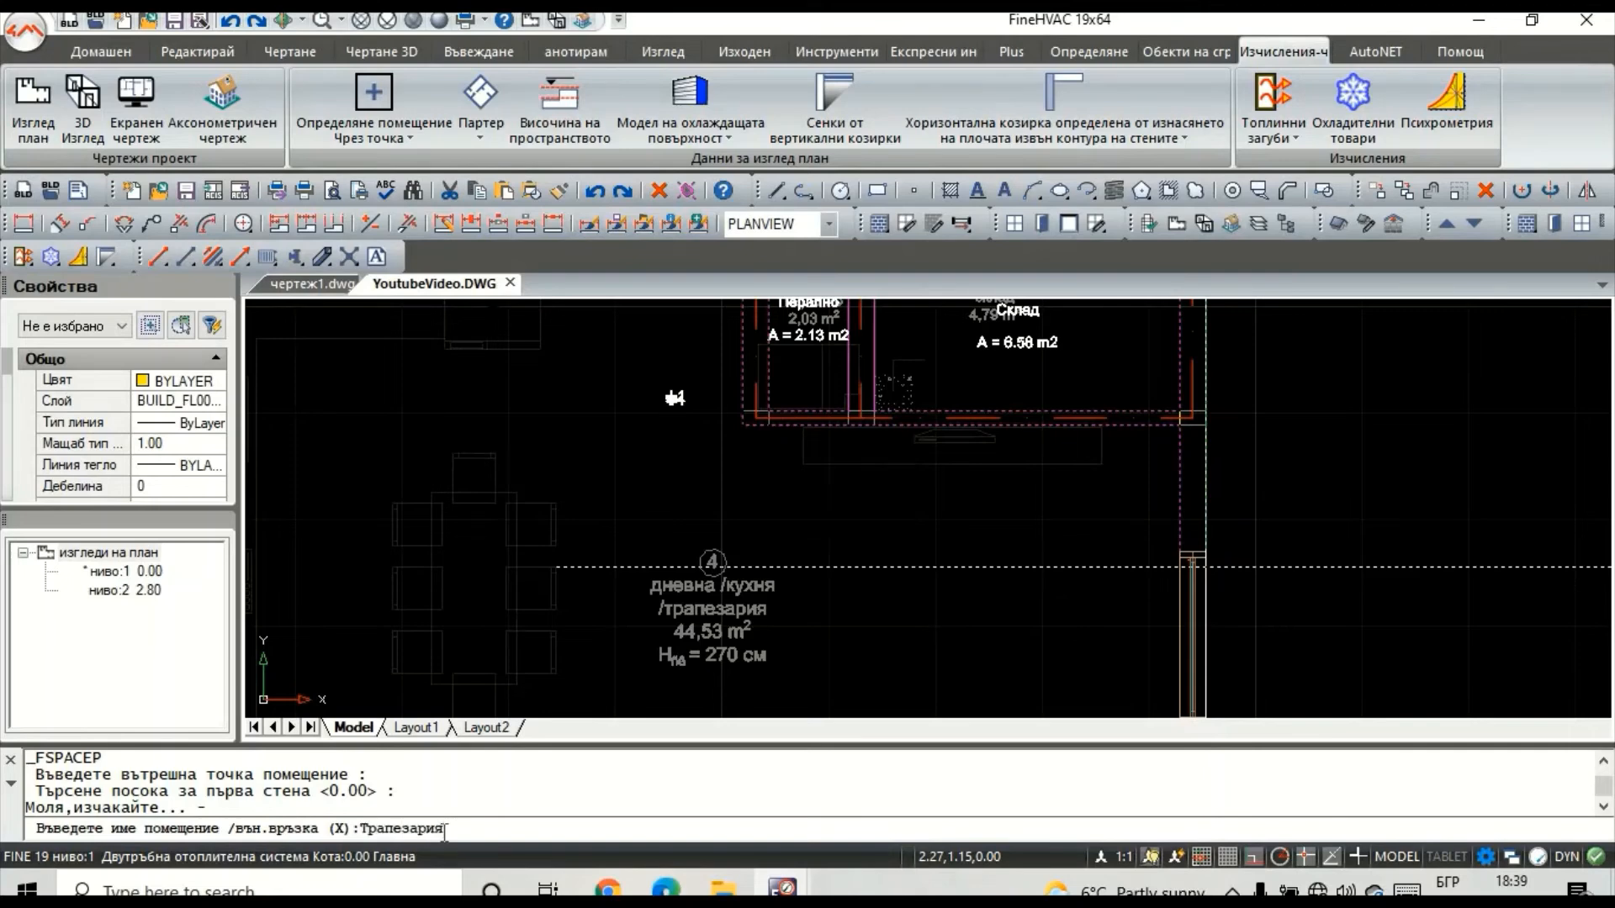
pyautogui.scroll(-3, 584, 664)
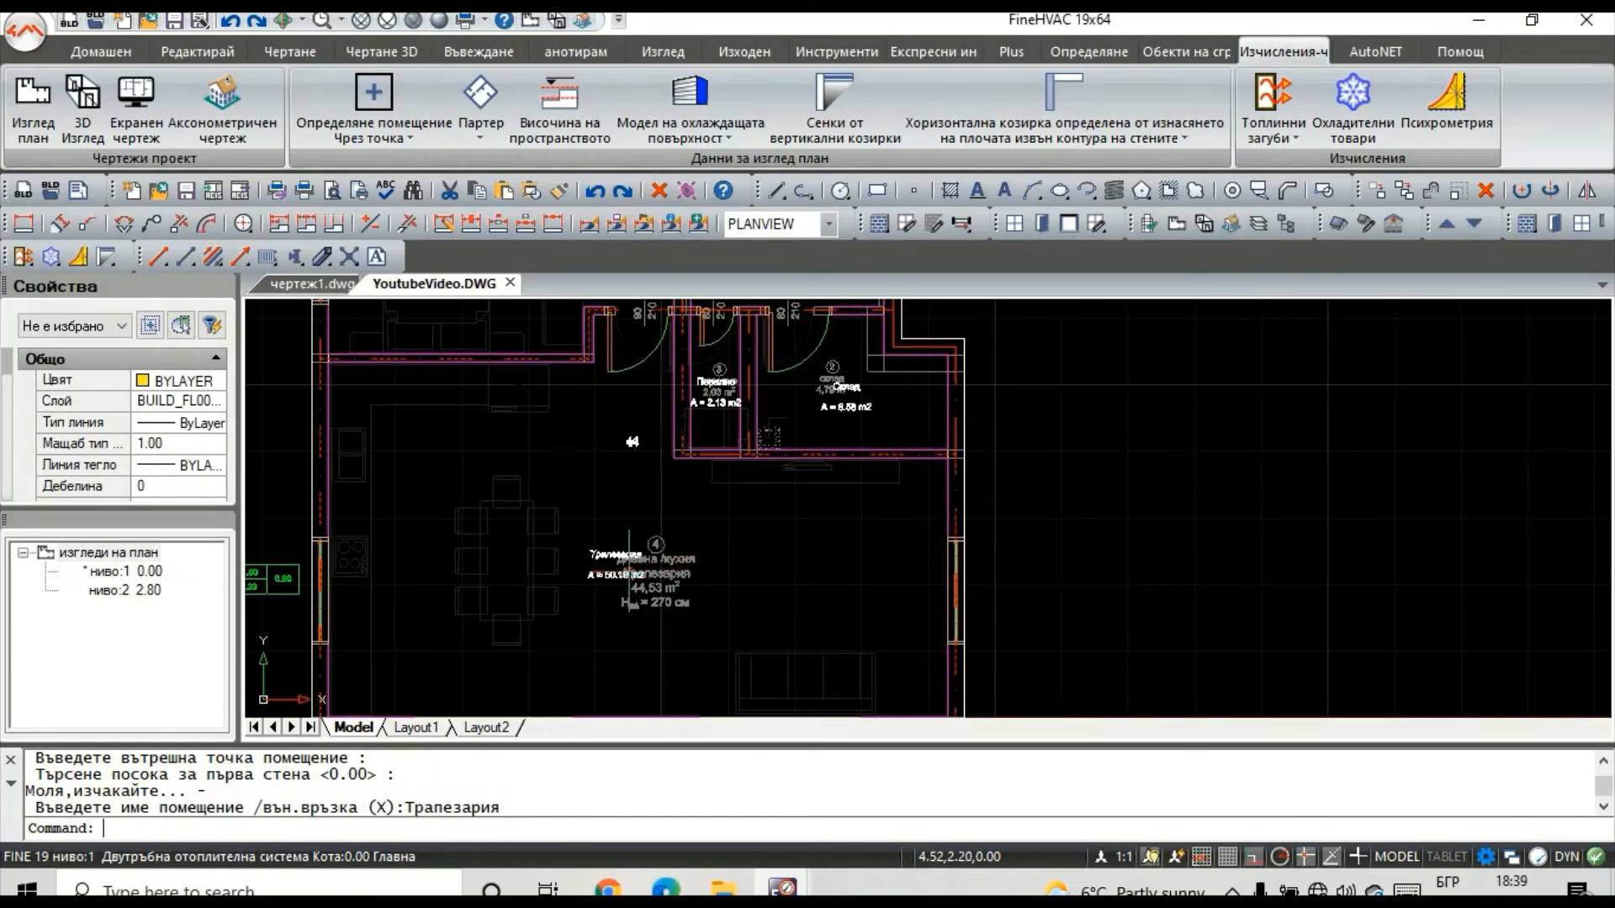
pyautogui.scroll(-2, 615, 562)
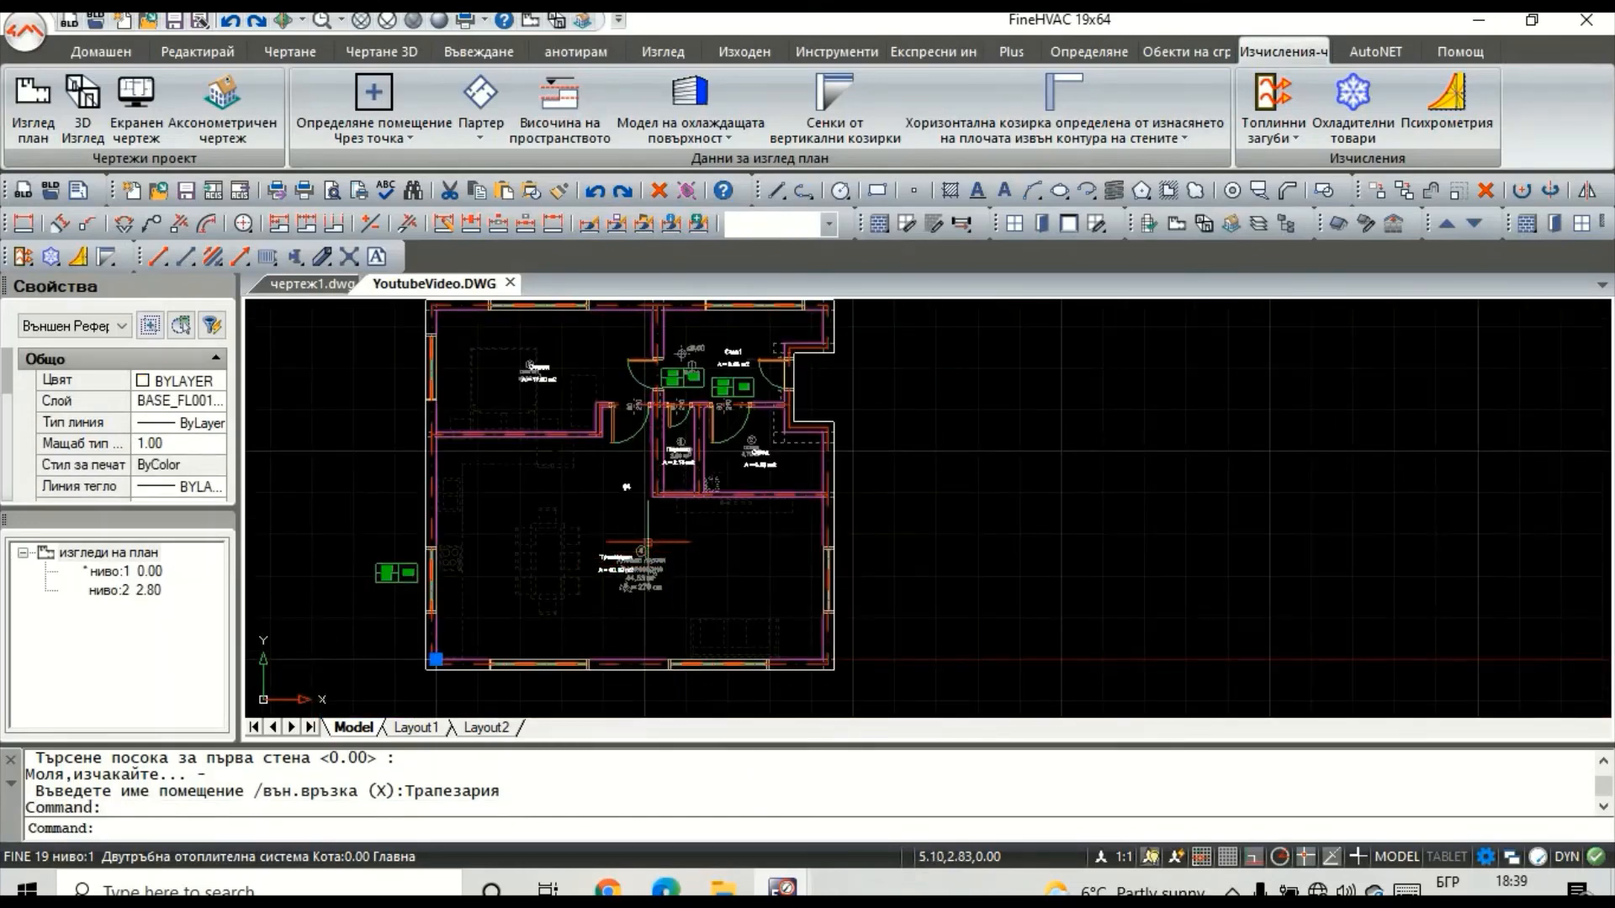
pyautogui.scroll(4, 614, 565)
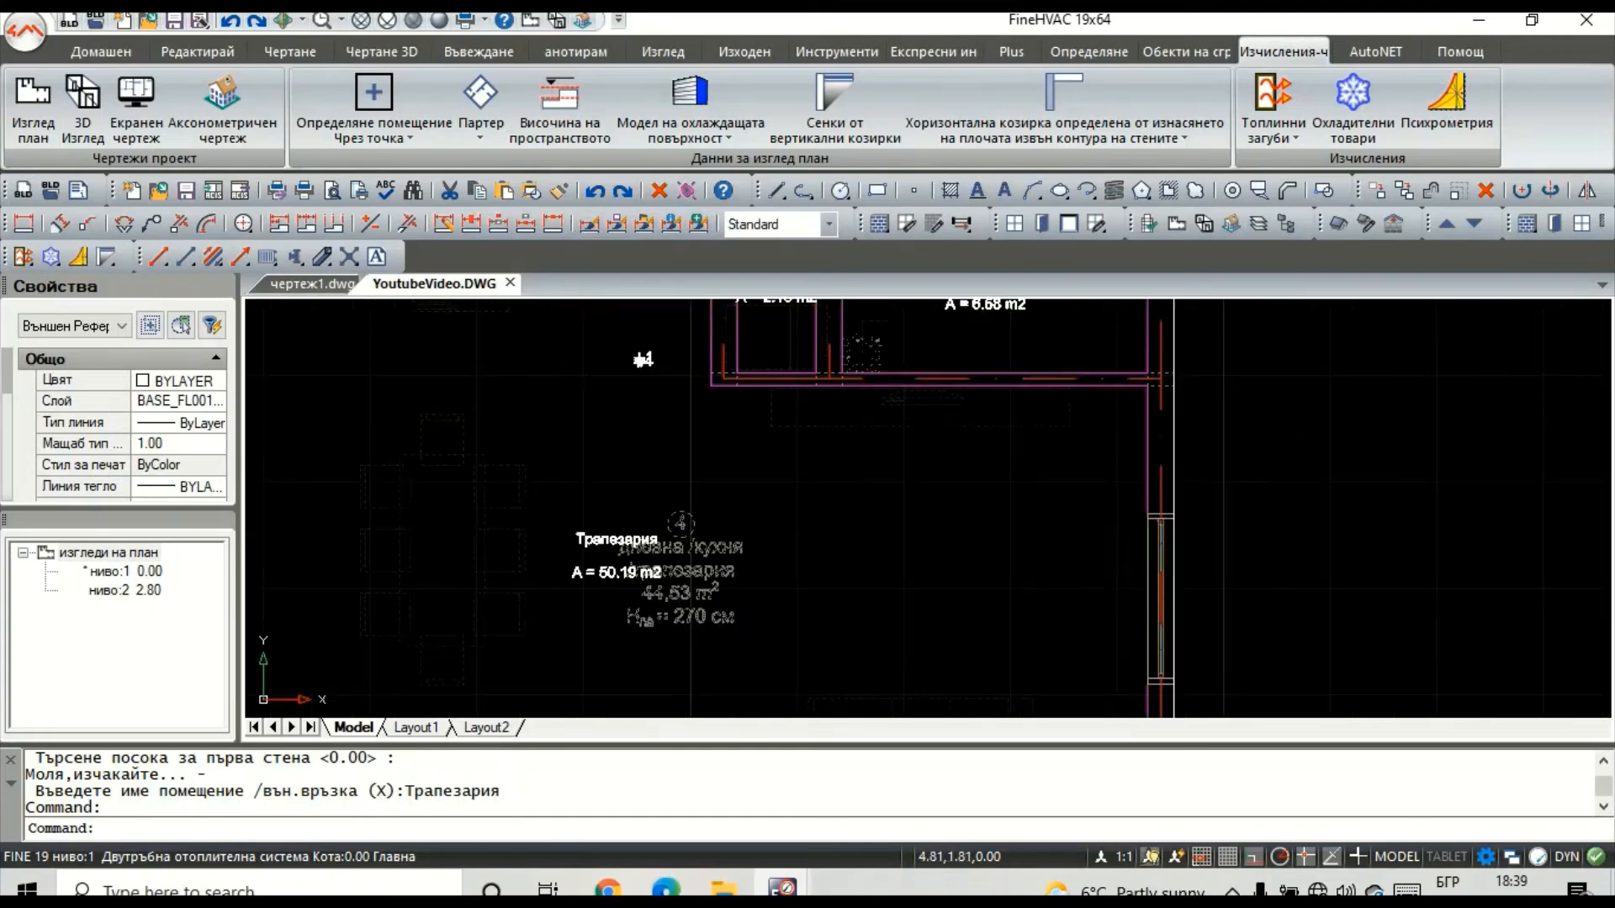
pyautogui.scroll(-4, 712, 535)
pyautogui.moveTo(717, 534)
pyautogui.mouseDown(button='middle')
pyautogui.moveTo(678, 590)
pyautogui.moveTo(661, 581)
pyautogui.moveTo(771, 591)
pyautogui.mouseUp(button='middle')
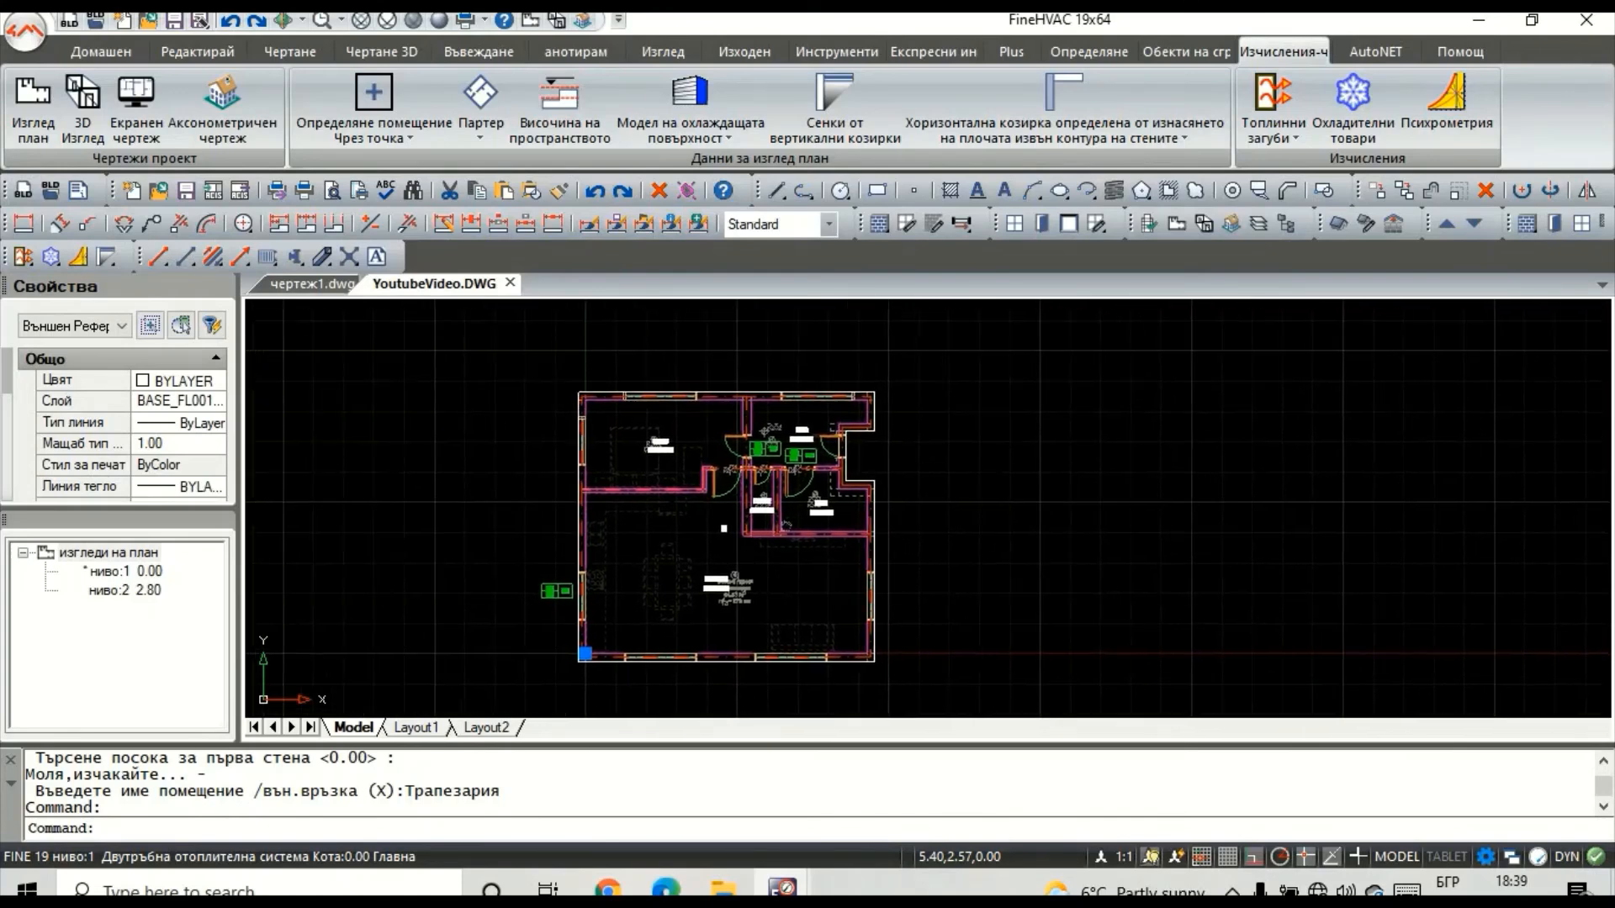